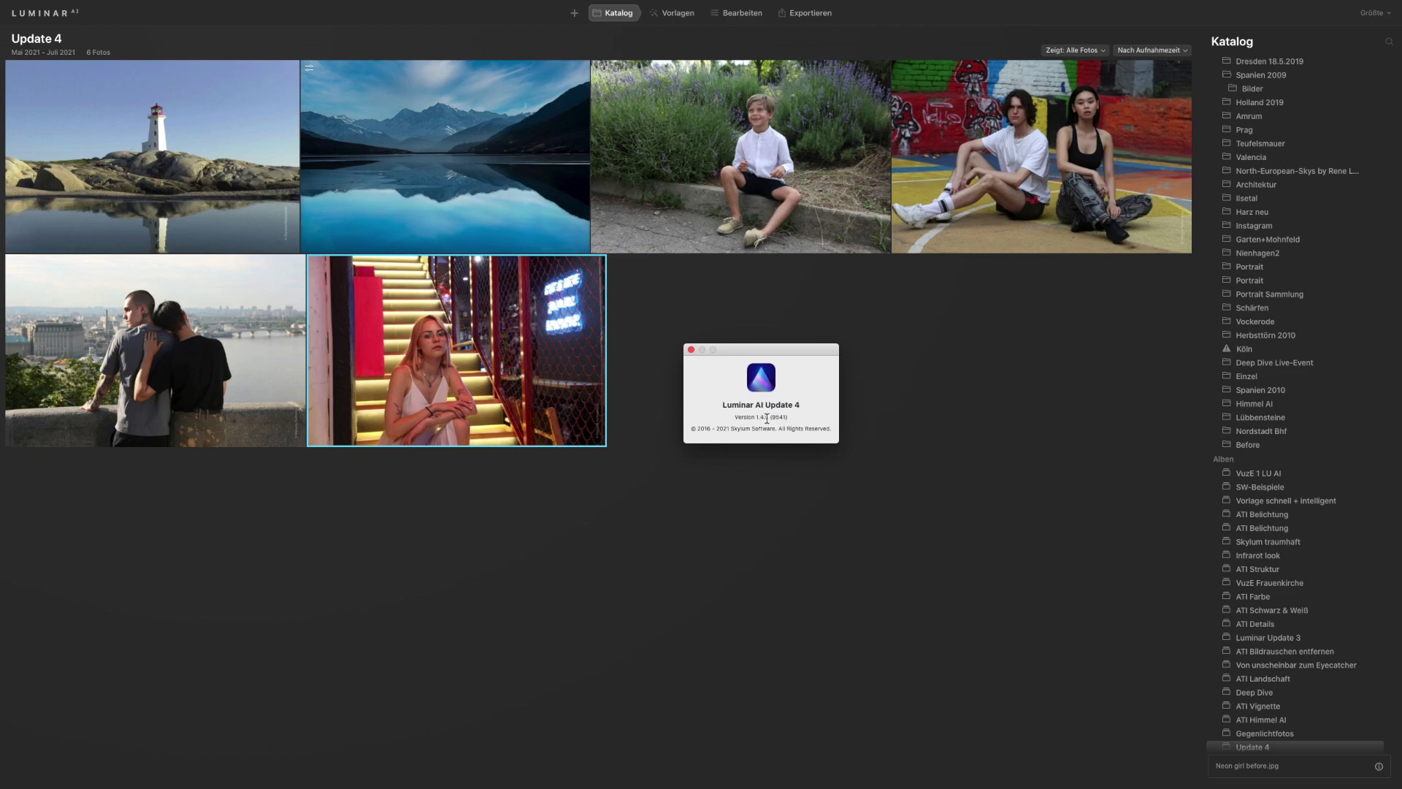
Step: Close the version information and open the riverside couple photo for editing with the Werkzeuge list shown
{"action": "left_click", "coordinate": [691, 350]}
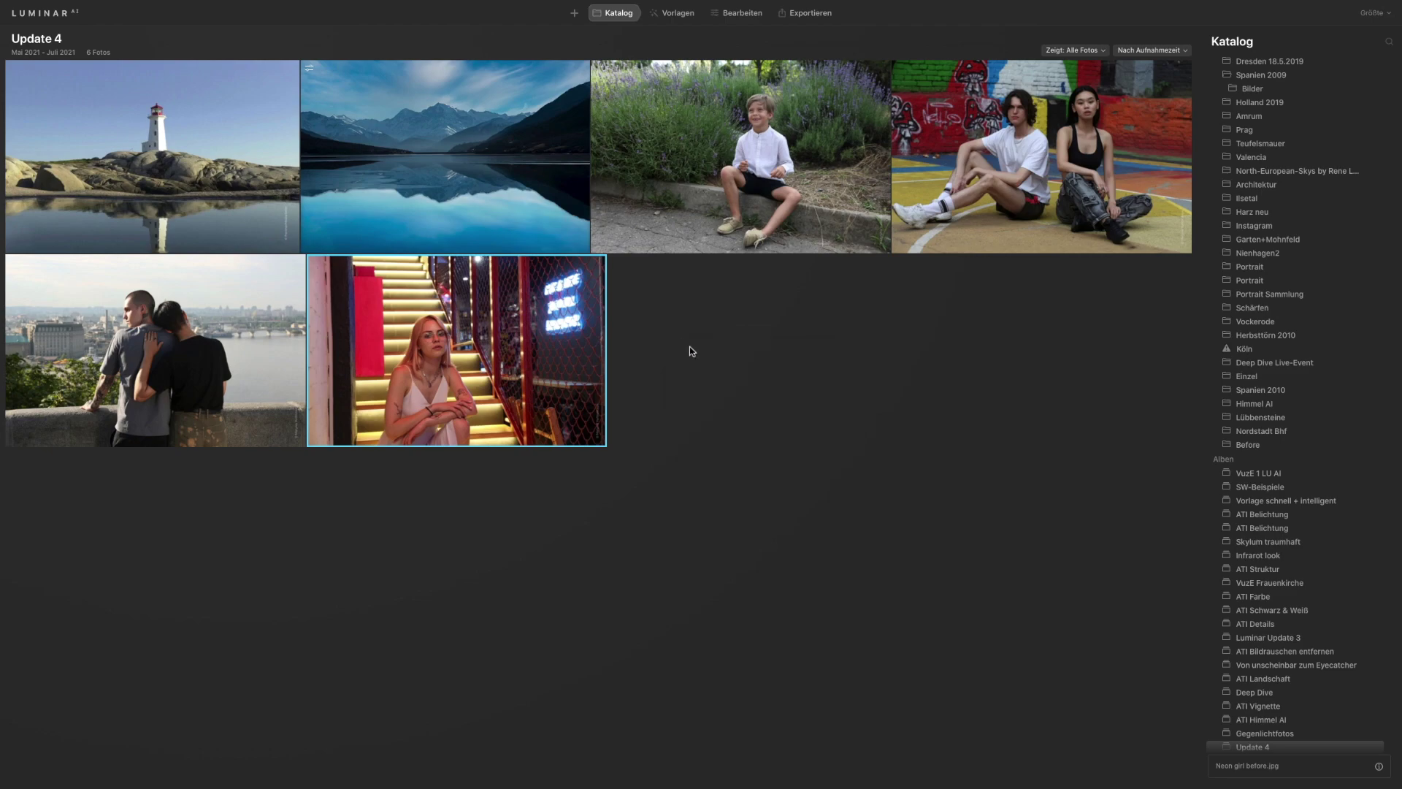
{"action": "mouse_move", "coordinate": [56, 3]}
{"action": "double_click", "coordinate": [144, 340]}
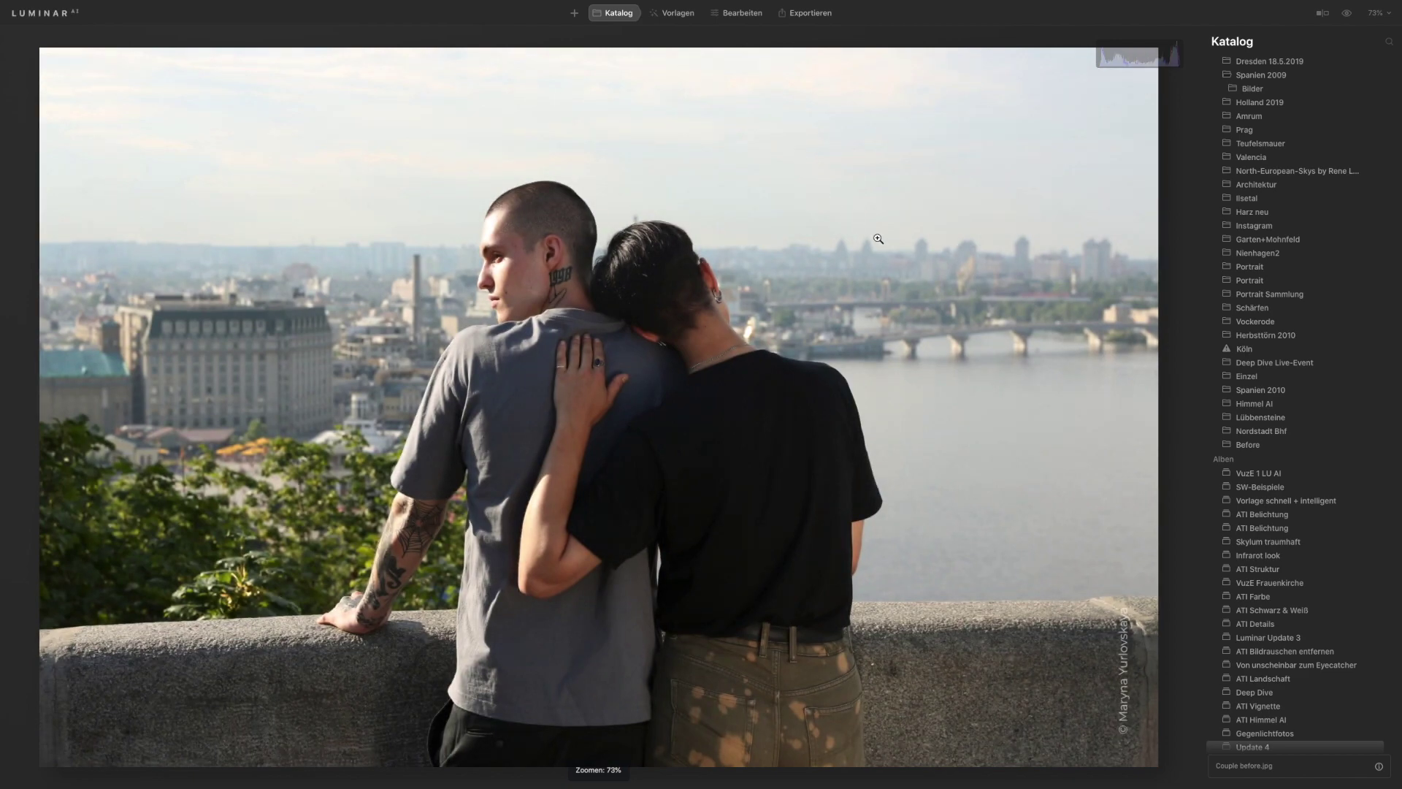
{"action": "left_click", "coordinate": [742, 12]}
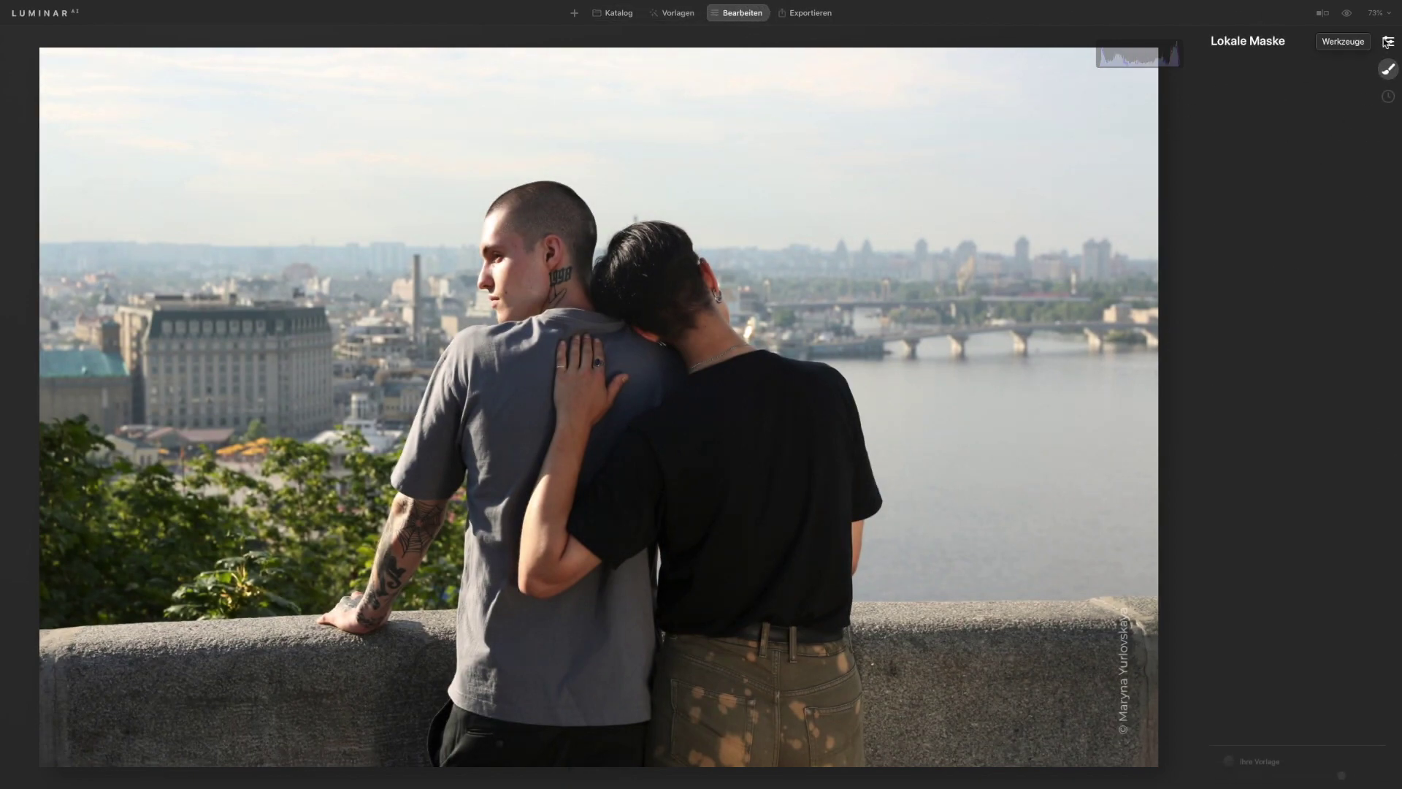
{"action": "left_click", "coordinate": [1387, 48]}
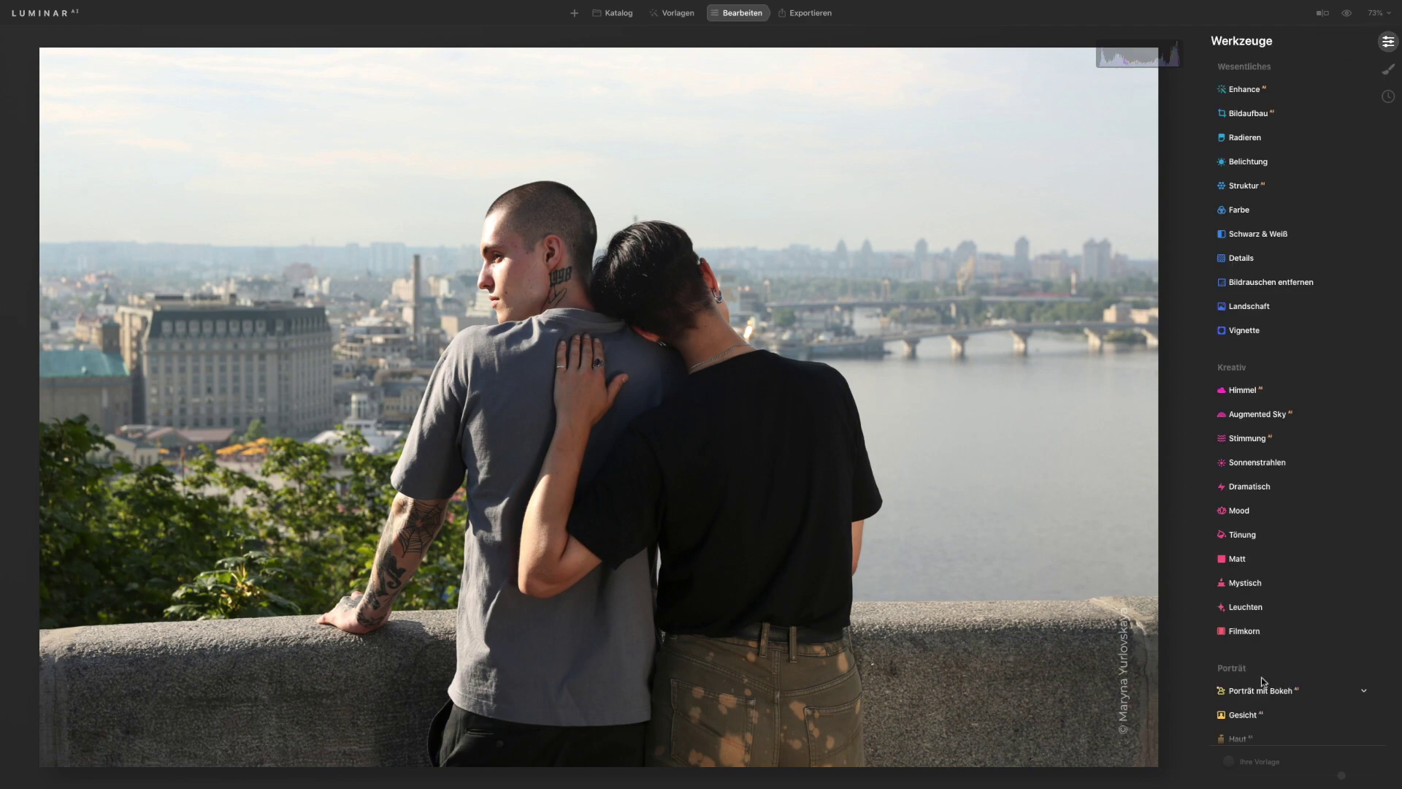
Step: Open the Porträt mit Bokeh tool and expand its Hintergrund settings
{"action": "scroll", "coordinate": [1262, 681], "scroll_direction": "down", "scroll_amount": 3}
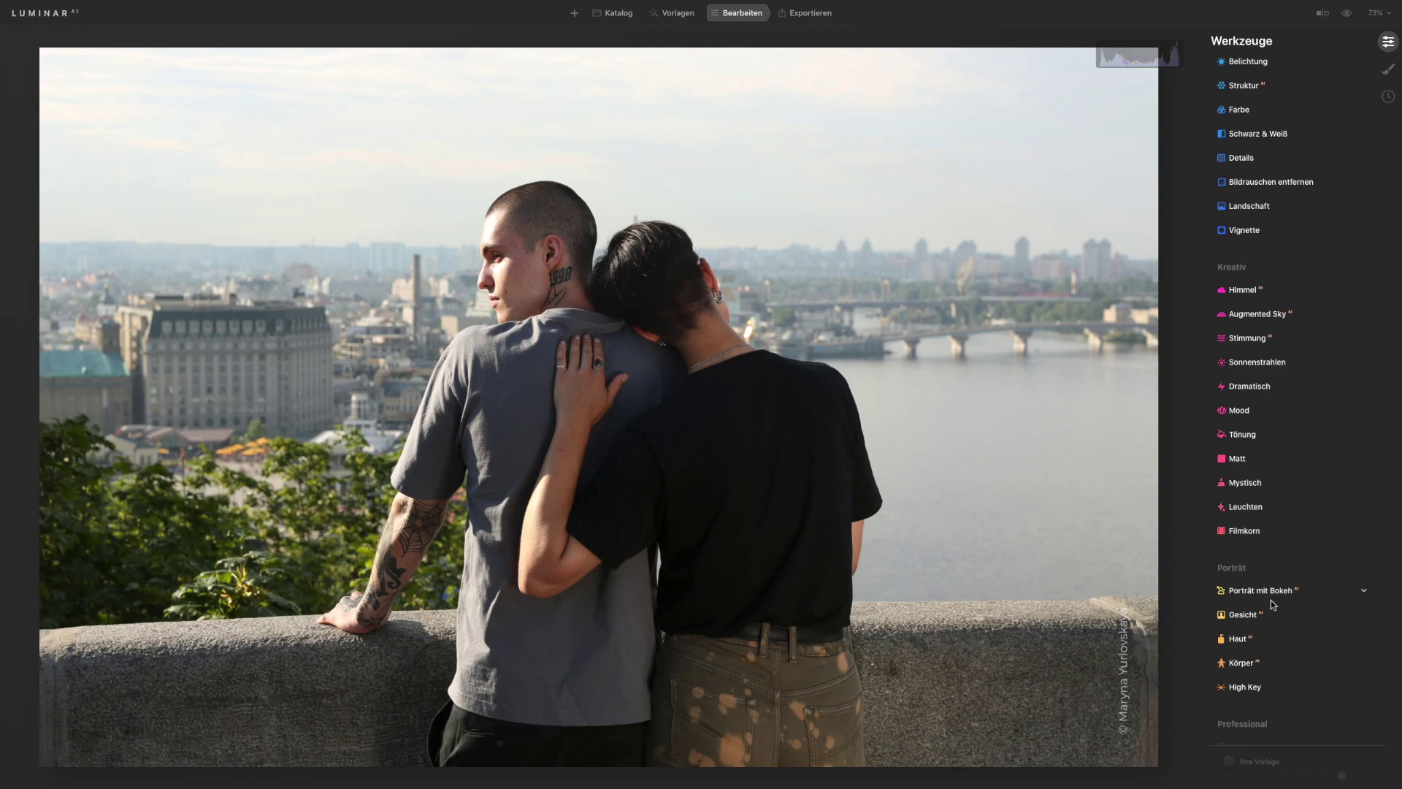
{"action": "left_click", "coordinate": [1268, 593]}
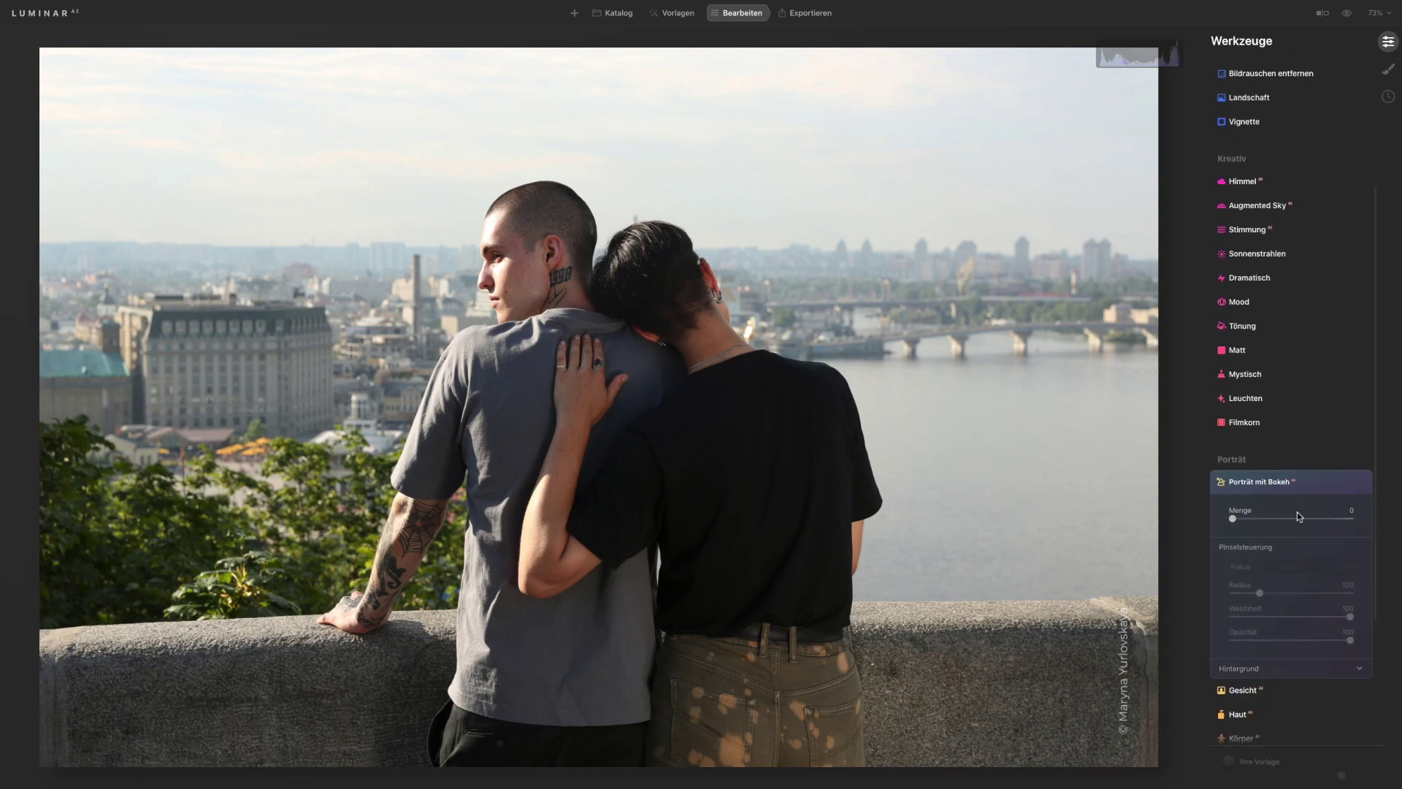
{"action": "left_click", "coordinate": [1264, 669]}
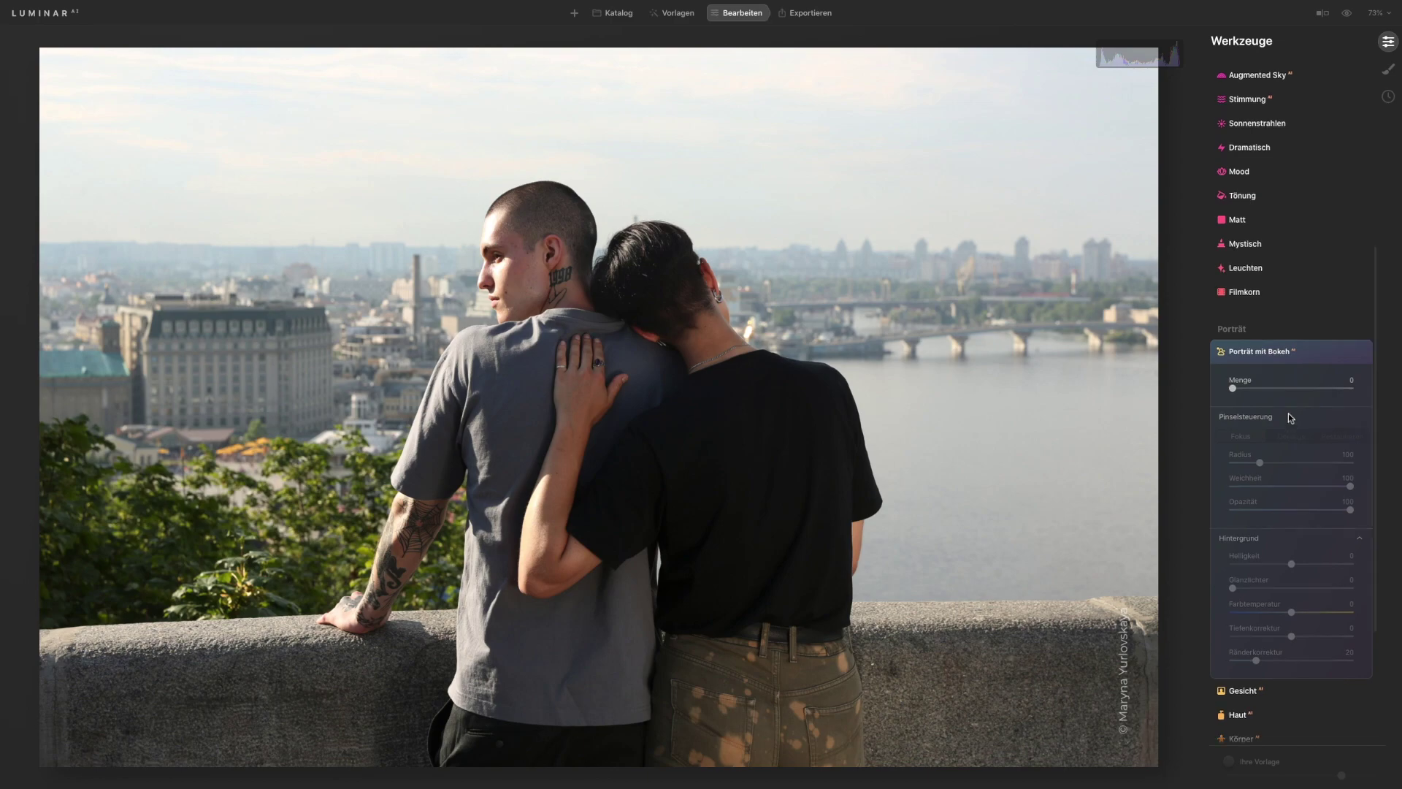
Step: Apply Enhance AI with Hervorhebung at 66 and moderately raise Himmel Bildverstärkung for the sky
{"action": "scroll", "coordinate": [1288, 413], "scroll_direction": "up", "scroll_amount": 10}
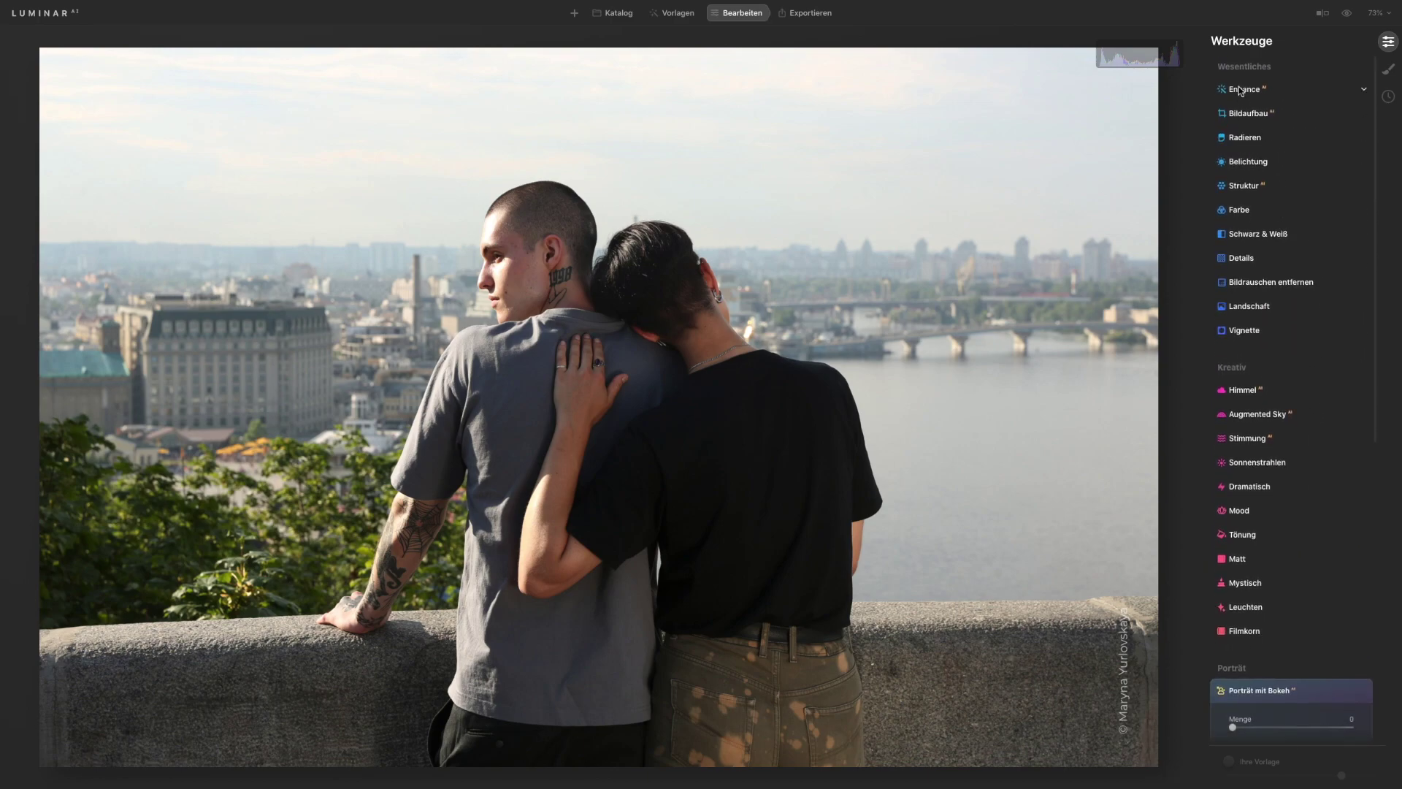
{"action": "left_click", "coordinate": [1243, 90]}
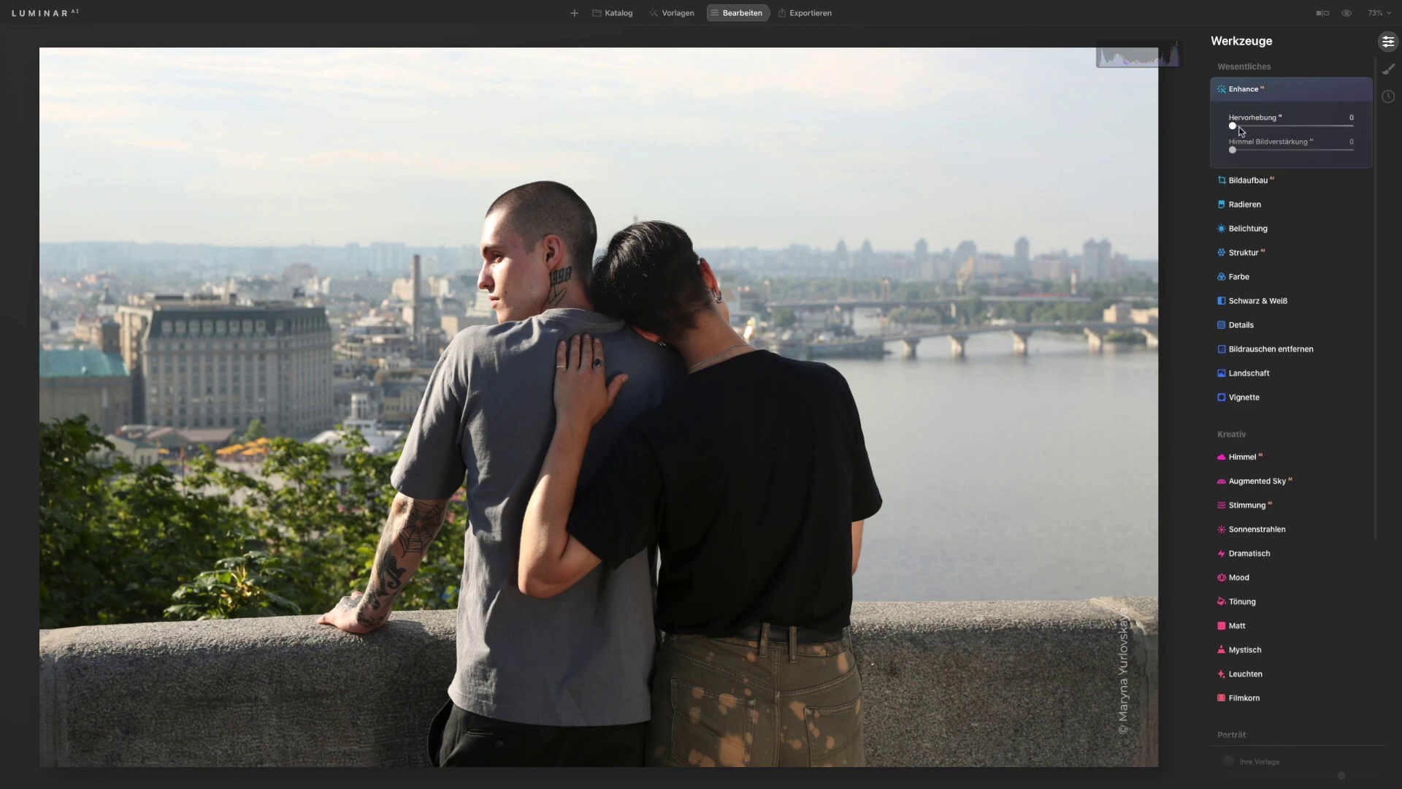
{"action": "left_click_drag", "start_coordinate": [1232, 127], "coordinate": [1311, 129]}
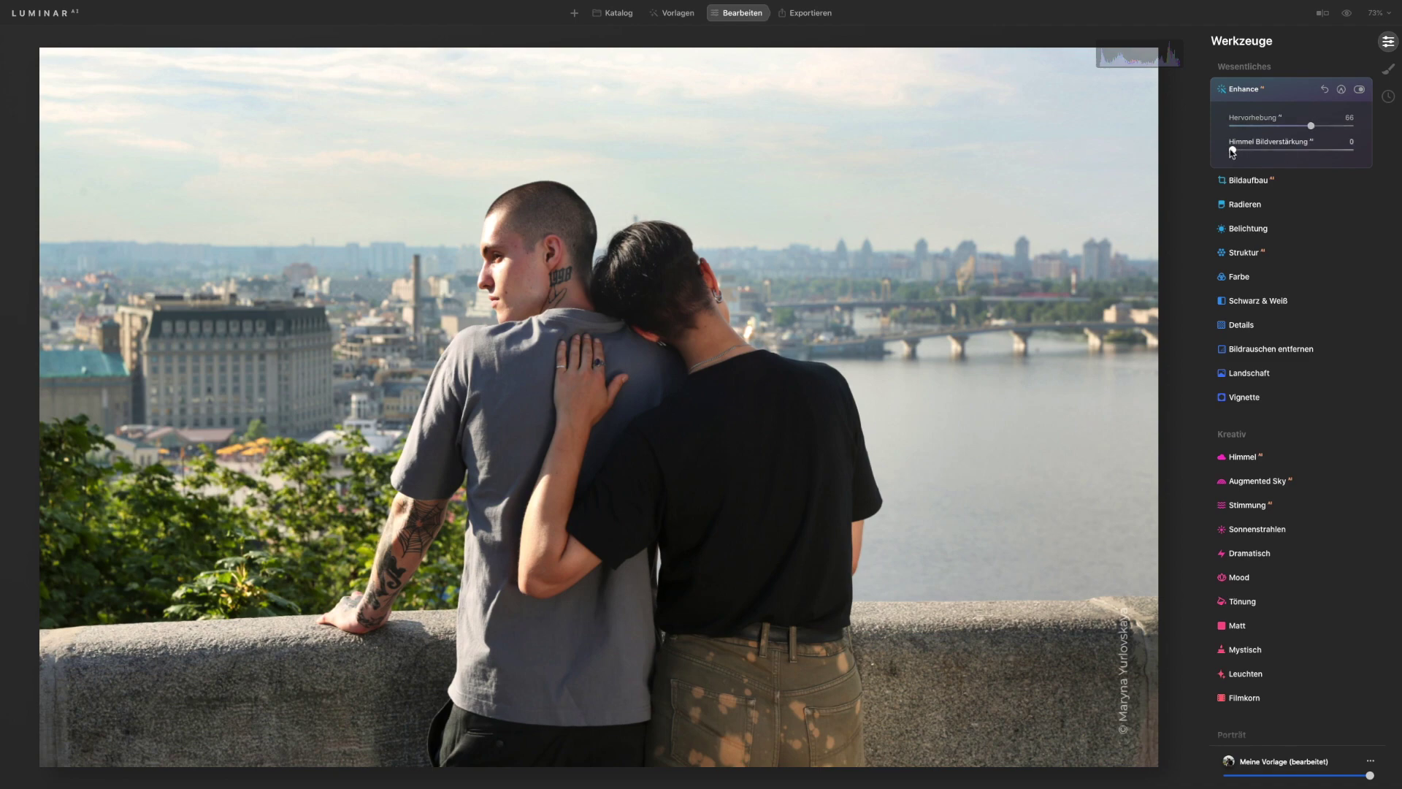
{"action": "left_click_drag", "start_coordinate": [1233, 151], "coordinate": [1278, 159]}
Step: Blur the background behind the couple with Porträt mit Bokeh by setting Menge to 30
{"action": "scroll", "coordinate": [1275, 506], "scroll_direction": "down", "scroll_amount": 6}
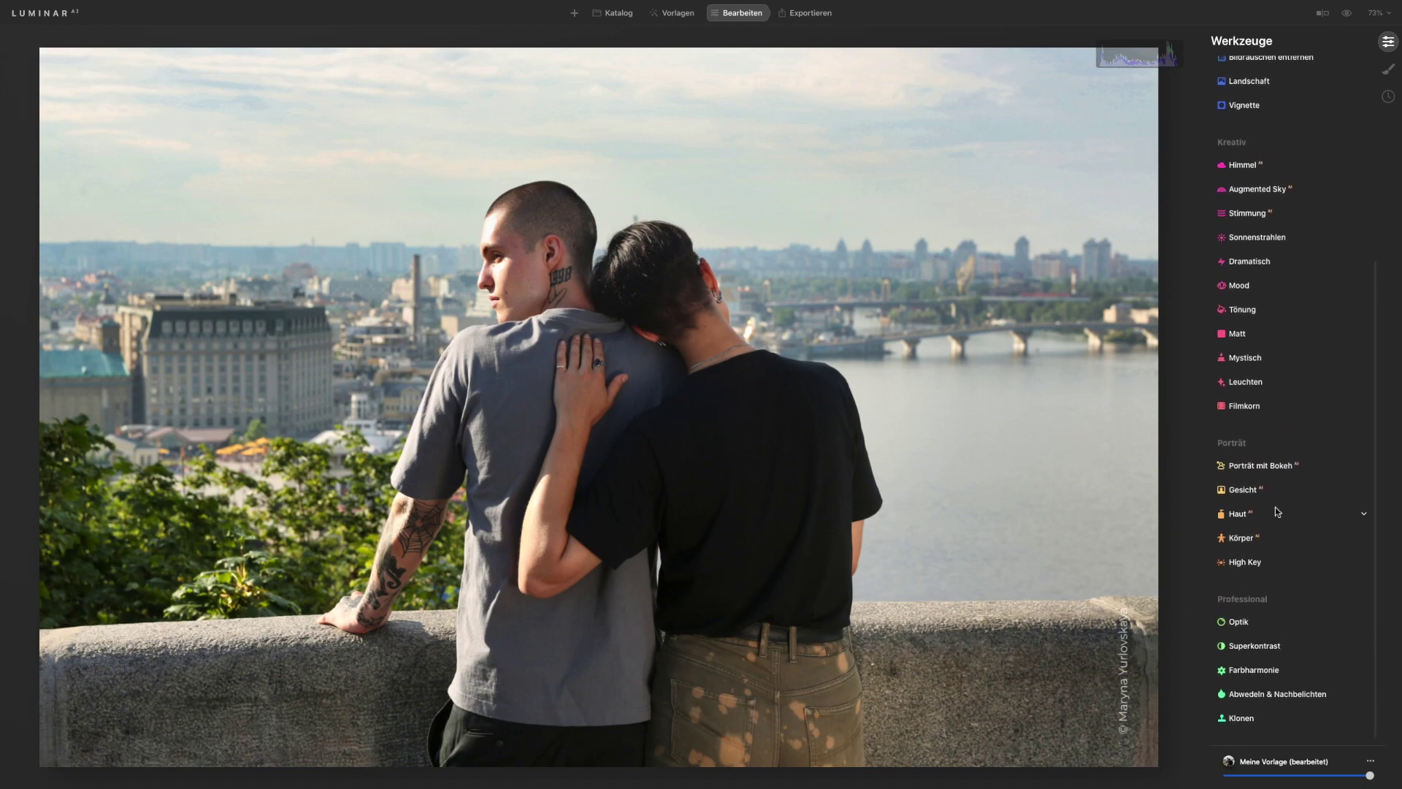
{"action": "left_click", "coordinate": [1258, 468]}
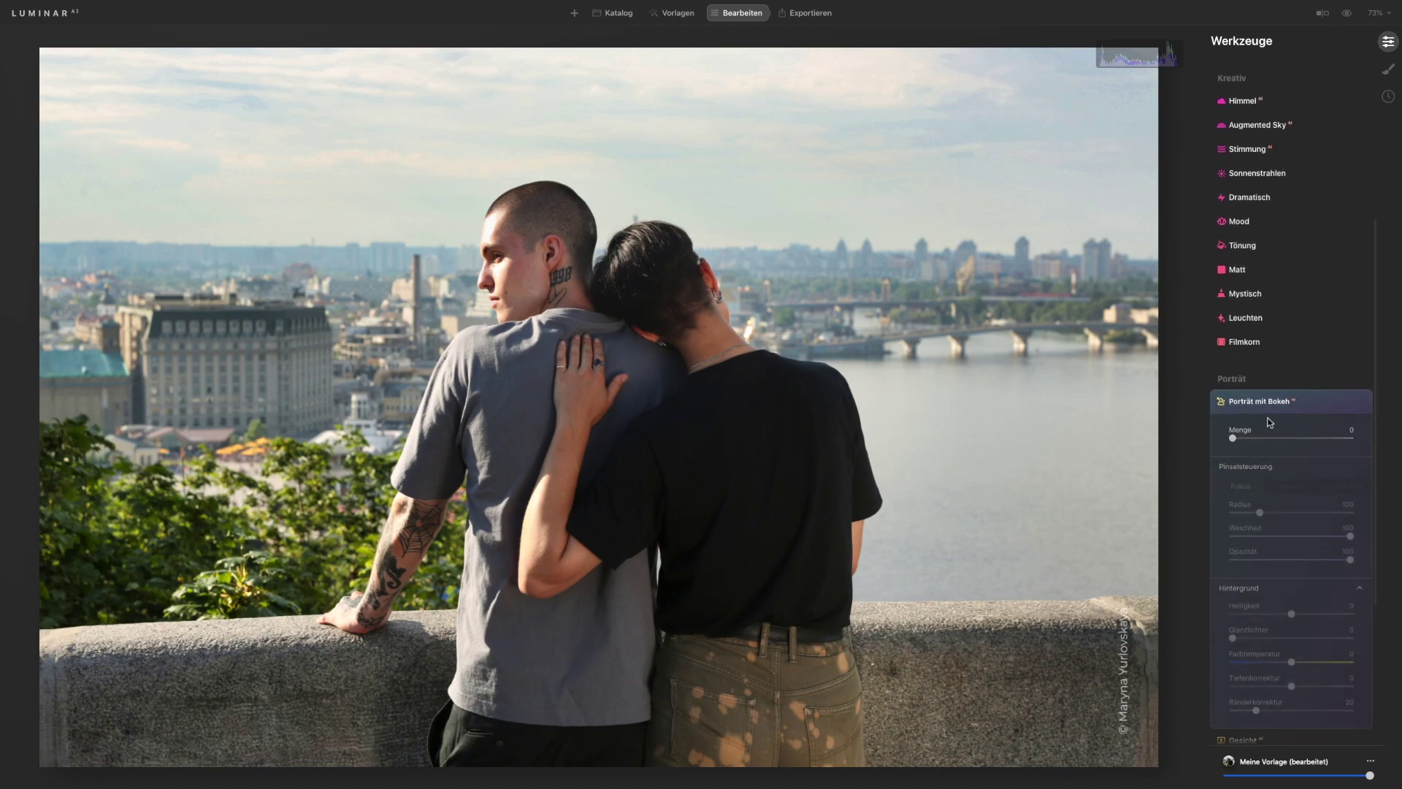
{"action": "scroll", "coordinate": [1269, 422], "scroll_direction": "down", "scroll_amount": 2}
{"action": "scroll", "coordinate": [1269, 422], "scroll_direction": "down", "scroll_amount": 2}
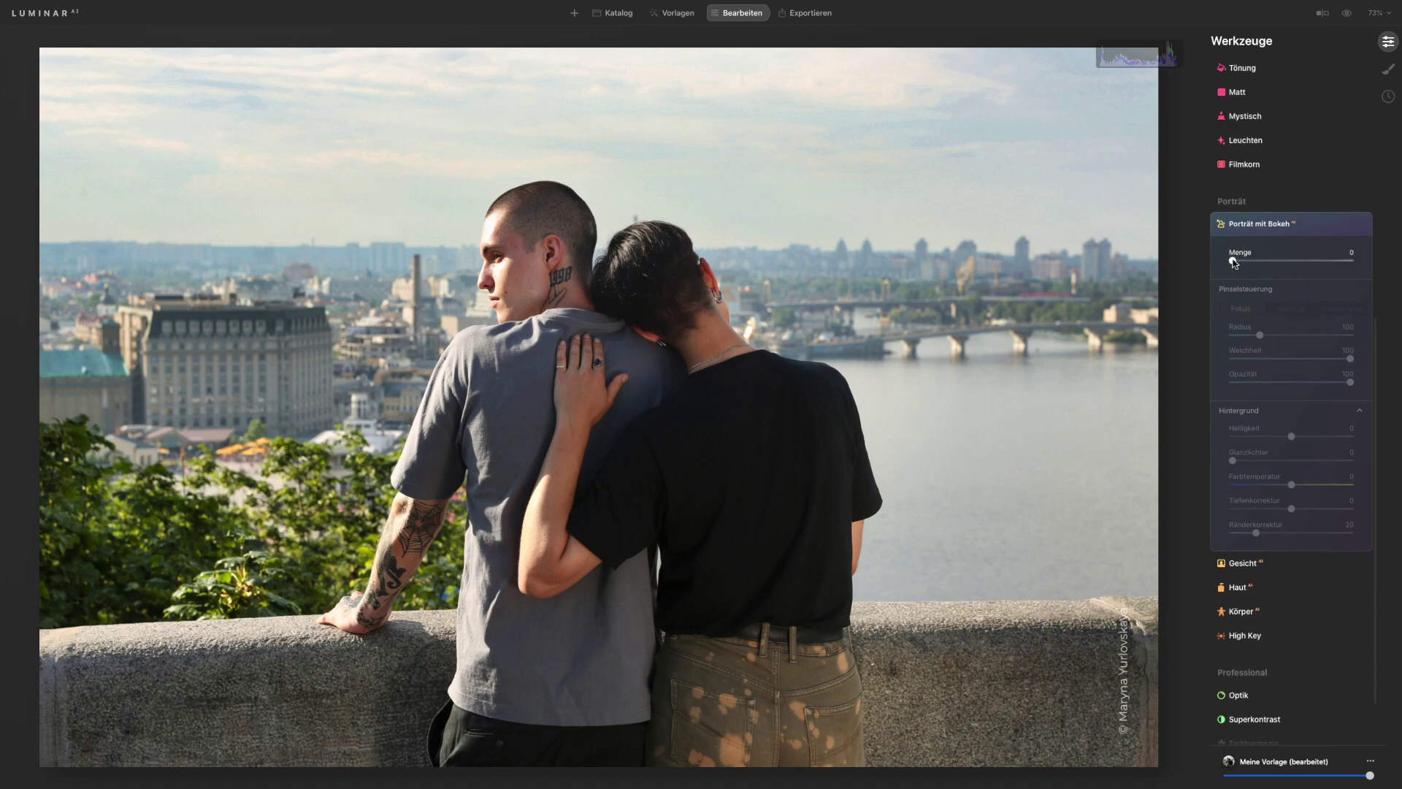
{"action": "left_click_drag", "start_coordinate": [1233, 262], "coordinate": [1270, 269]}
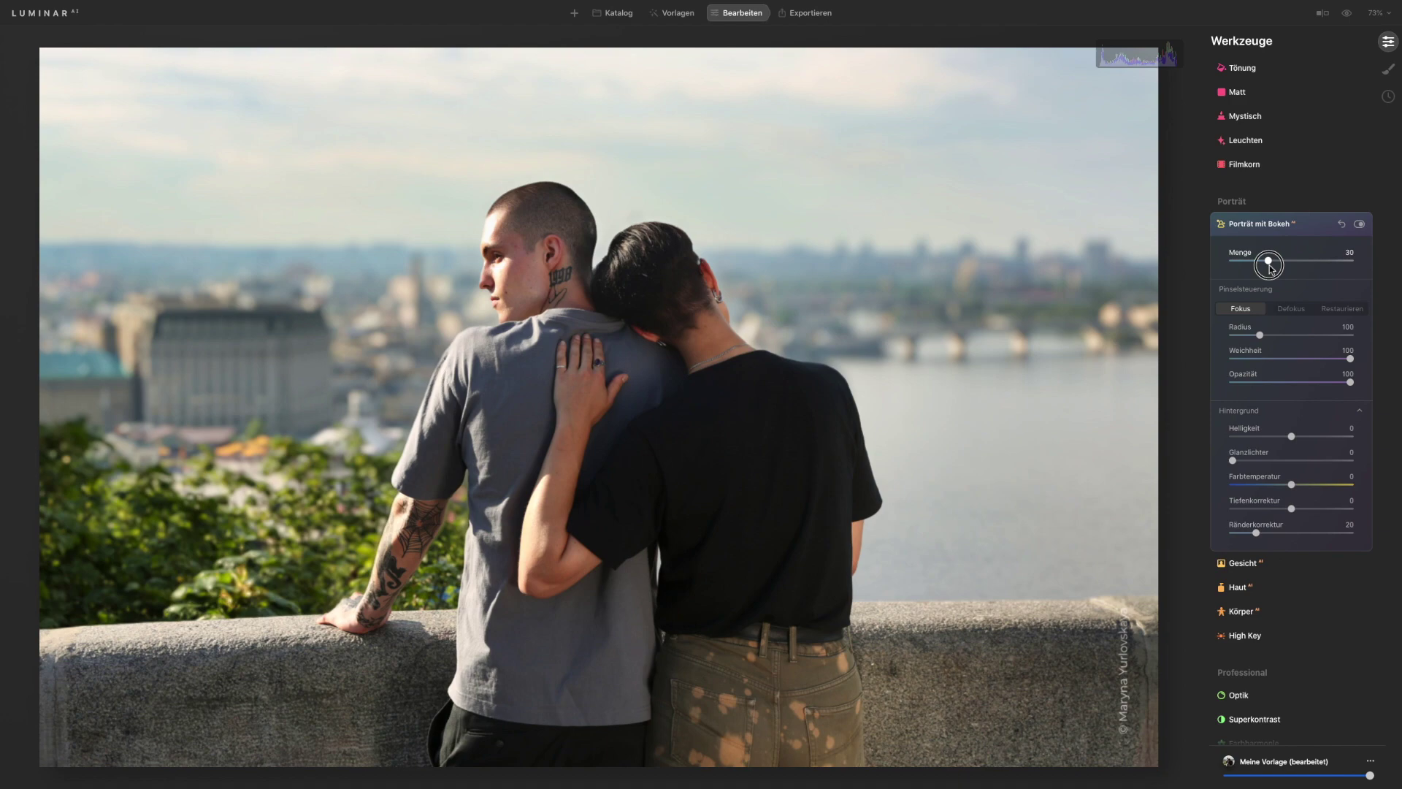
{"action": "left_click_drag", "start_coordinate": [1271, 269], "coordinate": [1271, 268]}
{"action": "mouse_move", "coordinate": [892, 275]}
{"action": "mouse_move", "coordinate": [1271, 263]}
{"action": "left_mouse_down"}
{"action": "mouse_move", "coordinate": [1320, 264]}
{"action": "mouse_move", "coordinate": [1269, 266]}
{"action": "left_mouse_up"}
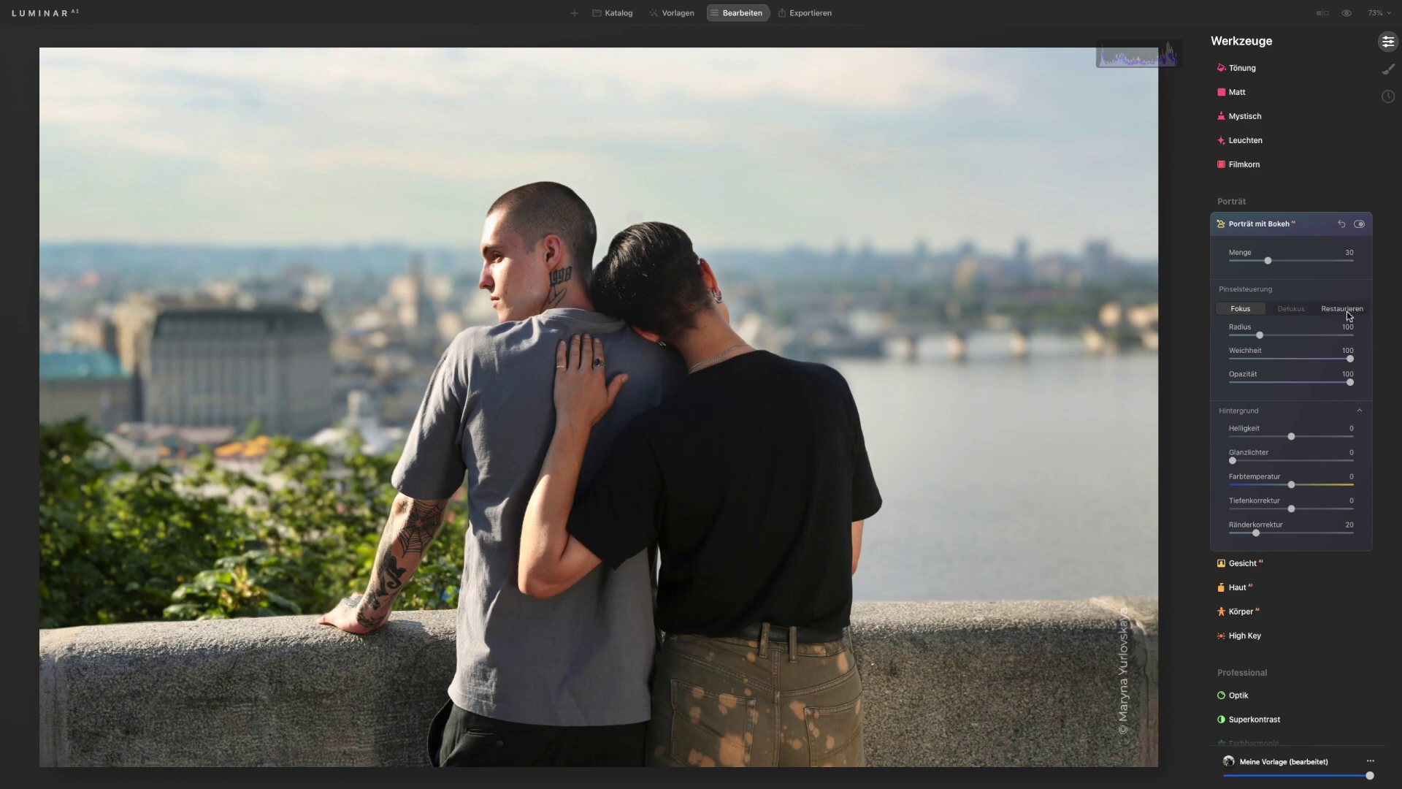
Step: Paint the bushes and part of the background building into focus using the Fokus brush at 40 opacity
{"action": "left_click", "coordinate": [1239, 309]}
{"action": "left_click_drag", "start_coordinate": [1350, 382], "coordinate": [1284, 391]}
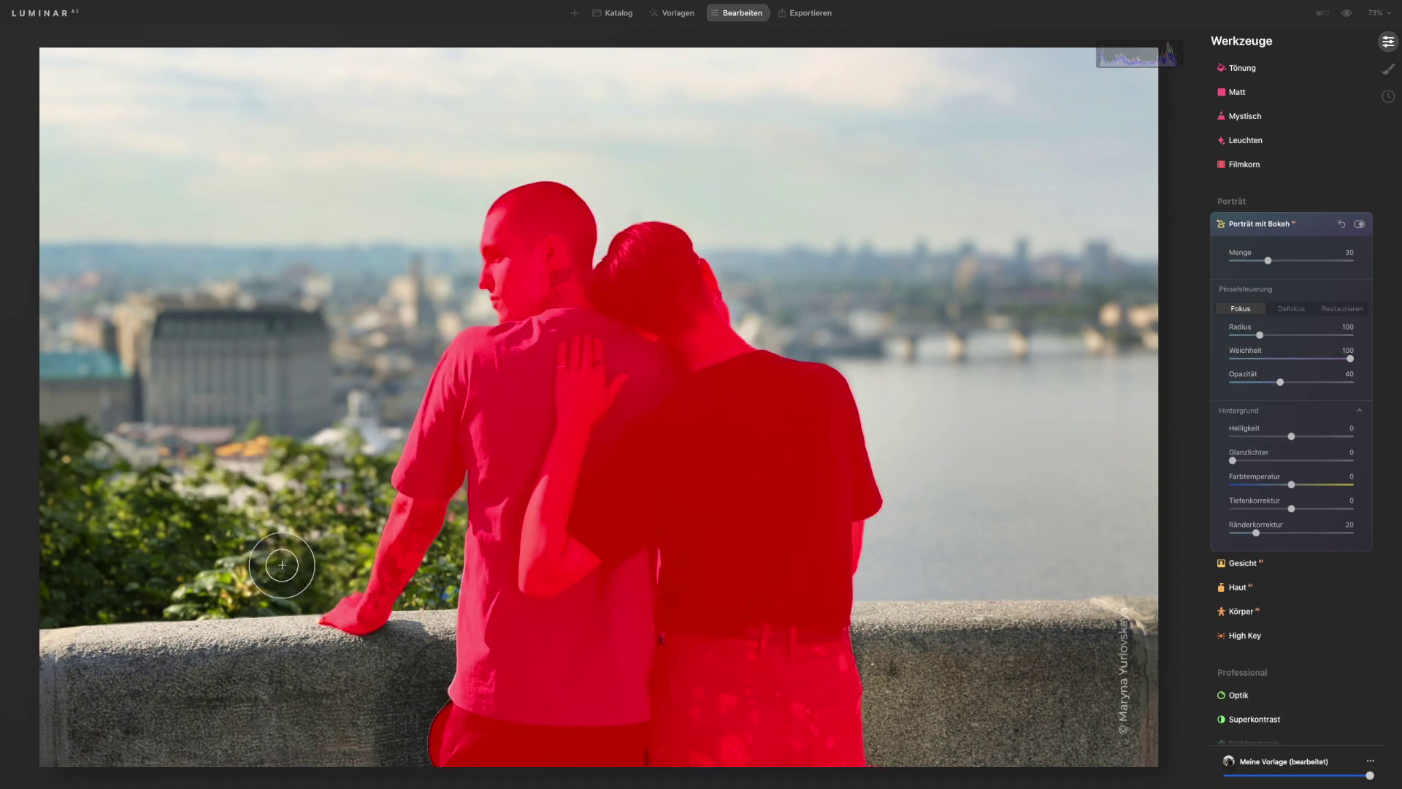
{"action": "mouse_move", "coordinate": [109, 587]}
{"action": "left_mouse_down"}
{"action": "mouse_move", "coordinate": [313, 579]}
{"action": "mouse_move", "coordinate": [85, 589]}
{"action": "mouse_move", "coordinate": [389, 593]}
{"action": "mouse_move", "coordinate": [438, 563]}
{"action": "mouse_move", "coordinate": [353, 585]}
{"action": "mouse_move", "coordinate": [145, 562]}
{"action": "mouse_move", "coordinate": [294, 529]}
{"action": "mouse_move", "coordinate": [296, 517]}
{"action": "mouse_move", "coordinate": [31, 526]}
{"action": "left_mouse_up"}
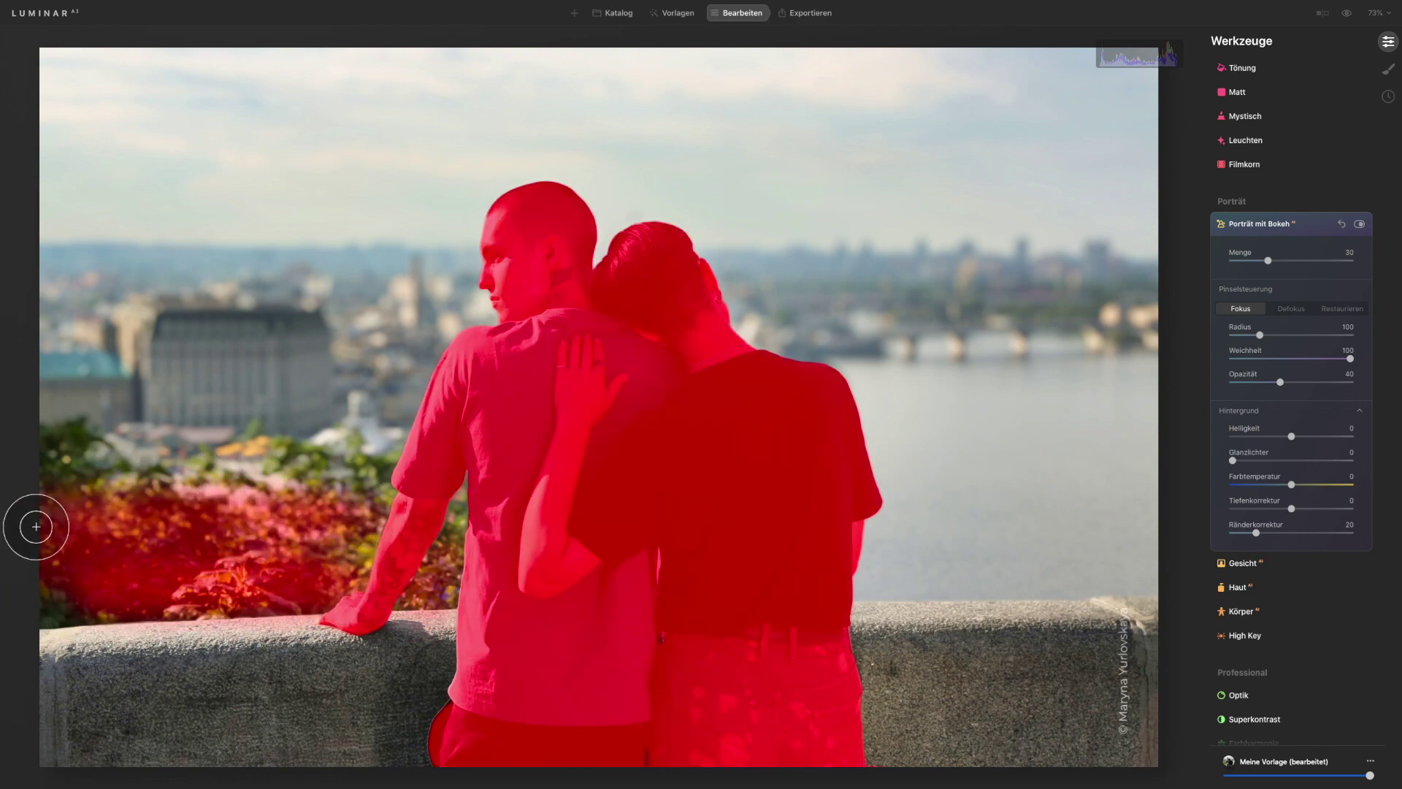
{"action": "left_click", "coordinate": [297, 530]}
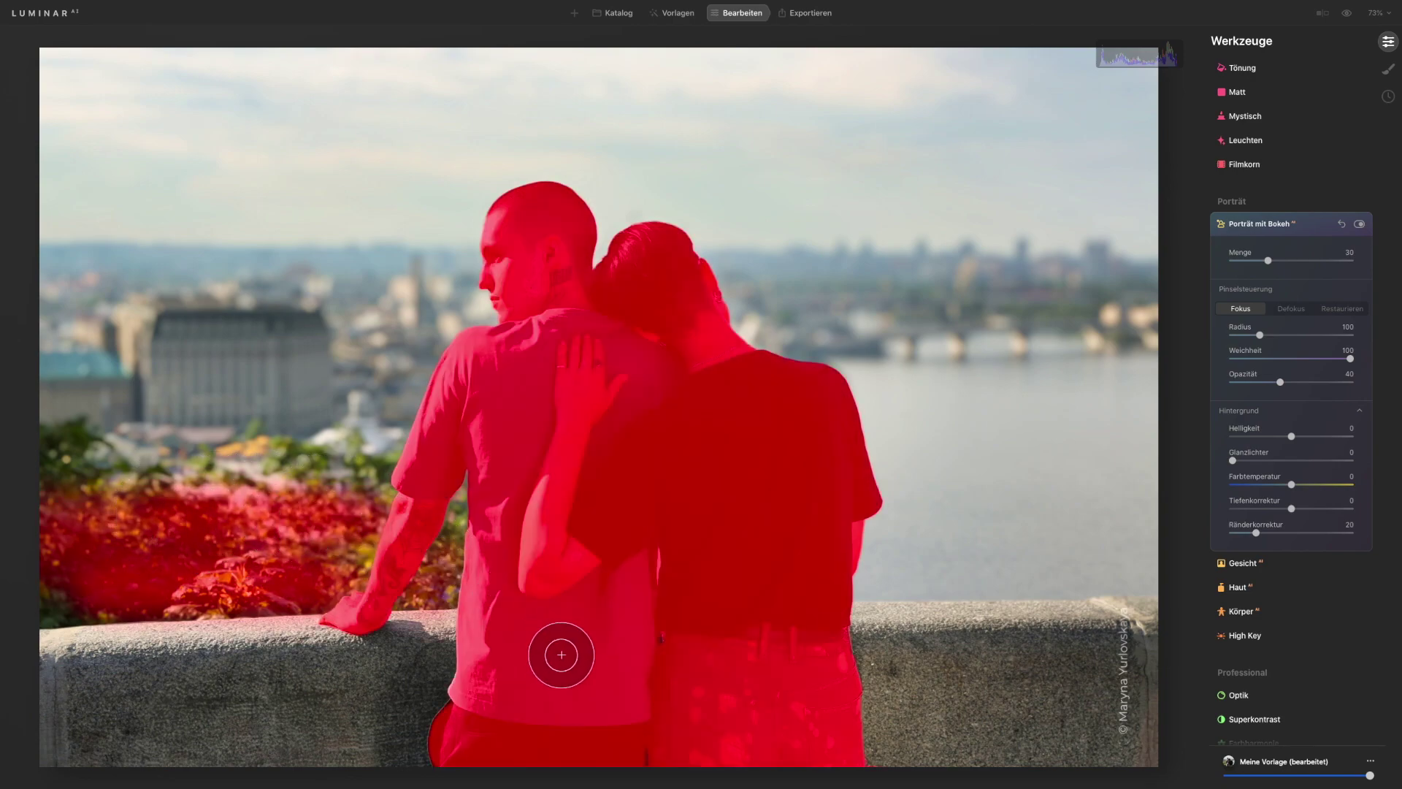
{"action": "mouse_move", "coordinate": [340, 388]}
{"action": "left_mouse_down"}
{"action": "mouse_move", "coordinate": [366, 327]}
{"action": "mouse_move", "coordinate": [297, 338]}
{"action": "left_mouse_up"}
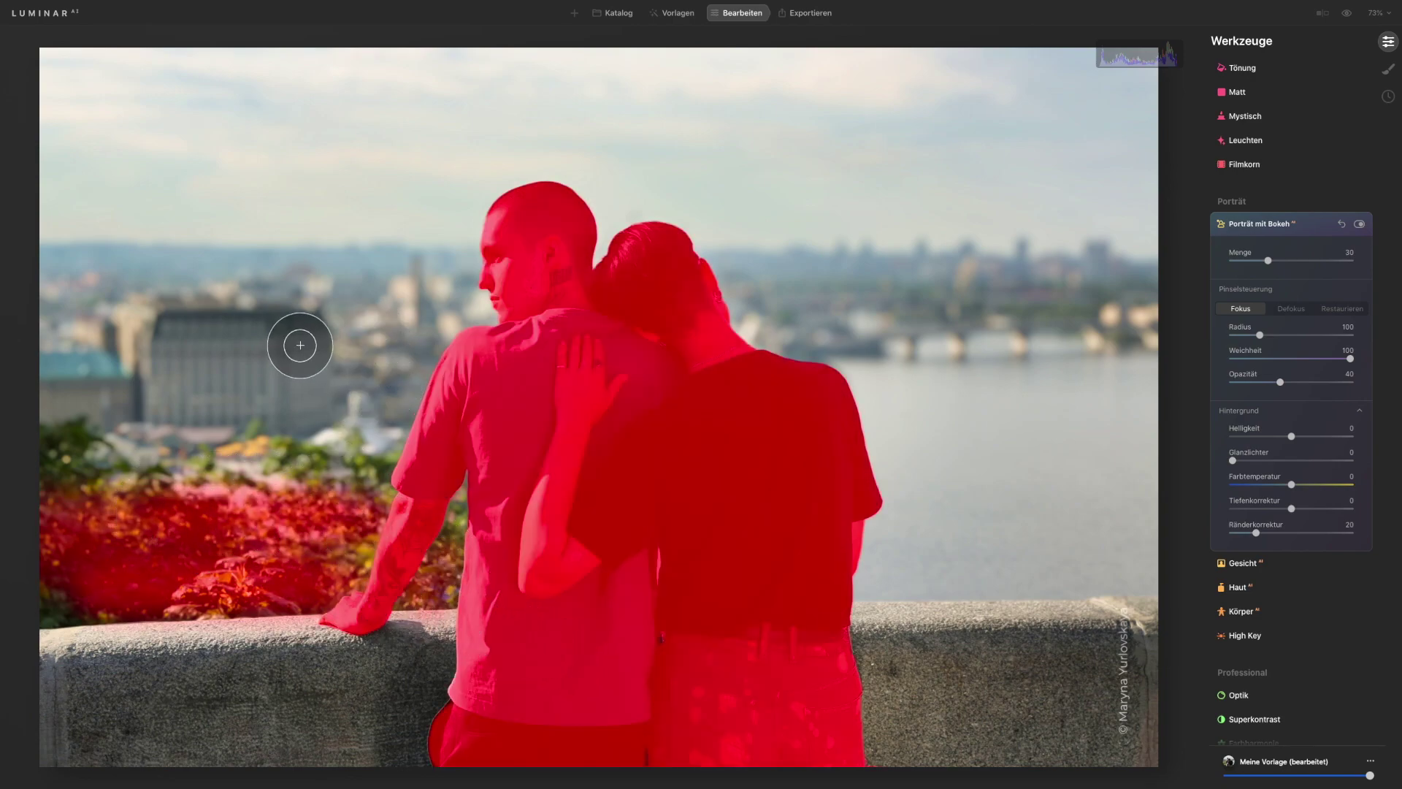
{"action": "key", "text": "bracketright"}
{"action": "left_click_drag", "start_coordinate": [310, 404], "coordinate": [297, 360]}
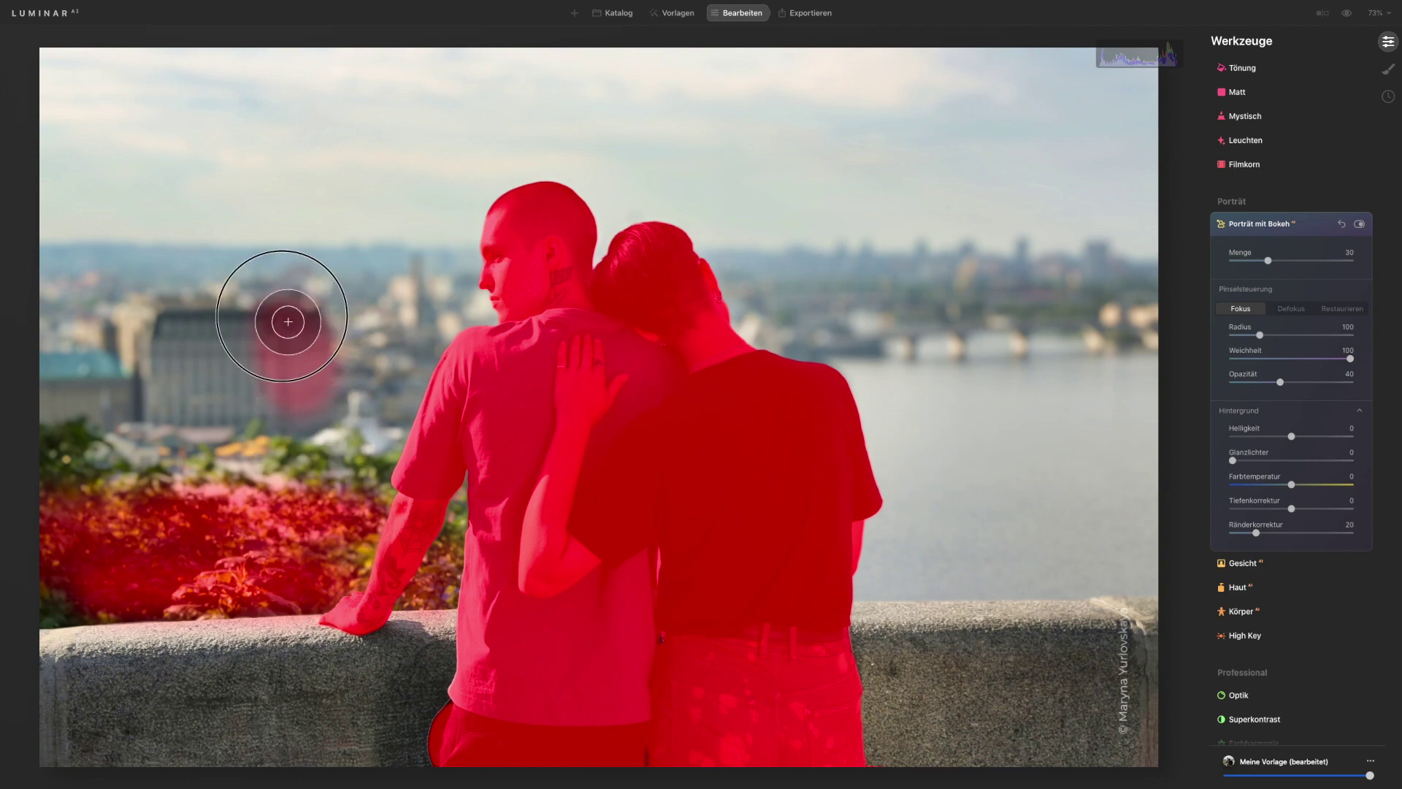
{"action": "key", "text": "bracketleft"}
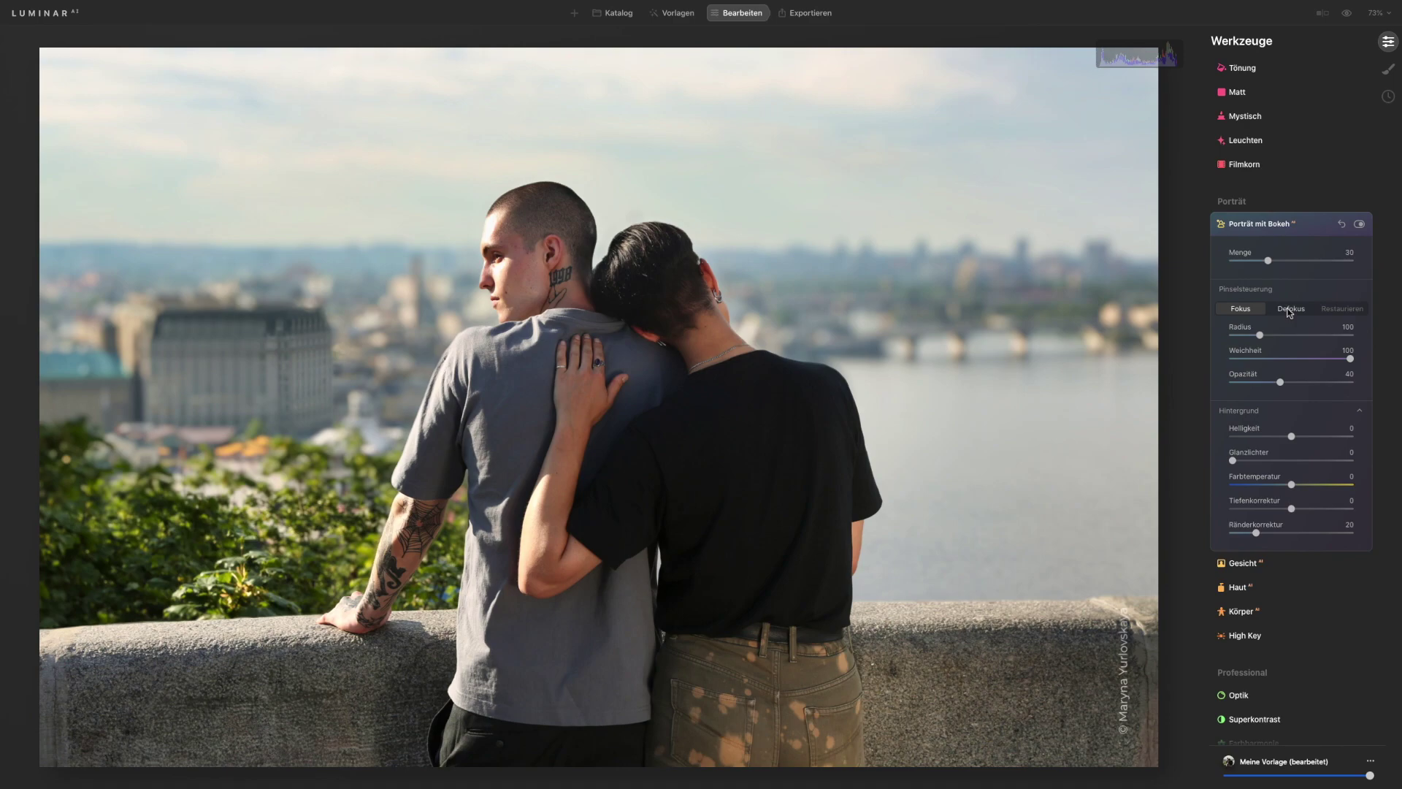
Step: Use the Defokus brush to remove the bushes and building from focus, and blur the standing man's face, shoulder and arm
{"action": "left_click", "coordinate": [1289, 309]}
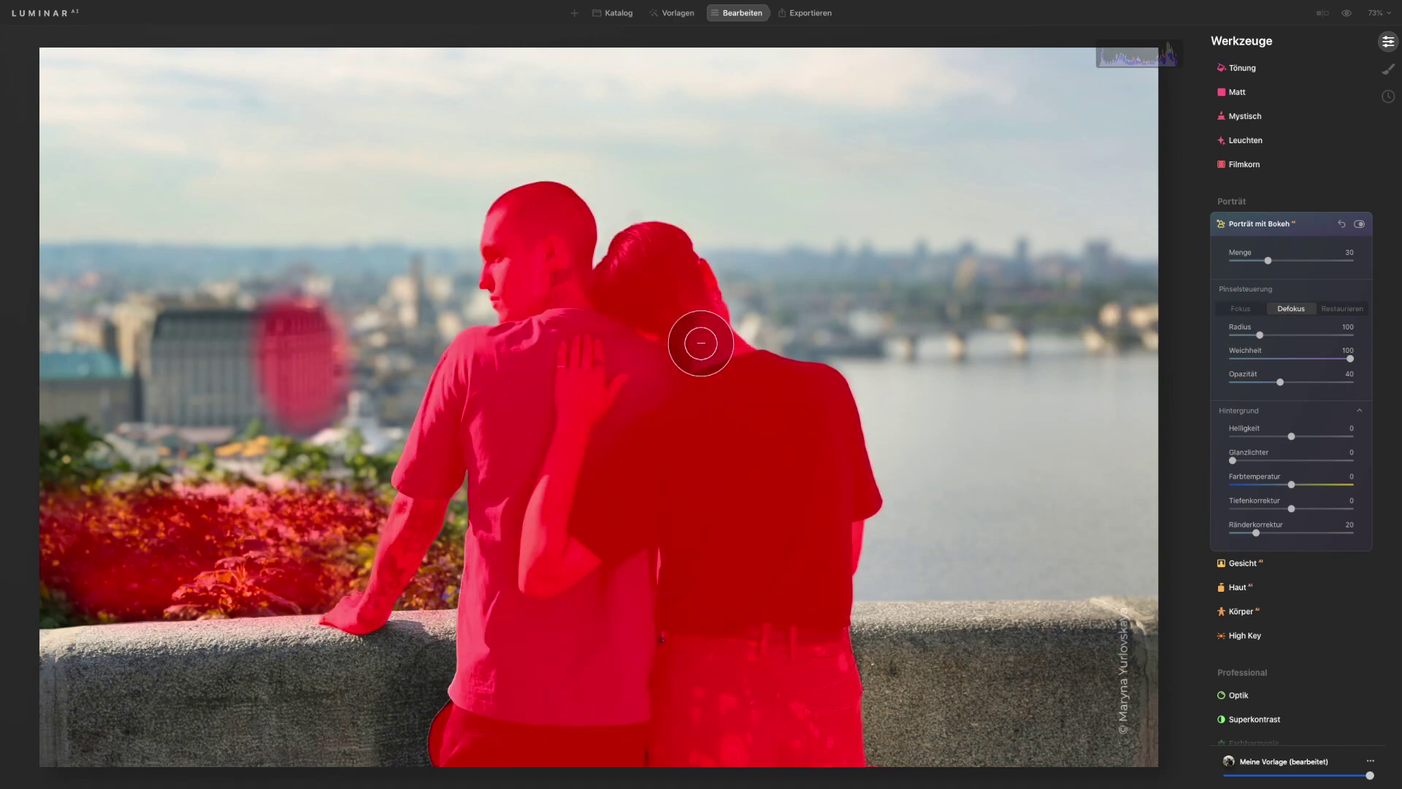
{"action": "mouse_move", "coordinate": [50, 523]}
{"action": "left_mouse_down"}
{"action": "mouse_move", "coordinate": [313, 495]}
{"action": "mouse_move", "coordinate": [287, 585]}
{"action": "mouse_move", "coordinate": [322, 538]}
{"action": "left_mouse_up"}
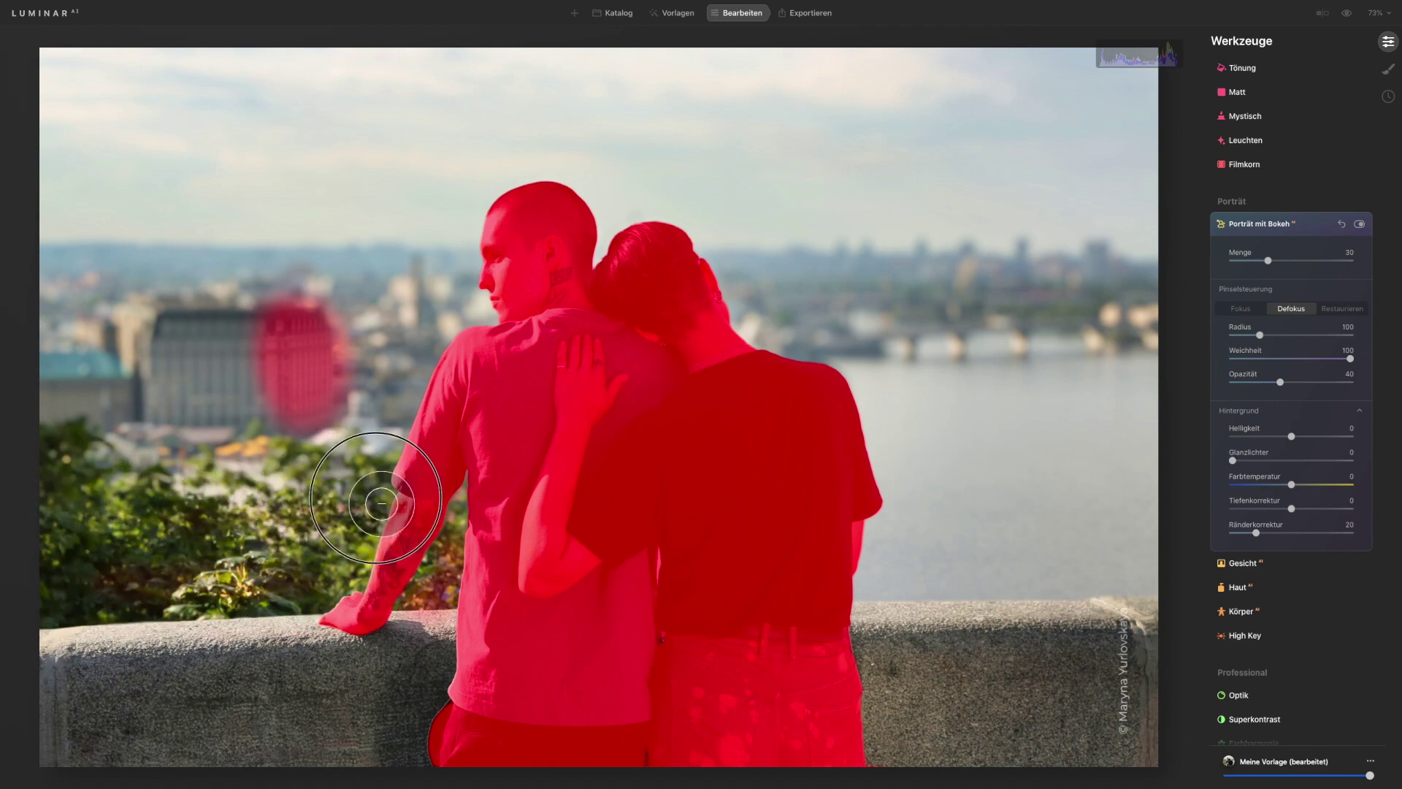
{"action": "mouse_move", "coordinate": [382, 504]}
{"action": "left_mouse_down"}
{"action": "mouse_move", "coordinate": [242, 375]}
{"action": "mouse_move", "coordinate": [273, 291]}
{"action": "left_mouse_up"}
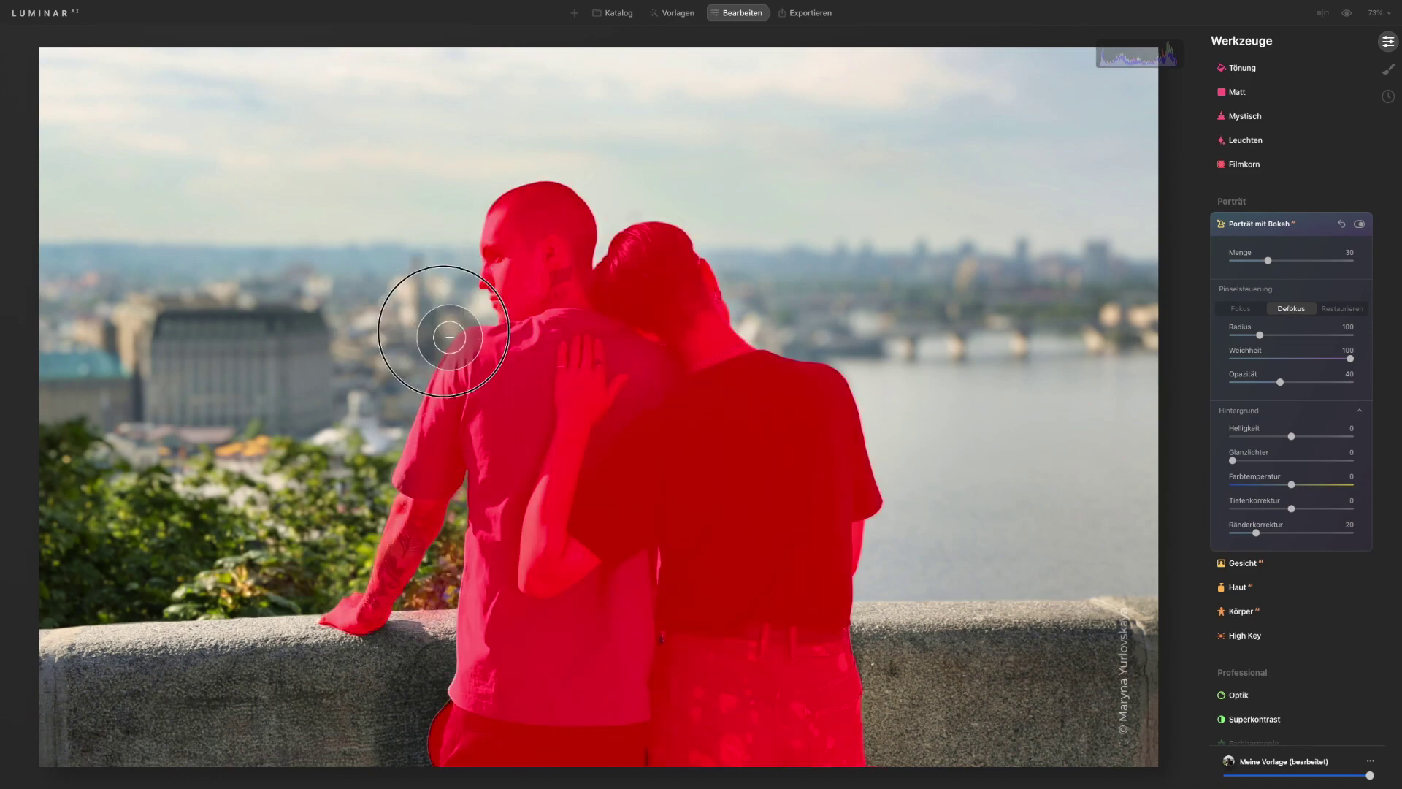
{"action": "mouse_move", "coordinate": [434, 464]}
{"action": "left_mouse_down"}
{"action": "mouse_move", "coordinate": [472, 321]}
{"action": "mouse_move", "coordinate": [445, 411]}
{"action": "mouse_move", "coordinate": [452, 338]}
{"action": "mouse_move", "coordinate": [471, 335]}
{"action": "mouse_move", "coordinate": [482, 304]}
{"action": "mouse_move", "coordinate": [487, 340]}
{"action": "mouse_move", "coordinate": [474, 304]}
{"action": "mouse_move", "coordinate": [437, 401]}
{"action": "mouse_move", "coordinate": [447, 306]}
{"action": "mouse_move", "coordinate": [458, 384]}
{"action": "mouse_move", "coordinate": [397, 616]}
{"action": "mouse_move", "coordinate": [400, 556]}
{"action": "mouse_move", "coordinate": [354, 614]}
{"action": "mouse_move", "coordinate": [384, 593]}
{"action": "mouse_move", "coordinate": [370, 648]}
{"action": "left_mouse_up"}
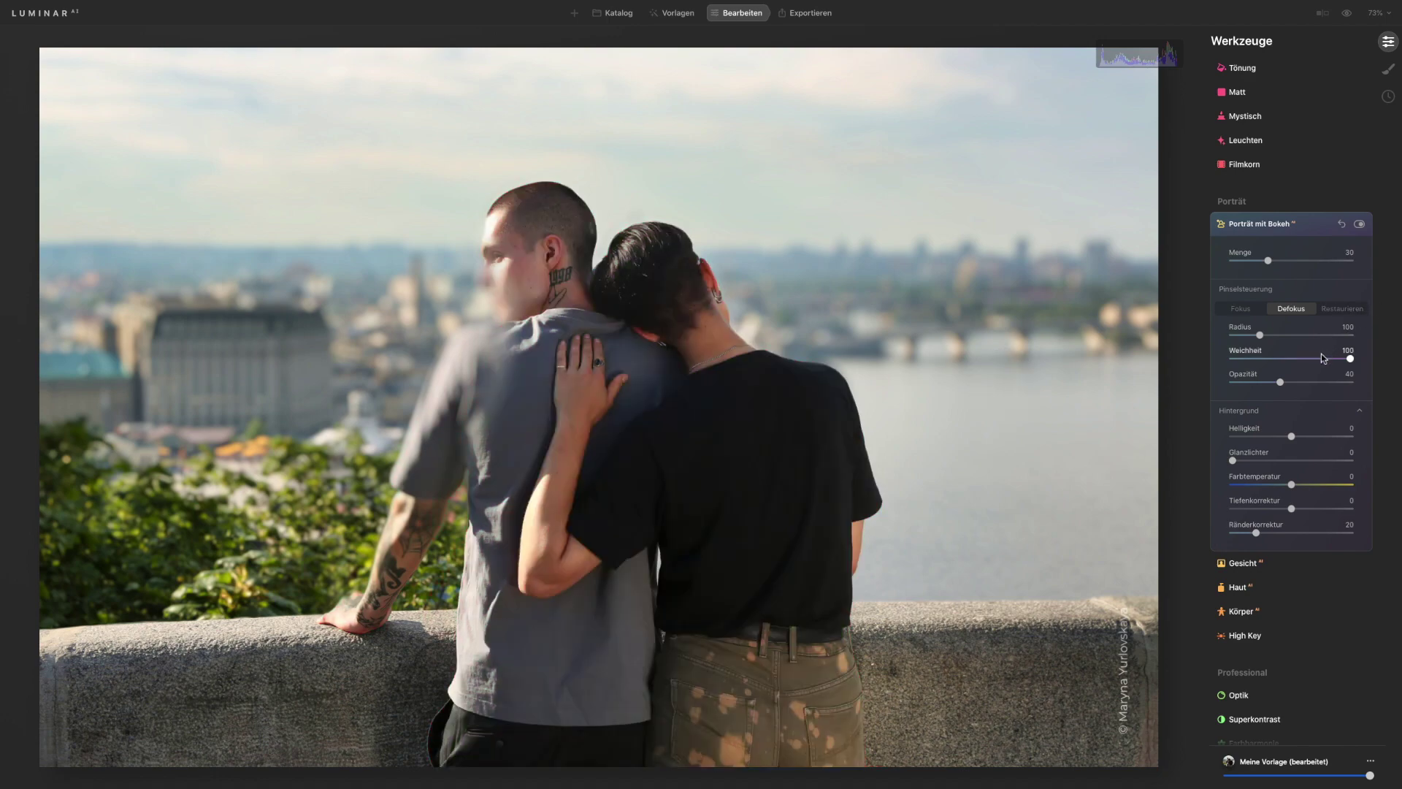
Step: Restore the original focus mask on the man's face, shoulder and arm using the Restaurieren brush at 100 opacity
{"action": "left_click", "coordinate": [1339, 309]}
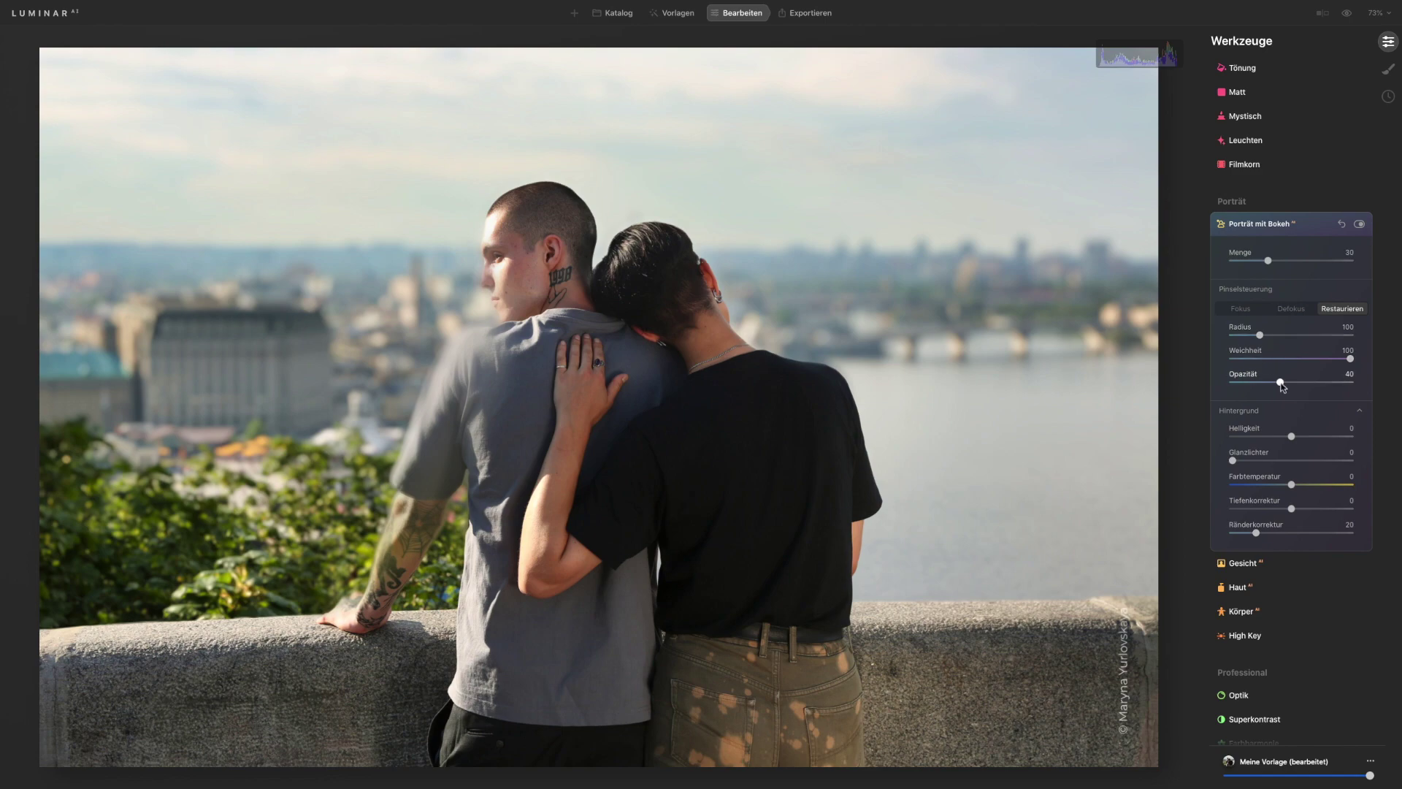
{"action": "left_click_drag", "start_coordinate": [1280, 382], "coordinate": [1355, 382]}
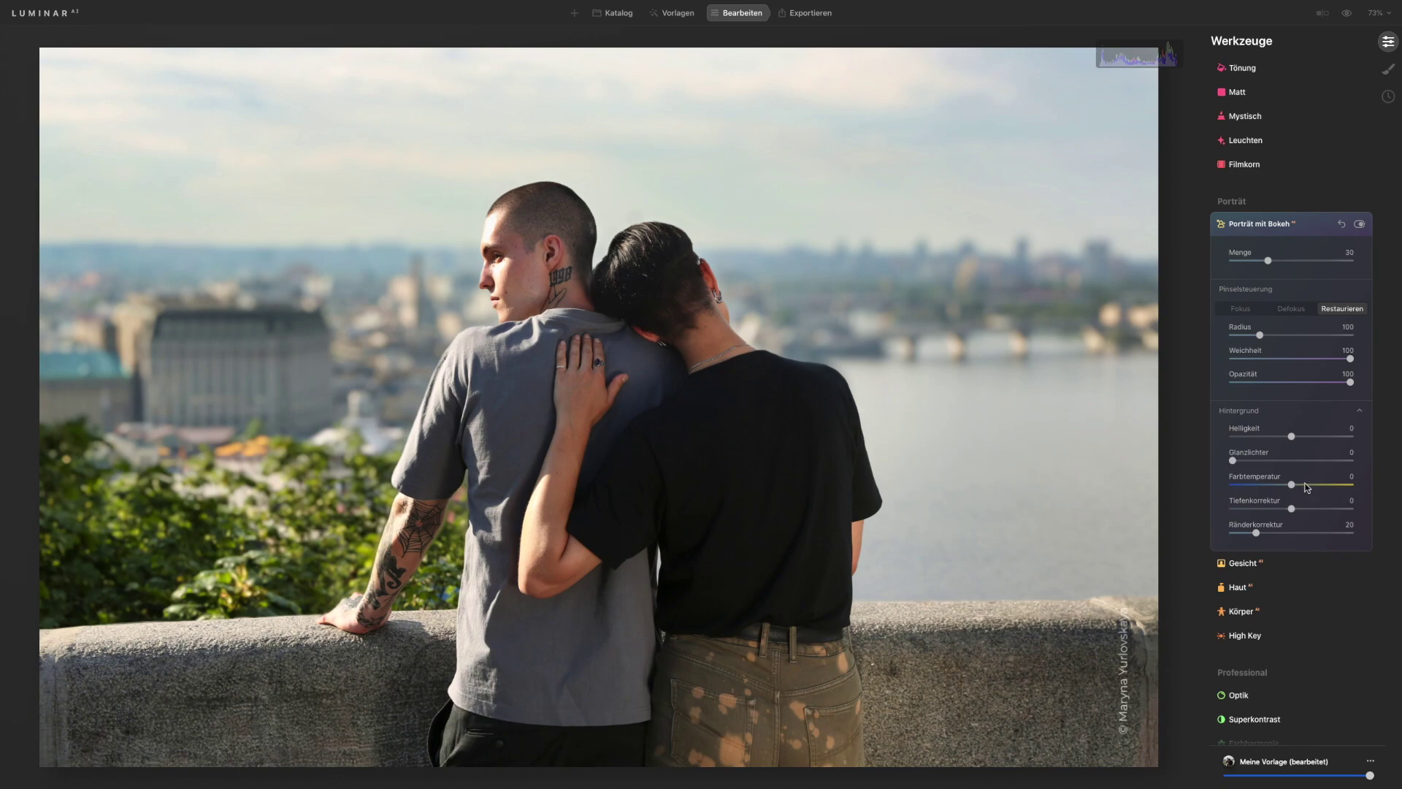
Step: Darken and cool the blurred background by setting Helligkeit to -12 and Farbtemperatur to -20
{"action": "mouse_move", "coordinate": [1063, 399]}
{"action": "left_click_drag", "start_coordinate": [1291, 437], "coordinate": [1281, 489]}
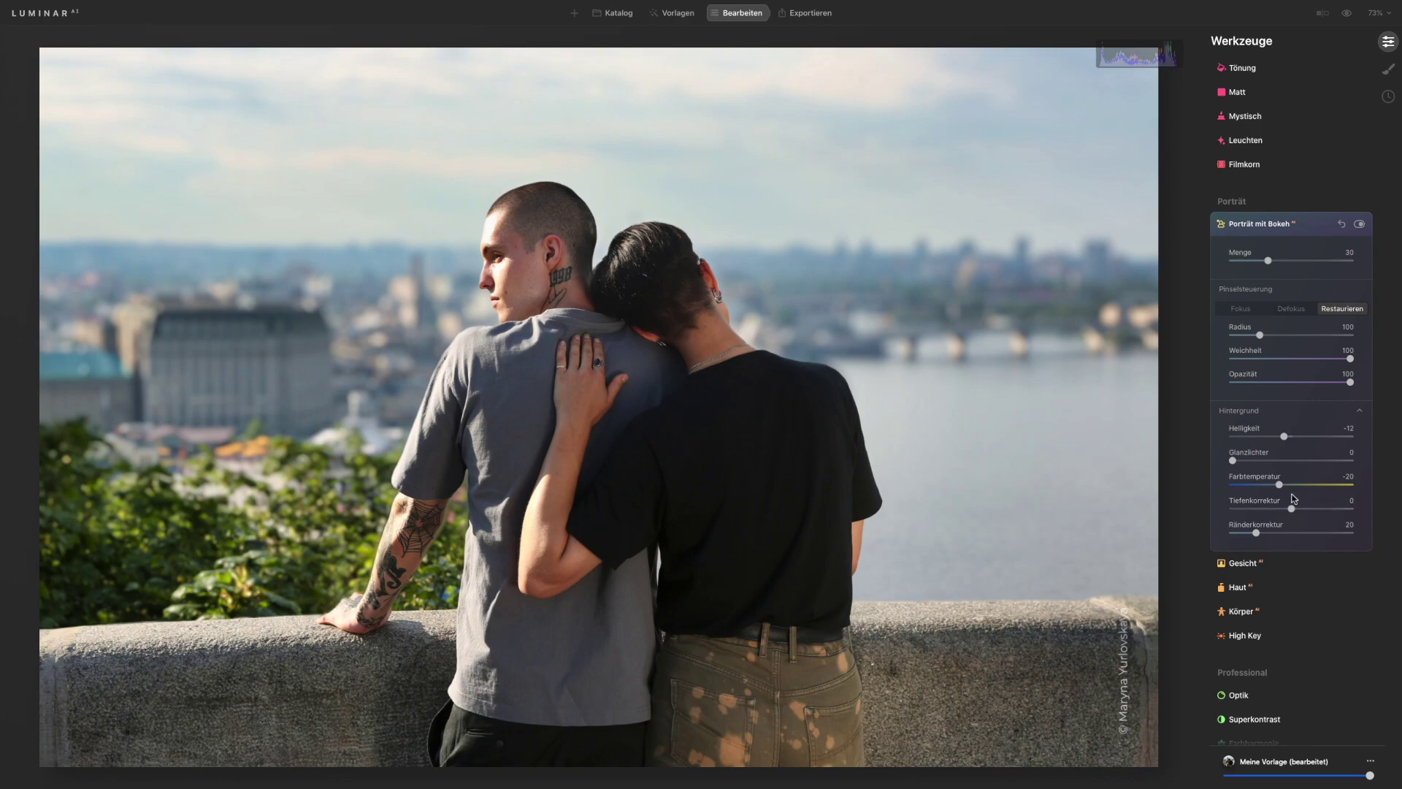
Step: Try out Tiefenkorrektur and Ränderkorrektur up to 100, resetting both to their default values
{"action": "mouse_move", "coordinate": [1291, 509]}
{"action": "left_mouse_down"}
{"action": "mouse_move", "coordinate": [1234, 510]}
{"action": "mouse_move", "coordinate": [1327, 515]}
{"action": "mouse_move", "coordinate": [1261, 513]}
{"action": "mouse_move", "coordinate": [1285, 514]}
{"action": "left_mouse_up"}
{"action": "double_click", "coordinate": [1285, 511]}
{"action": "left_click_drag", "start_coordinate": [1257, 534], "coordinate": [1236, 534]}
{"action": "left_click_drag", "start_coordinate": [1232, 533], "coordinate": [1387, 533]}
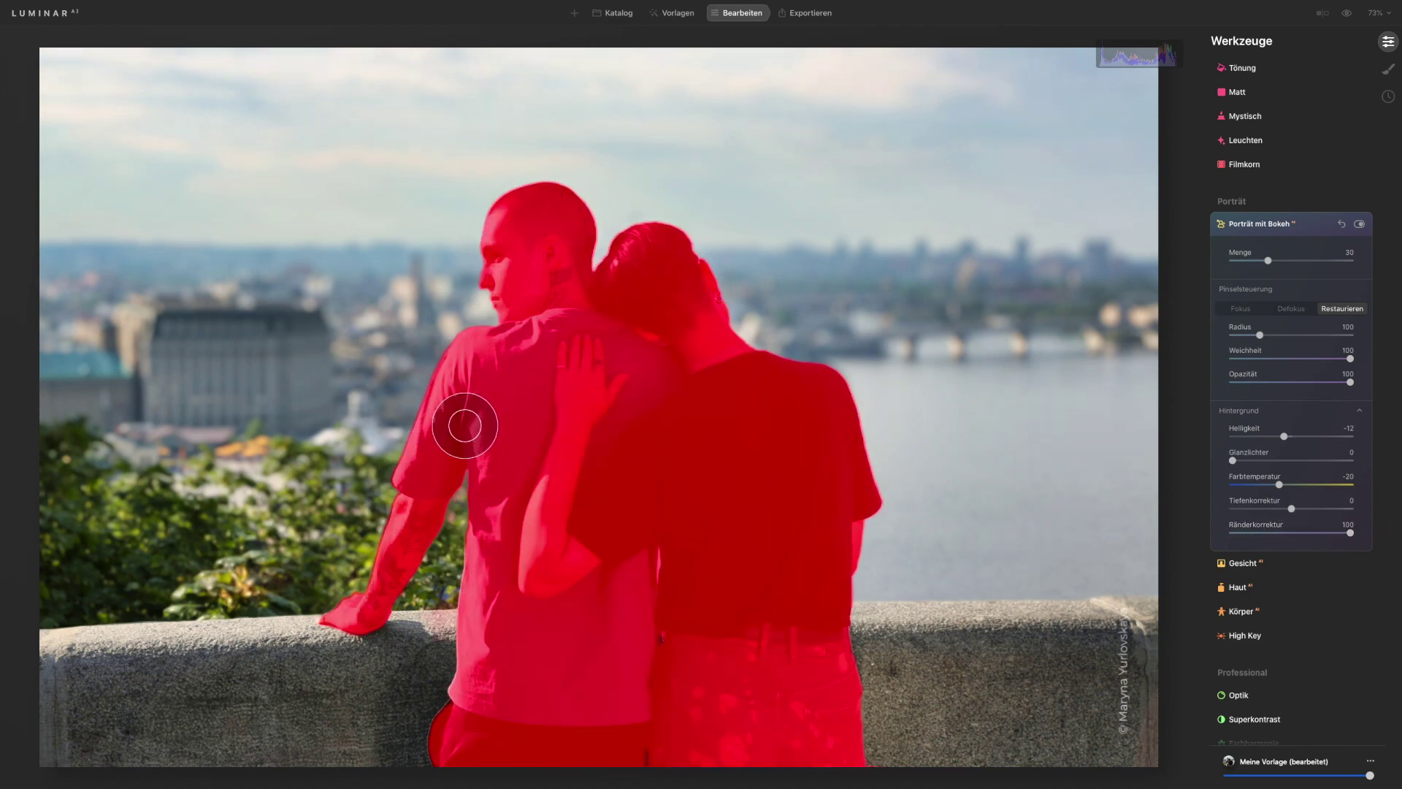
{"action": "double_click", "coordinate": [1350, 534]}
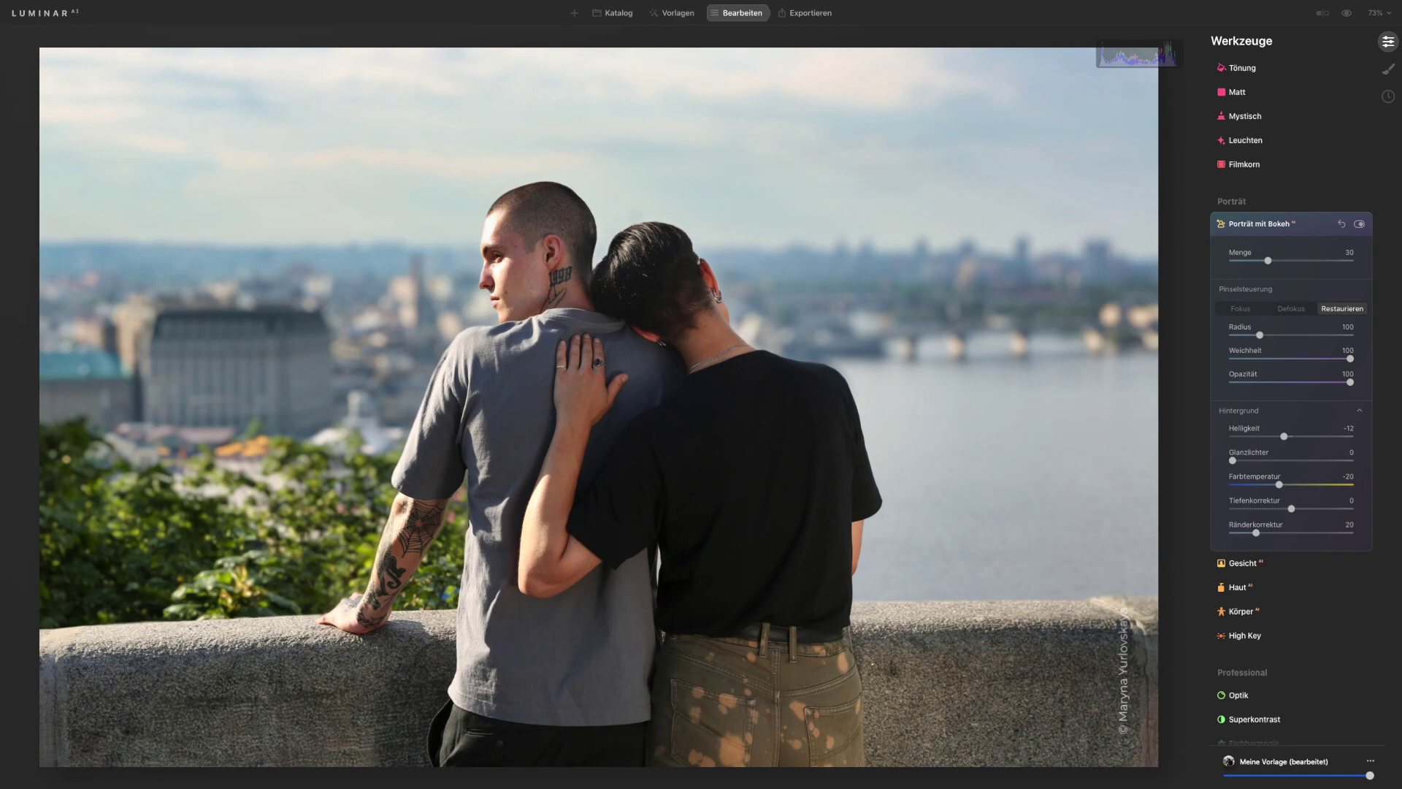
Step: Compare the couple photo before and after the edits several times
{"action": "left_click", "coordinate": [1348, 16]}
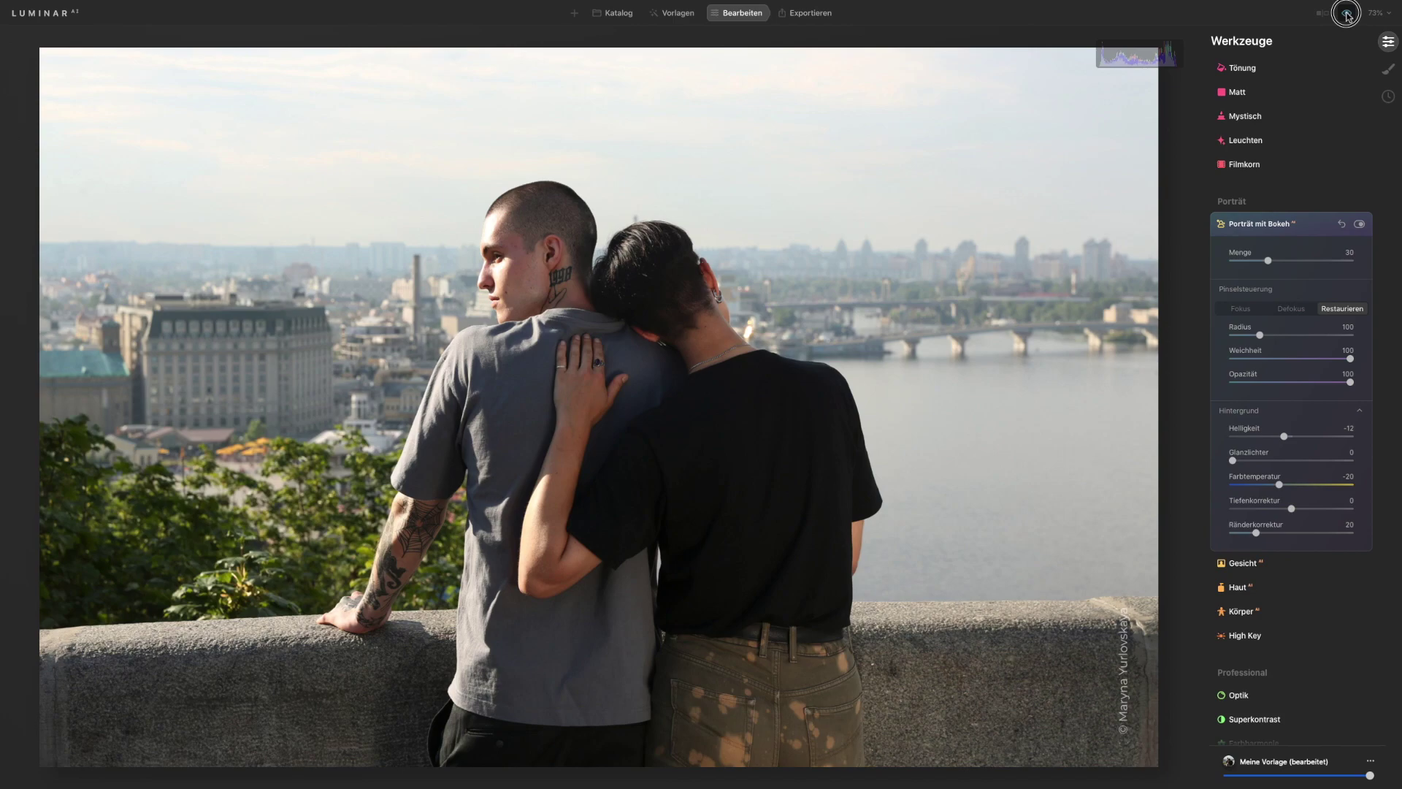
{"action": "left_click", "coordinate": [1348, 16]}
{"action": "left_click", "coordinate": [1347, 16]}
{"action": "left_click", "coordinate": [1347, 16]}
{"action": "left_click", "coordinate": [1347, 16]}
{"action": "left_click", "coordinate": [1348, 16]}
{"action": "left_click", "coordinate": [1347, 16]}
{"action": "left_click", "coordinate": [1347, 17]}
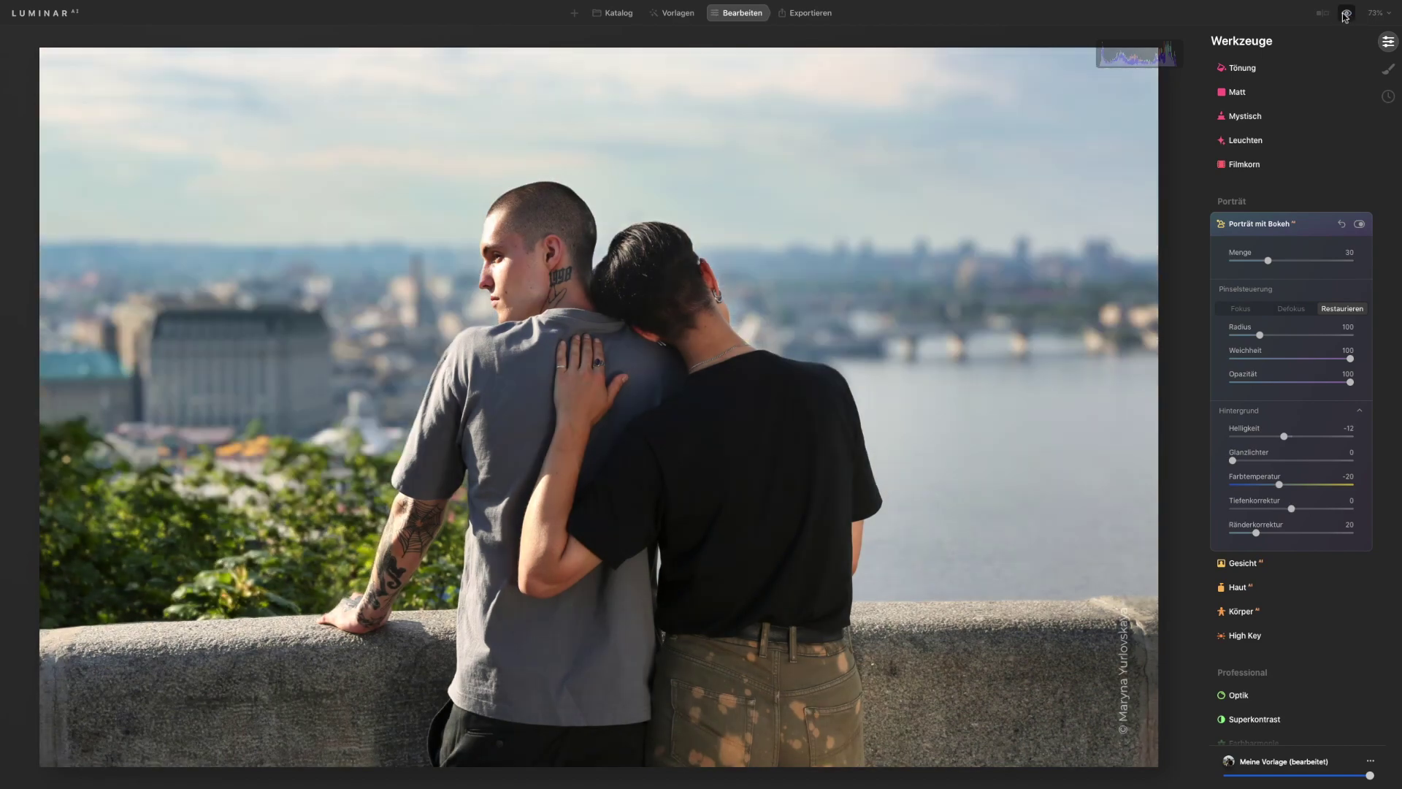
{"action": "left_click", "coordinate": [1347, 16]}
{"action": "left_click", "coordinate": [1347, 16]}
Step: Return to the catalog and open the photo of the boy in front of the lavender for editing
{"action": "left_click", "coordinate": [612, 13]}
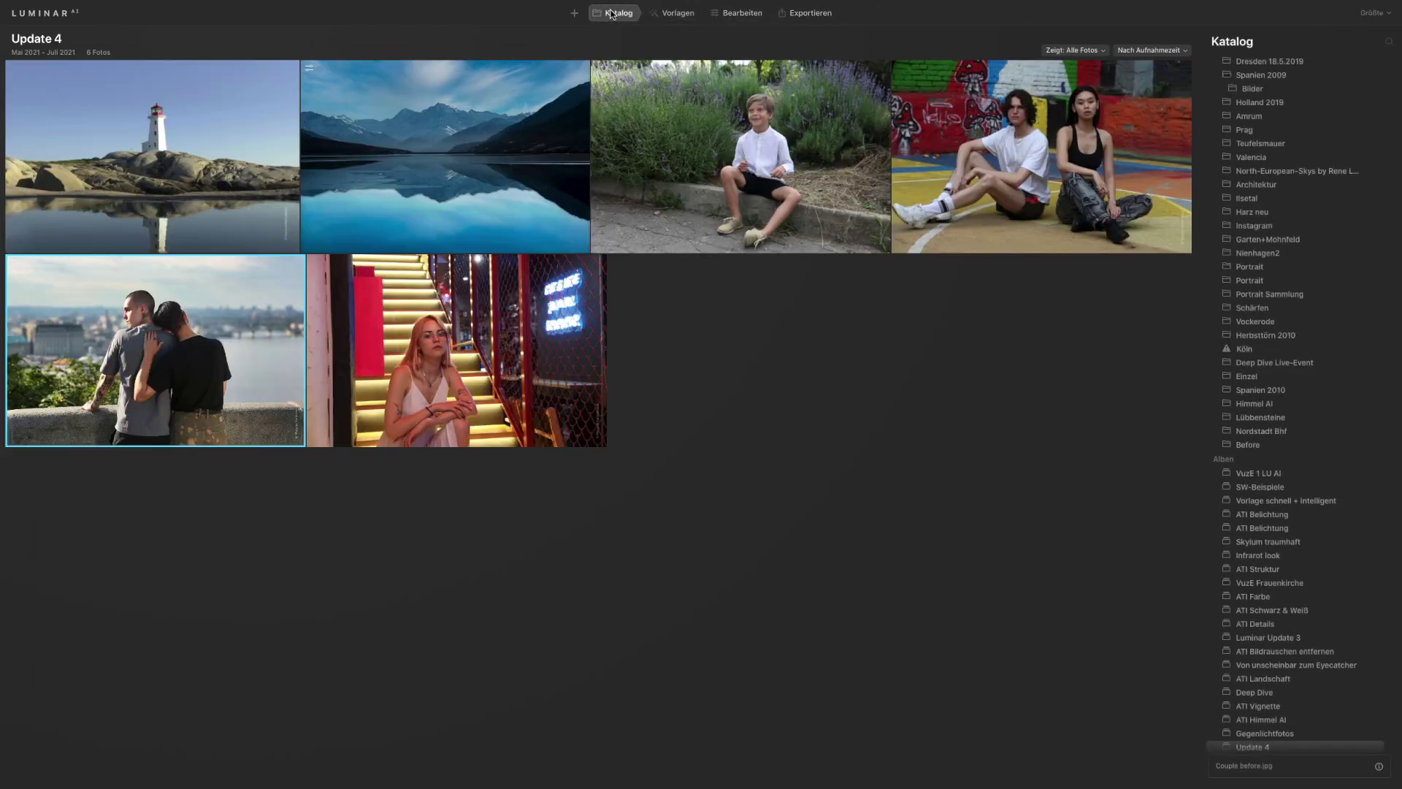
{"action": "double_click", "coordinate": [762, 132]}
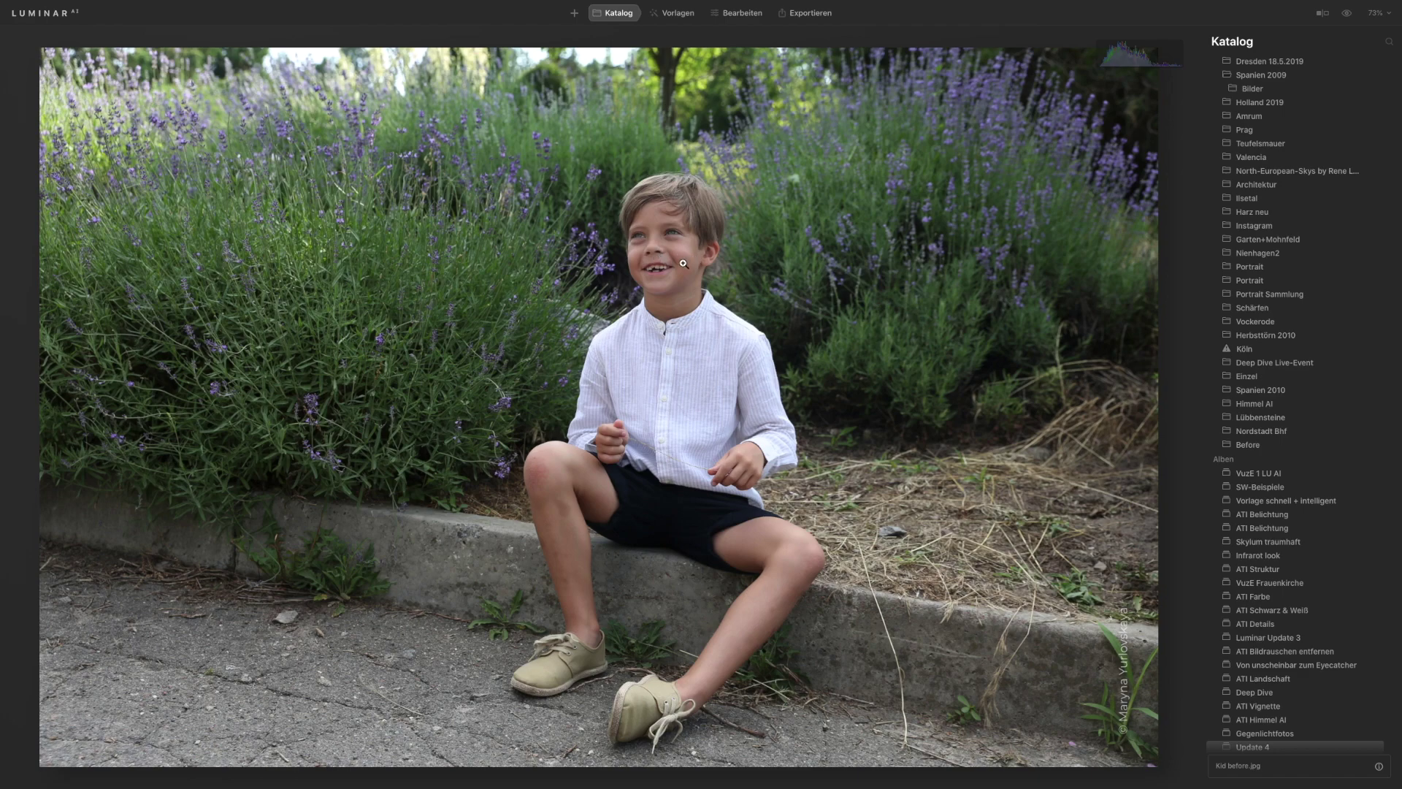
{"action": "left_click", "coordinate": [742, 13]}
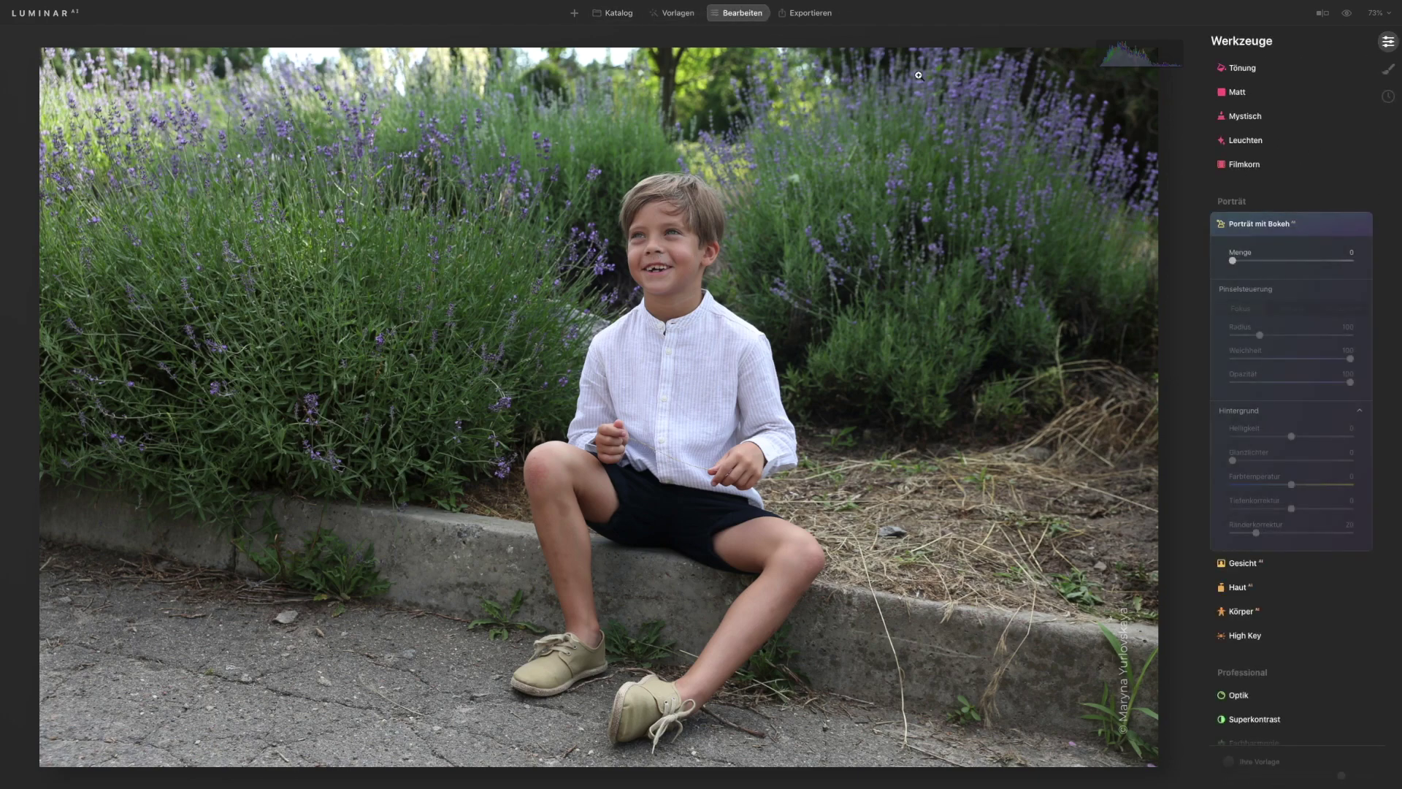
Step: Brighten the photo of the boy by raising Hervorhebung in the Enhance tool to about the middle of its range
{"action": "scroll", "coordinate": [1271, 132], "scroll_direction": "up", "scroll_amount": 10}
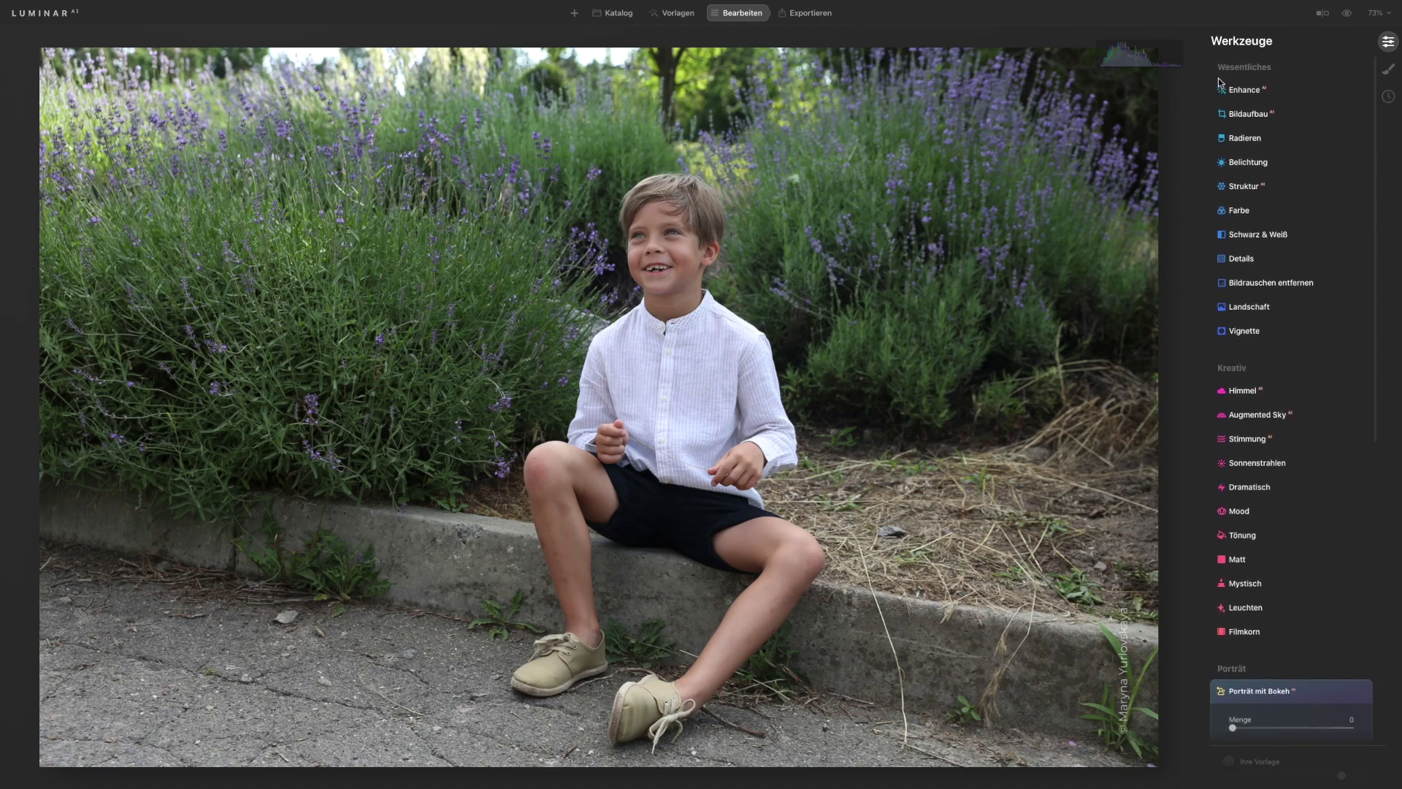
{"action": "left_click", "coordinate": [1244, 90]}
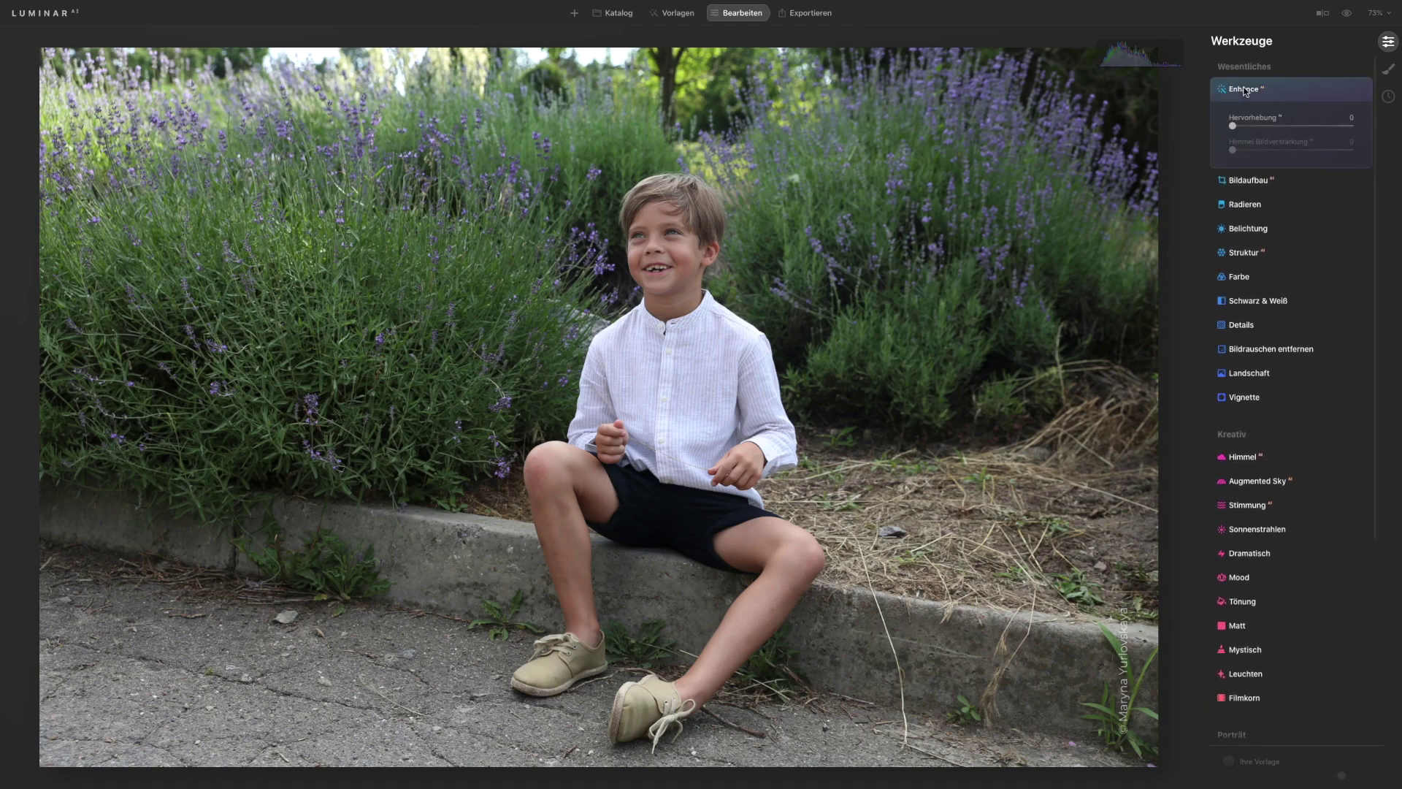
{"action": "left_click_drag", "start_coordinate": [1232, 127], "coordinate": [1295, 132]}
{"action": "scroll", "coordinate": [1282, 344], "scroll_direction": "down", "scroll_amount": 4}
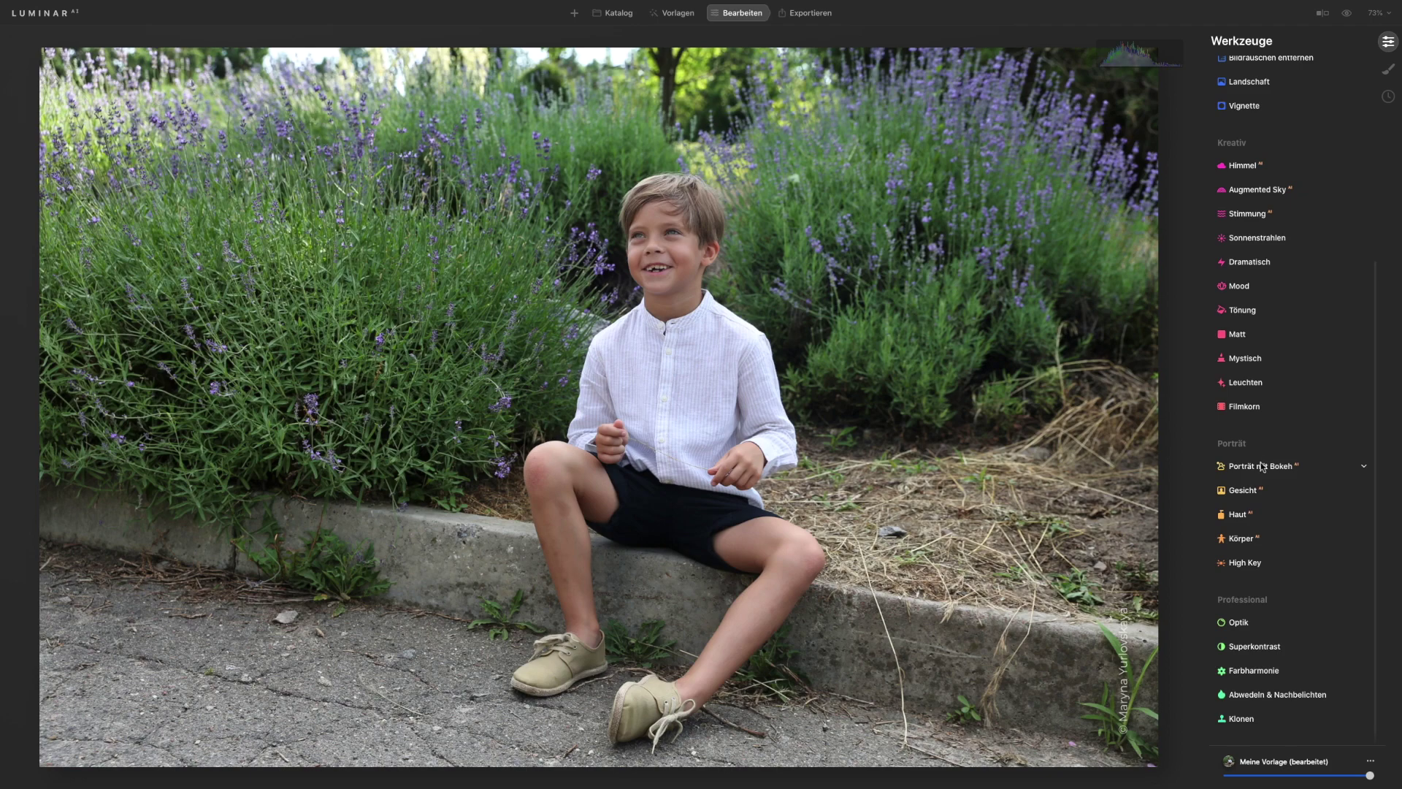
Step: Blur the background behind the boy with Porträt mit Bokeh at a Menge of 35
{"action": "left_click", "coordinate": [1262, 465]}
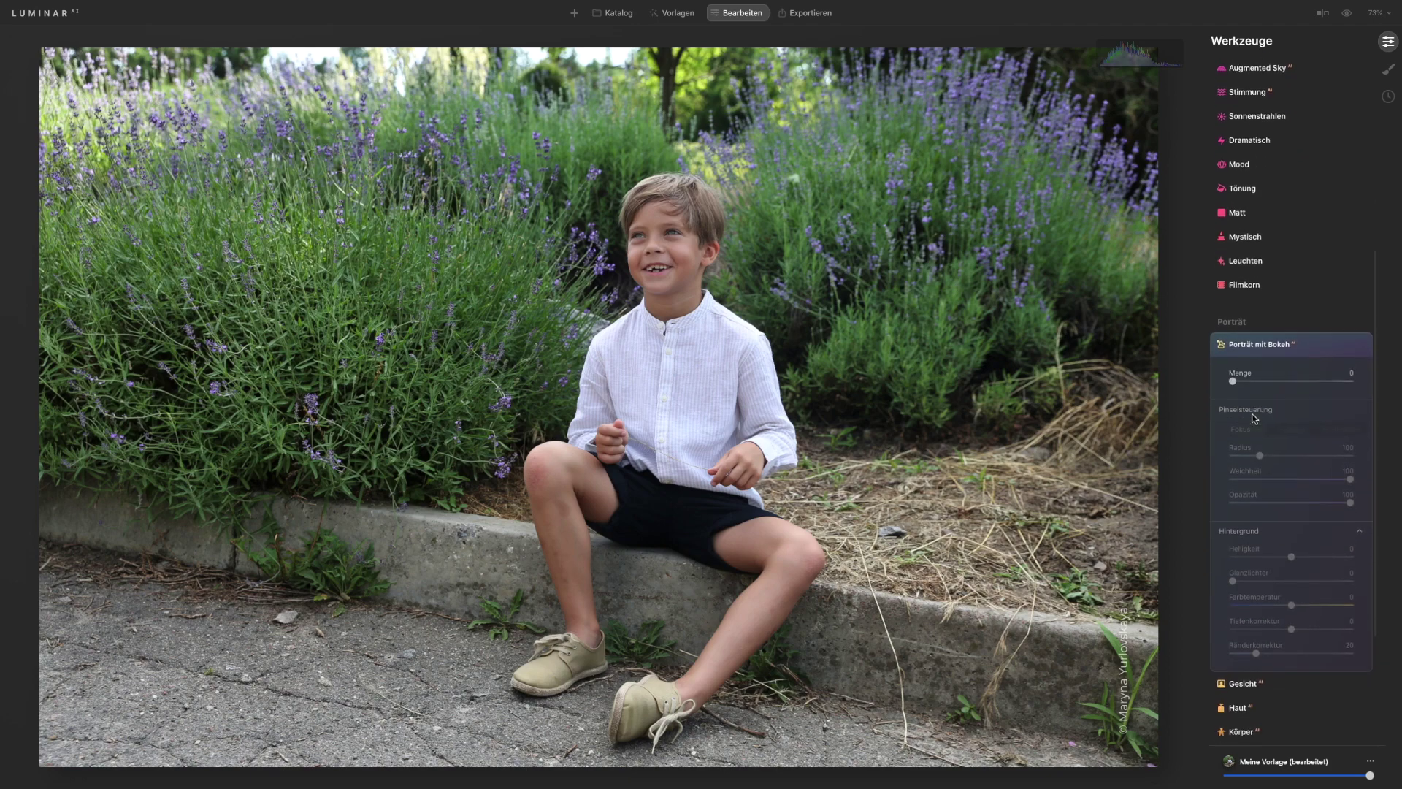
{"action": "scroll", "coordinate": [1263, 365], "scroll_direction": "down", "scroll_amount": 3}
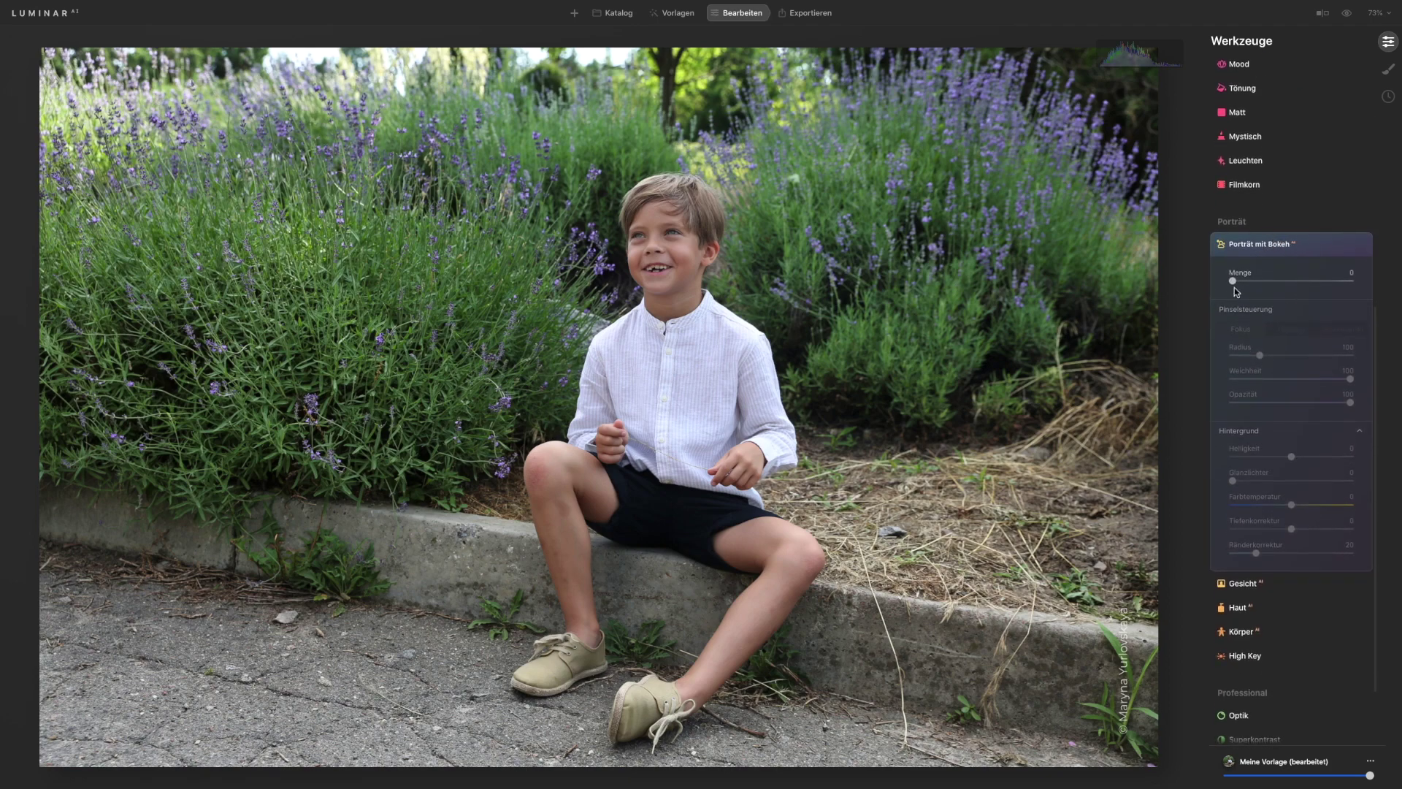
{"action": "left_click_drag", "start_coordinate": [1234, 281], "coordinate": [1277, 289]}
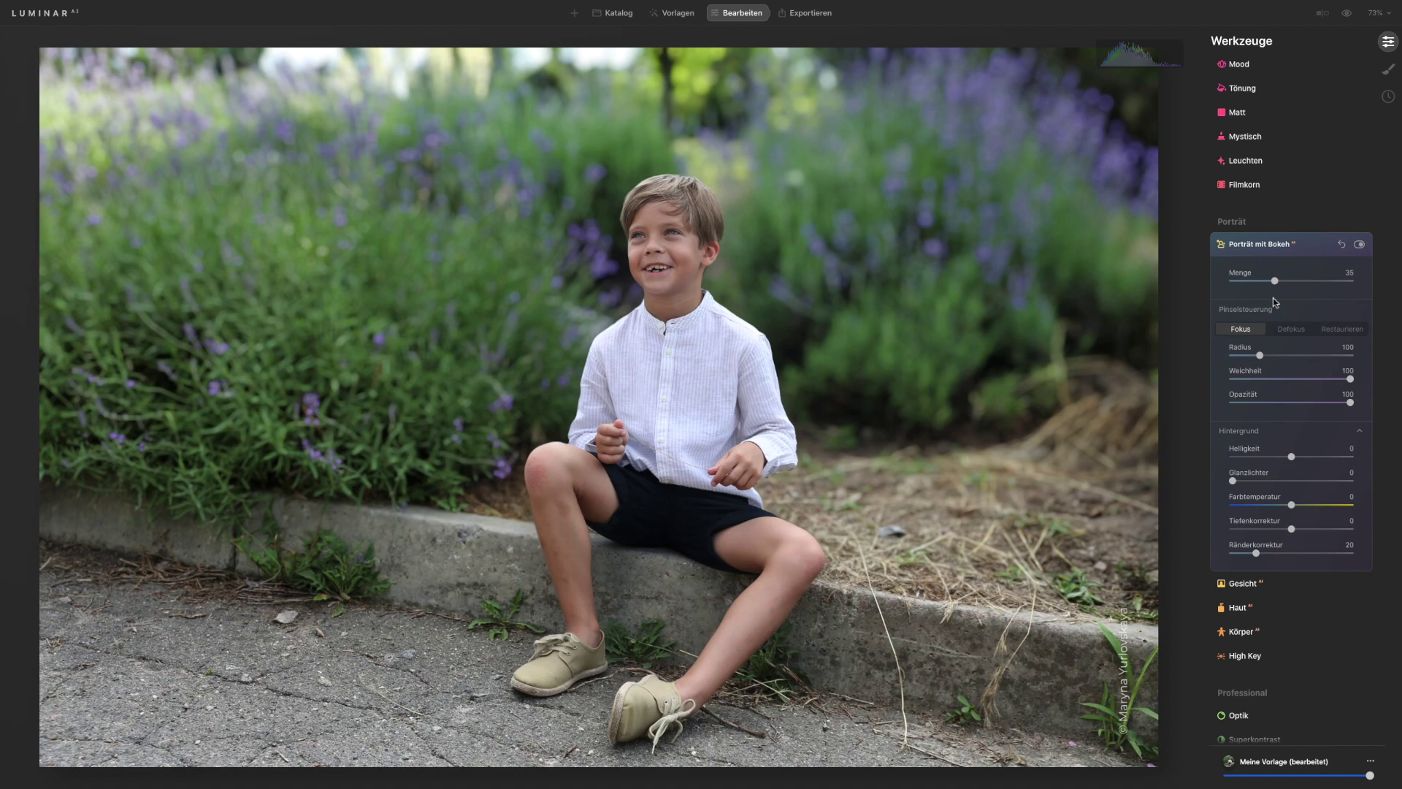
Step: Try out painting focus onto the curb beside the boy's shoe and remove it again with the Defokus brush
{"action": "left_click", "coordinate": [1272, 302]}
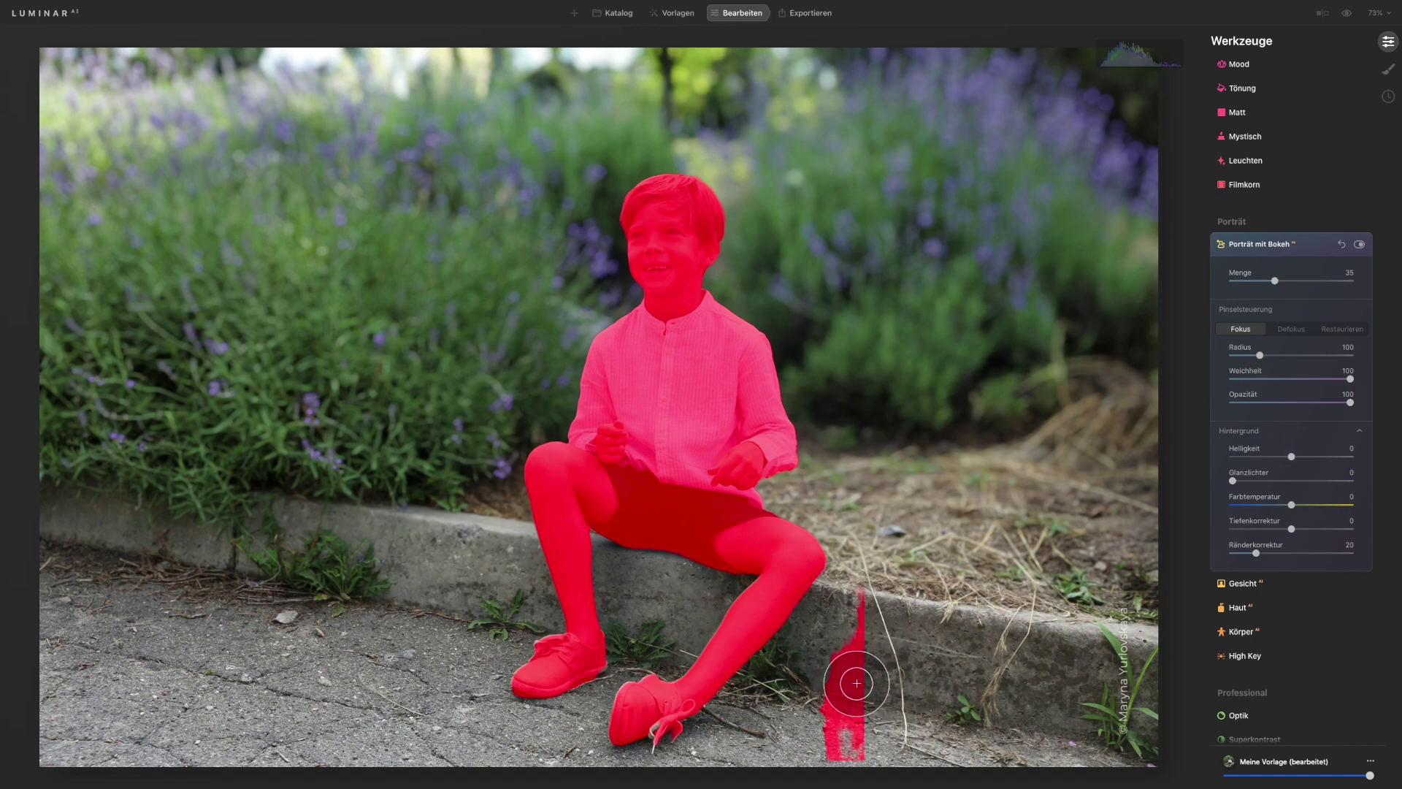
{"action": "left_click_drag", "start_coordinate": [840, 720], "coordinate": [867, 619]}
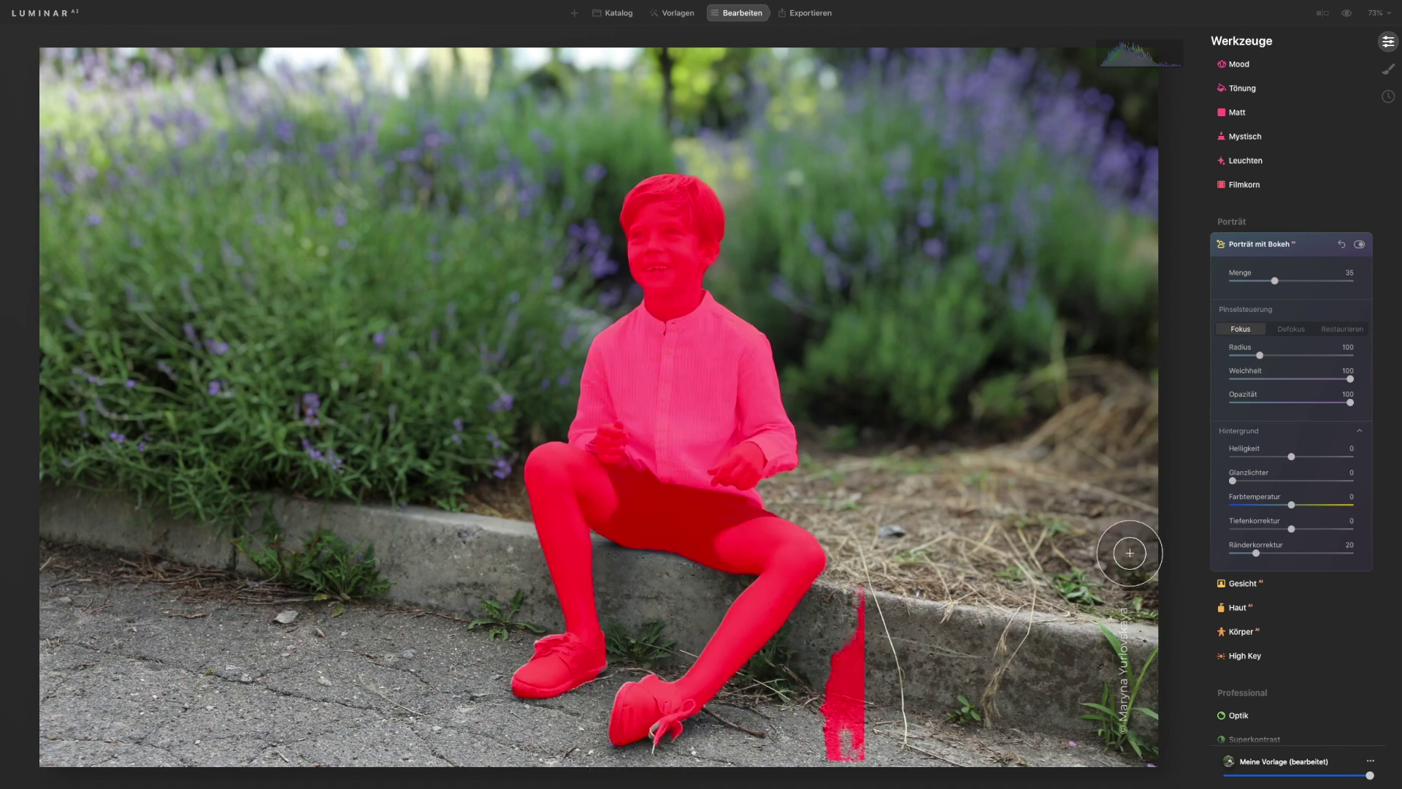
{"action": "left_click", "coordinate": [1292, 329]}
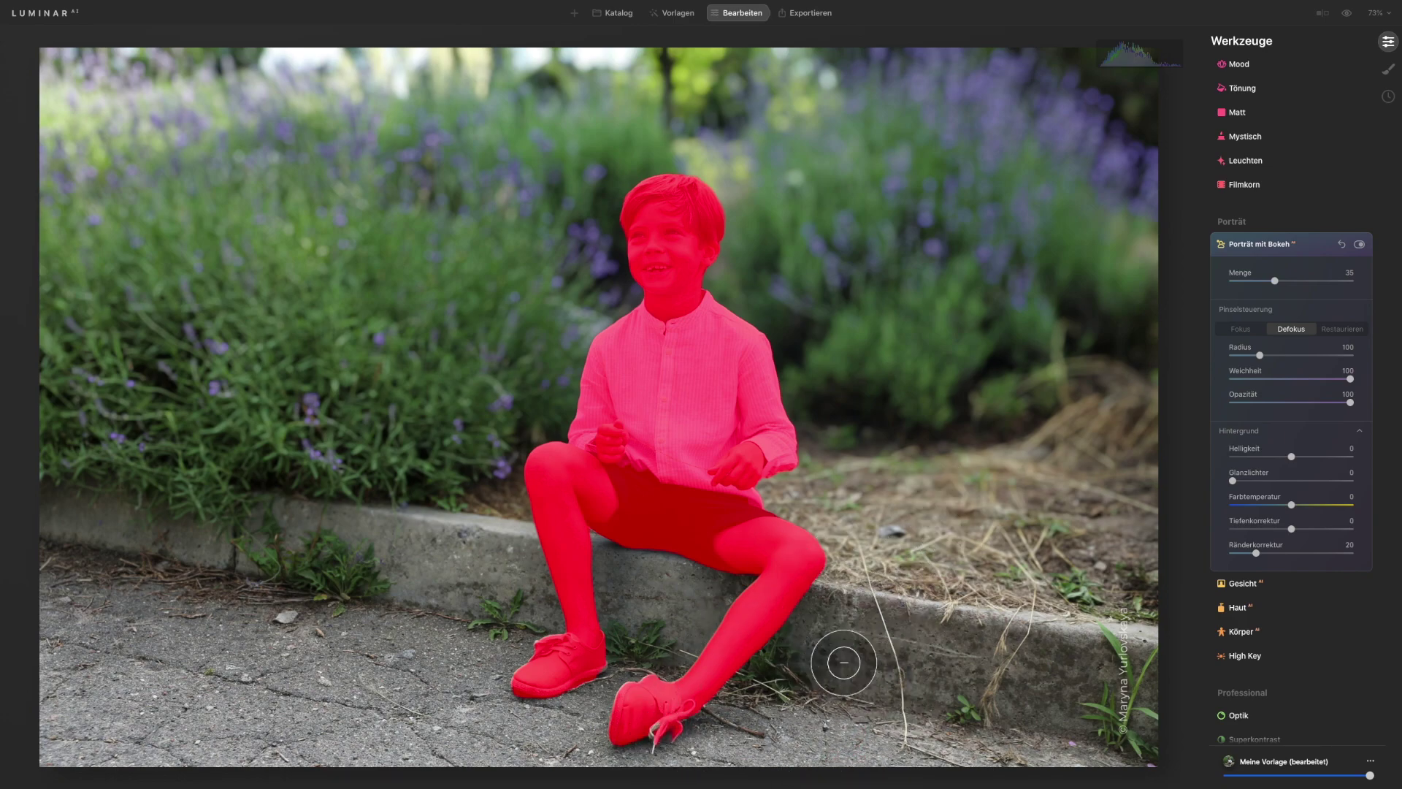
Step: Set the brush to Radius 25 and Weichheit 25 and touch up the focus mask around the boy's shoelaces
{"action": "double_click", "coordinate": [1349, 378]}
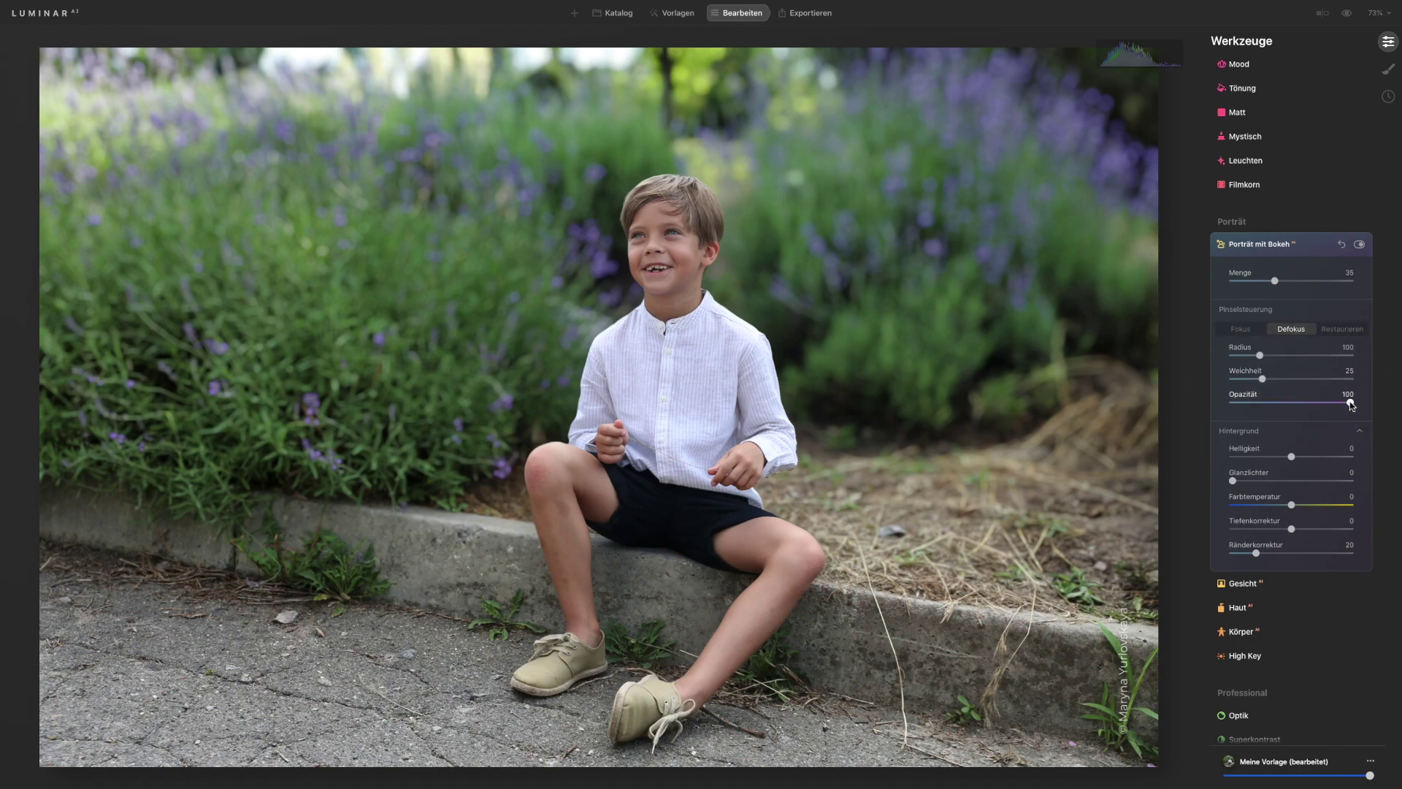
{"action": "left_click_drag", "start_coordinate": [1258, 356], "coordinate": [1233, 363]}
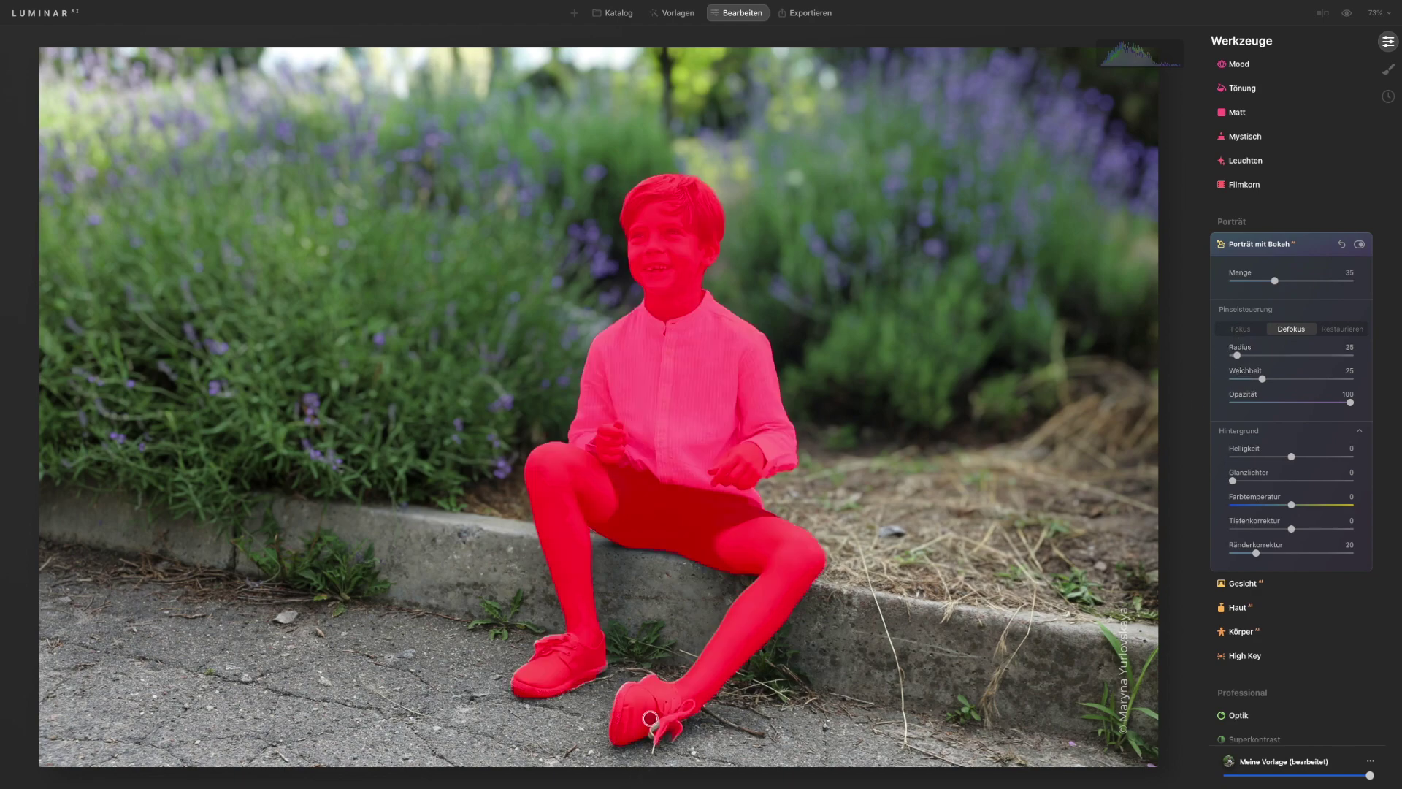
{"action": "left_click", "coordinate": [1241, 329]}
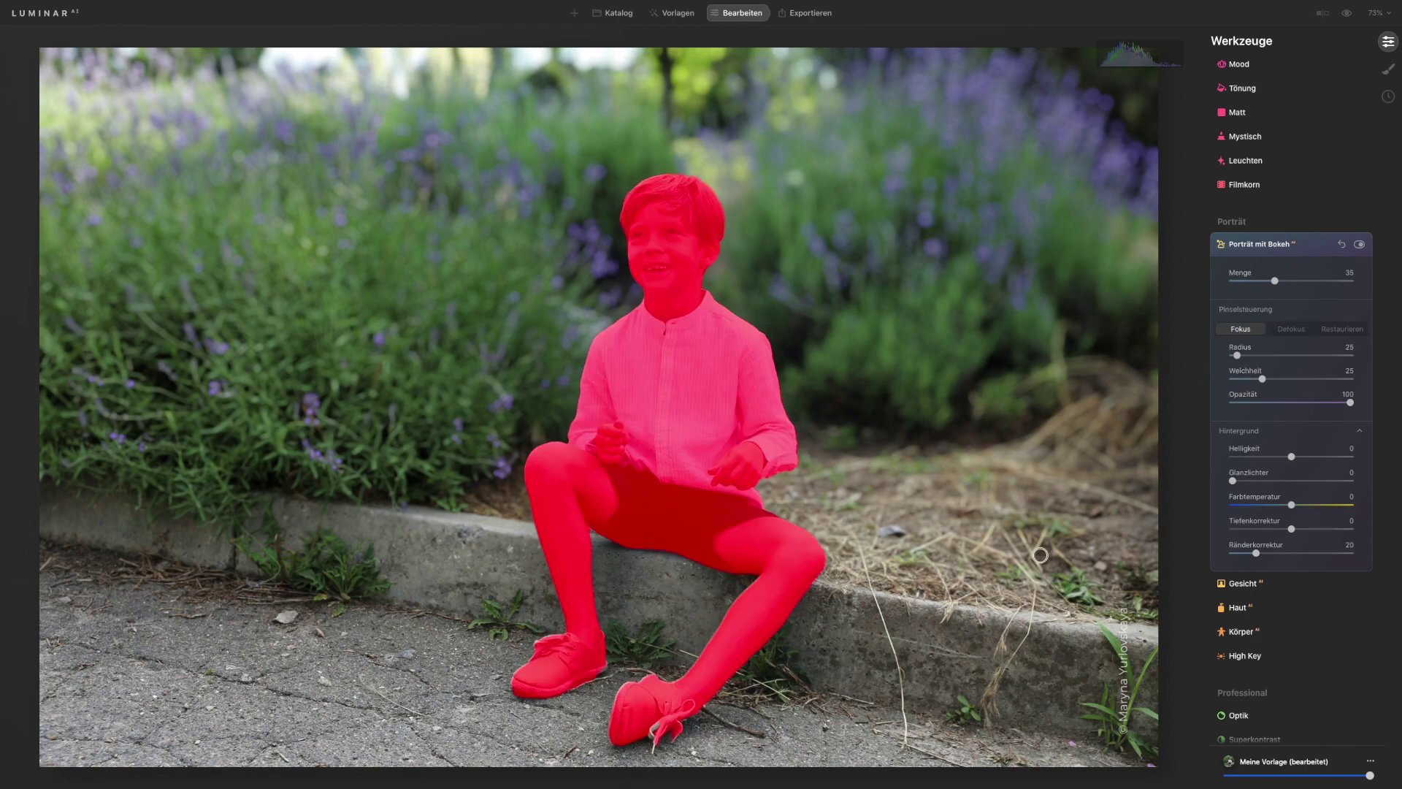
{"action": "mouse_move", "coordinate": [657, 714]}
{"action": "left_mouse_down"}
{"action": "mouse_move", "coordinate": [654, 747]}
{"action": "mouse_move", "coordinate": [664, 679]}
{"action": "left_mouse_up"}
{"action": "key", "text": "alt"}
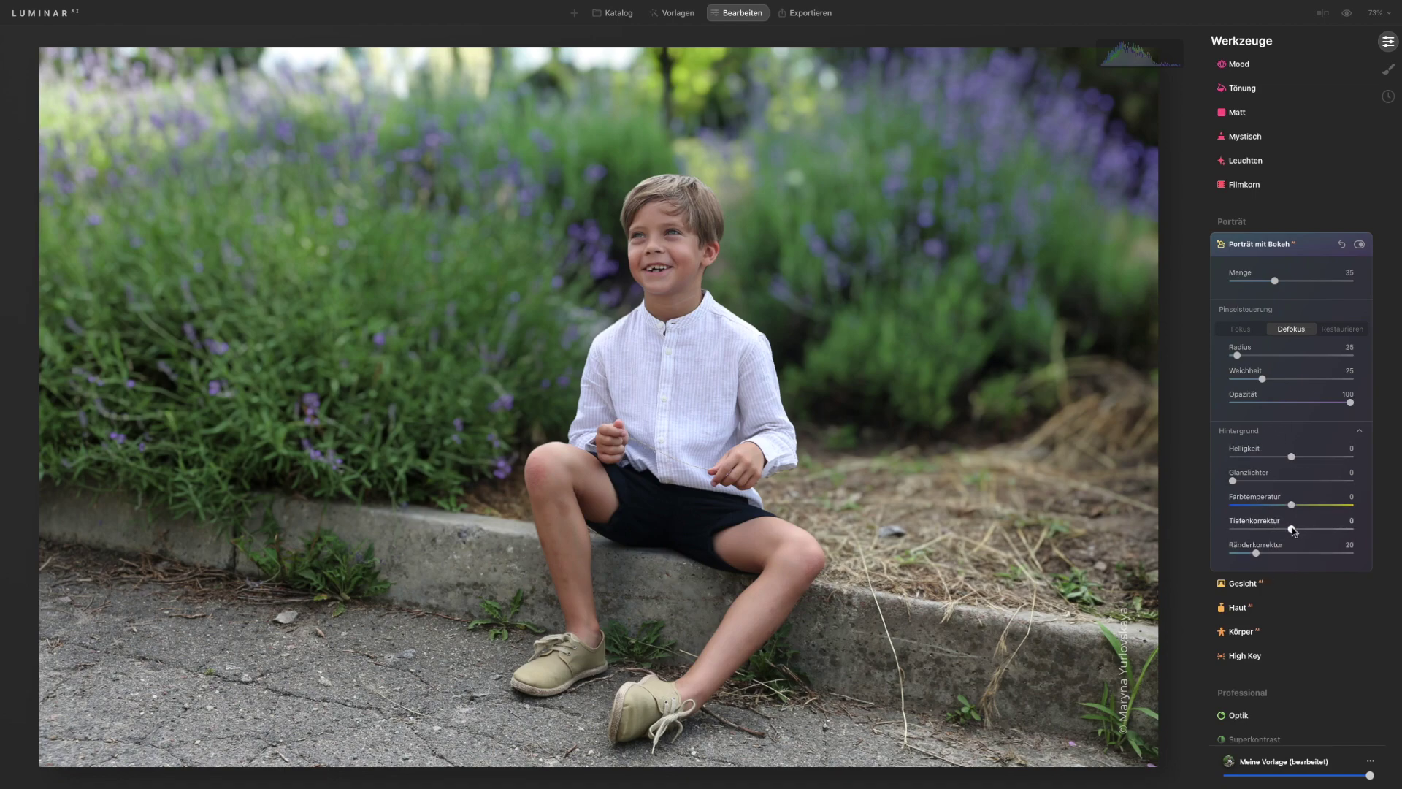
Step: Try out Tiefenkorrektur at -18 and 29 on the blurred background, settling on 15
{"action": "mouse_move", "coordinate": [355, 436]}
{"action": "left_click_drag", "start_coordinate": [1292, 529], "coordinate": [1280, 529]}
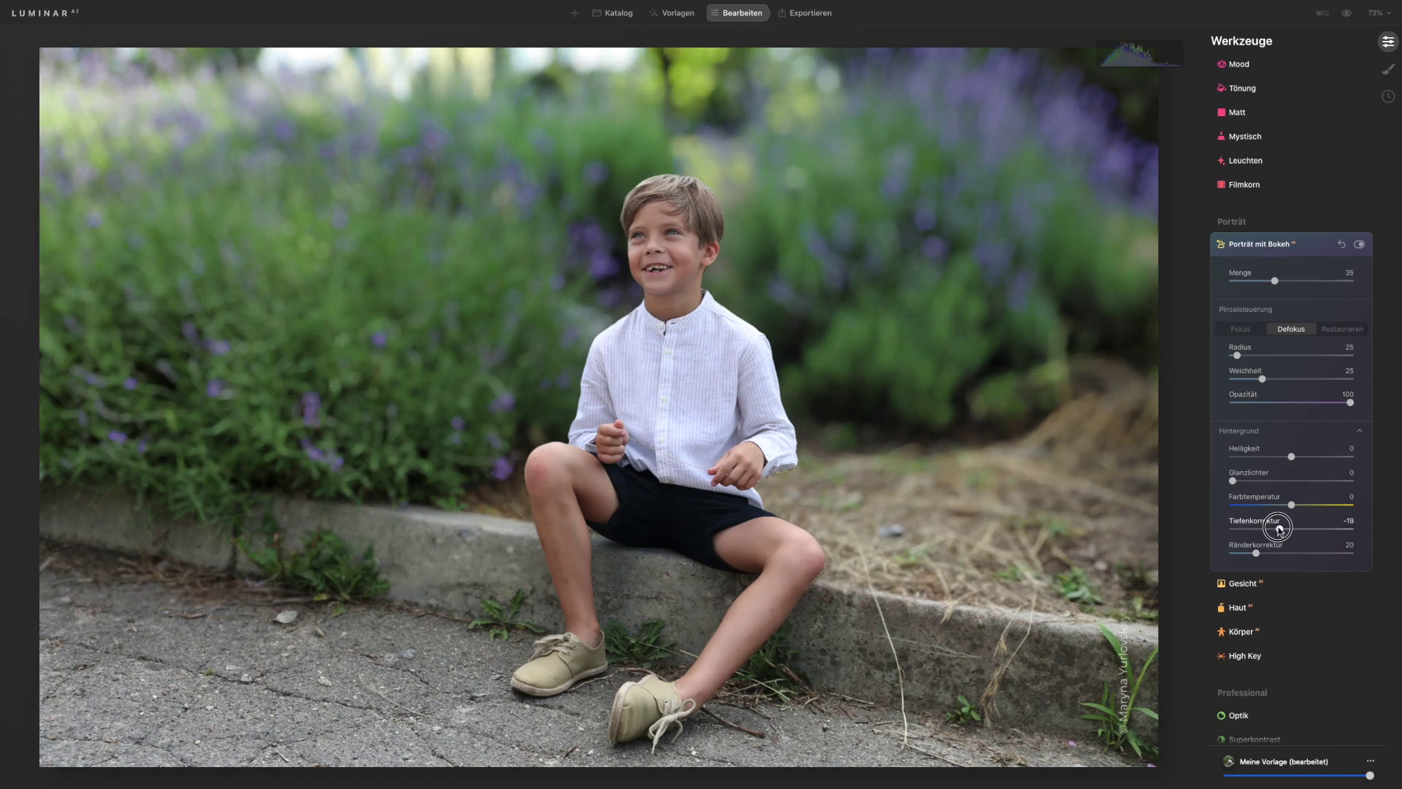
{"action": "left_click_drag", "start_coordinate": [1279, 529], "coordinate": [1309, 529]}
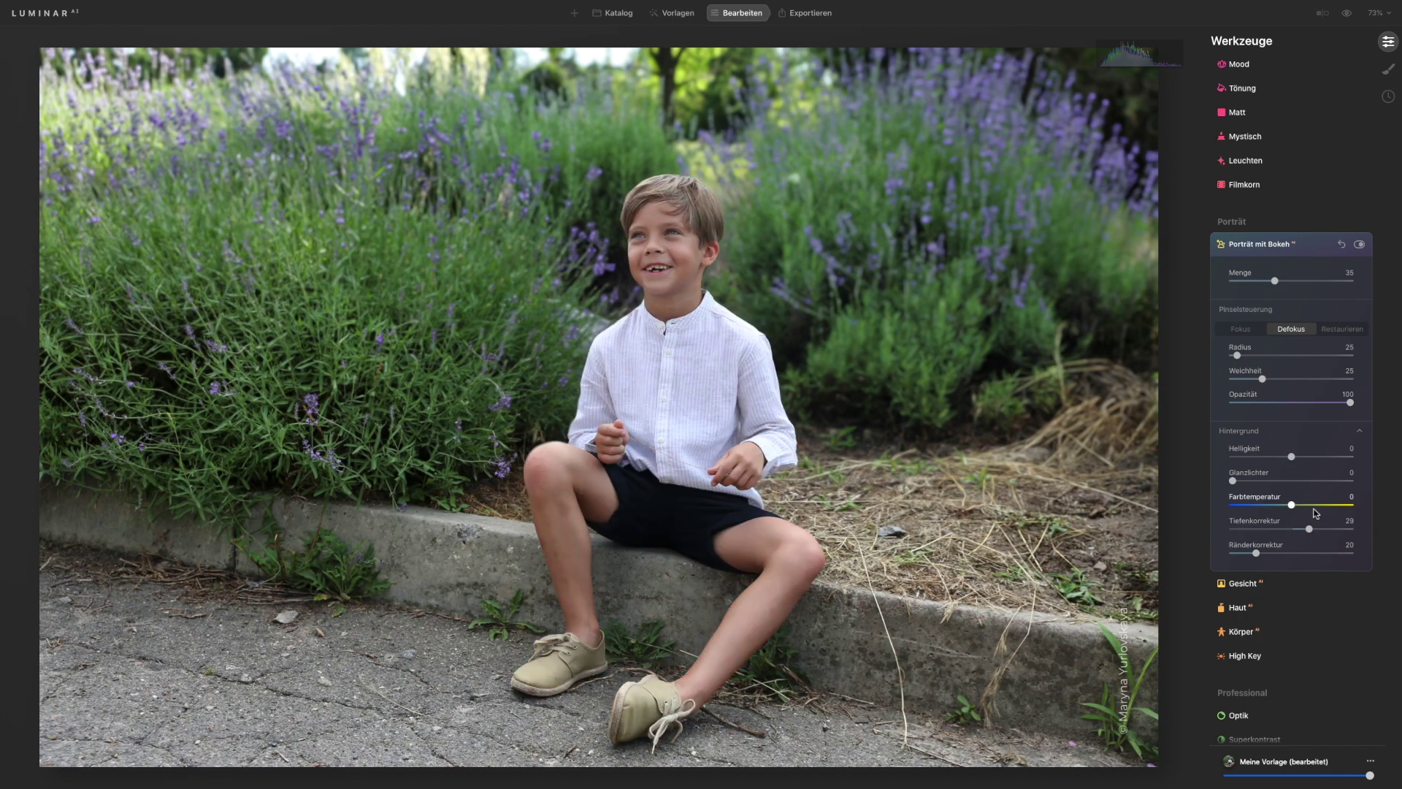
{"action": "left_click_drag", "start_coordinate": [1309, 528], "coordinate": [1301, 532]}
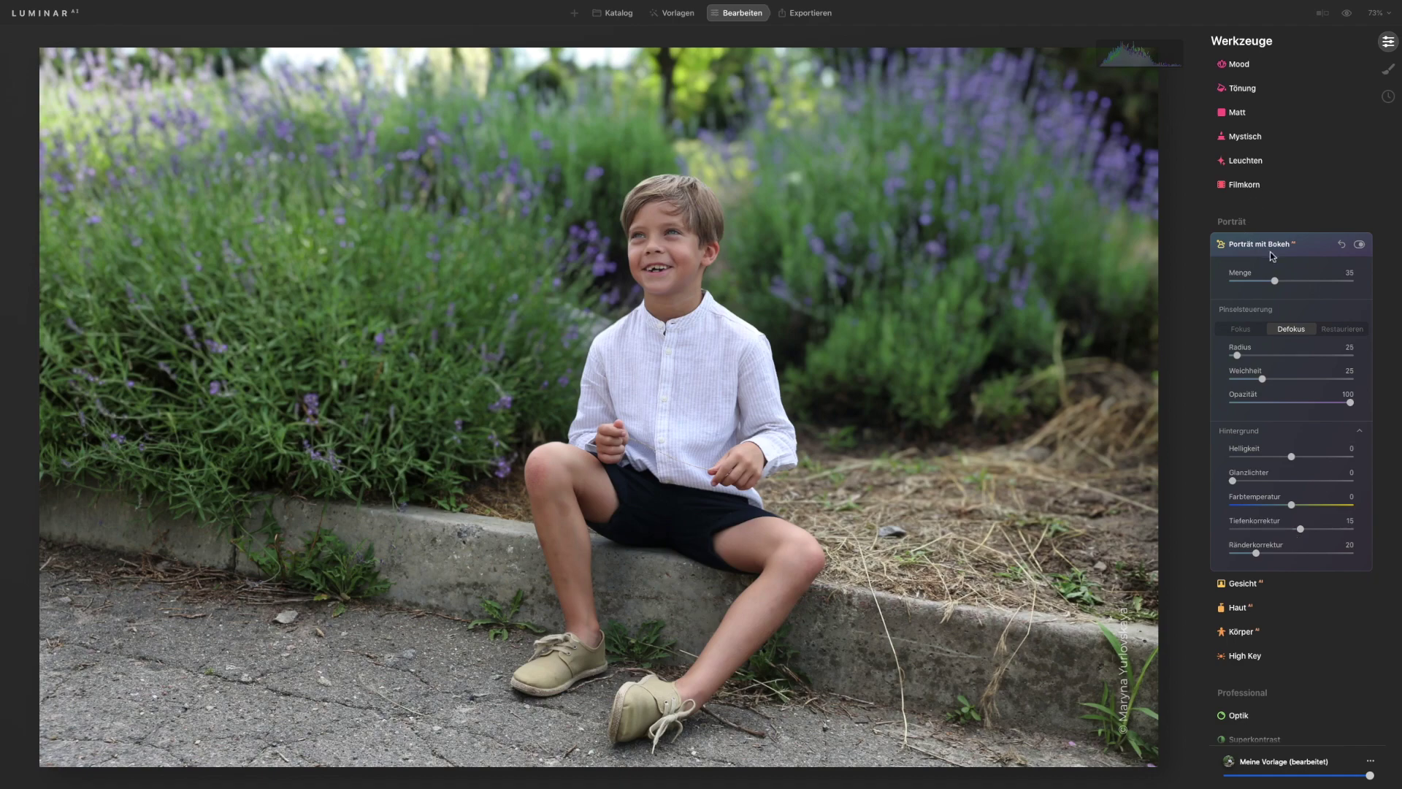
Step: Add a vignette with Menge -48, Größe 20, Rundheit 42 and Inn. Hell. 25
{"action": "scroll", "coordinate": [1269, 252], "scroll_direction": "up", "scroll_amount": 6}
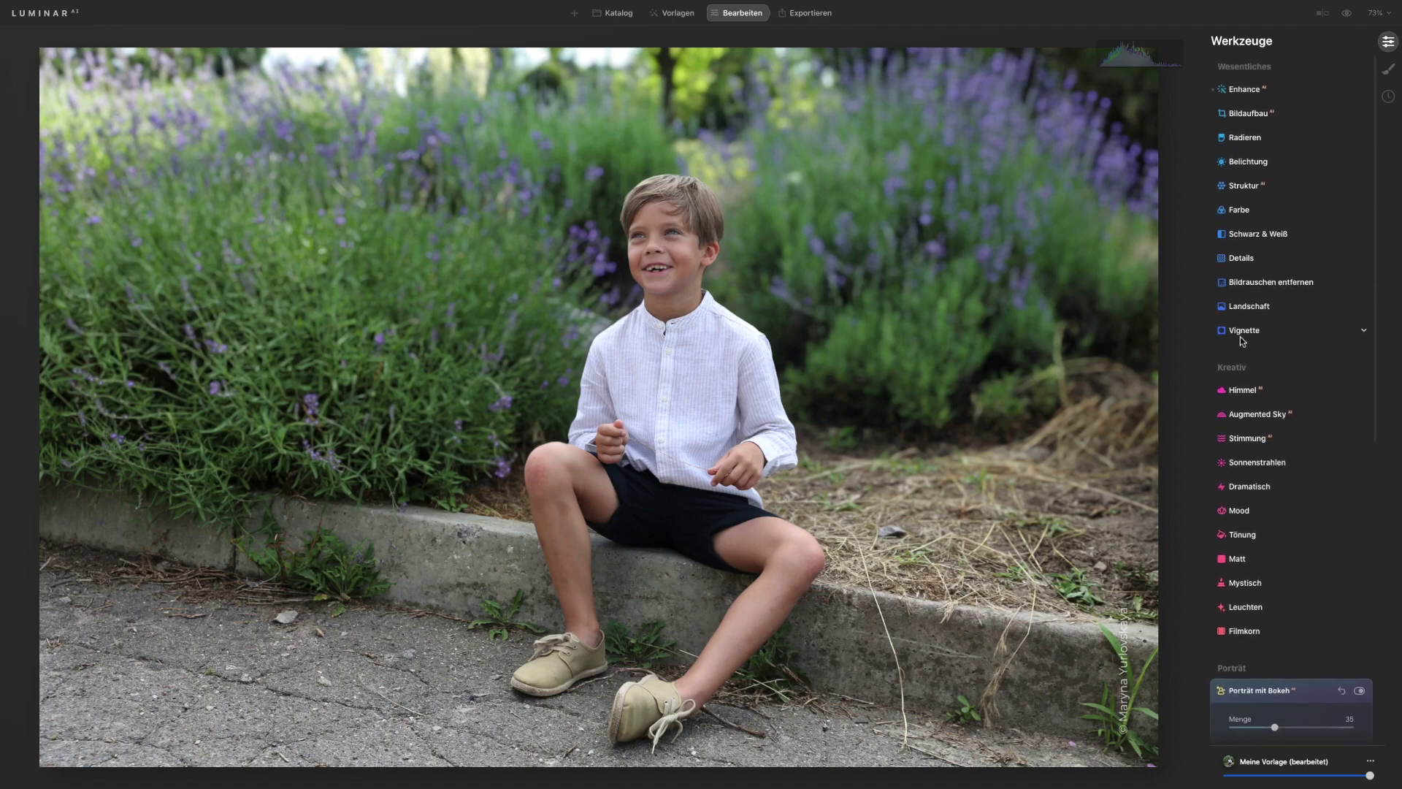
{"action": "left_click", "coordinate": [1245, 330]}
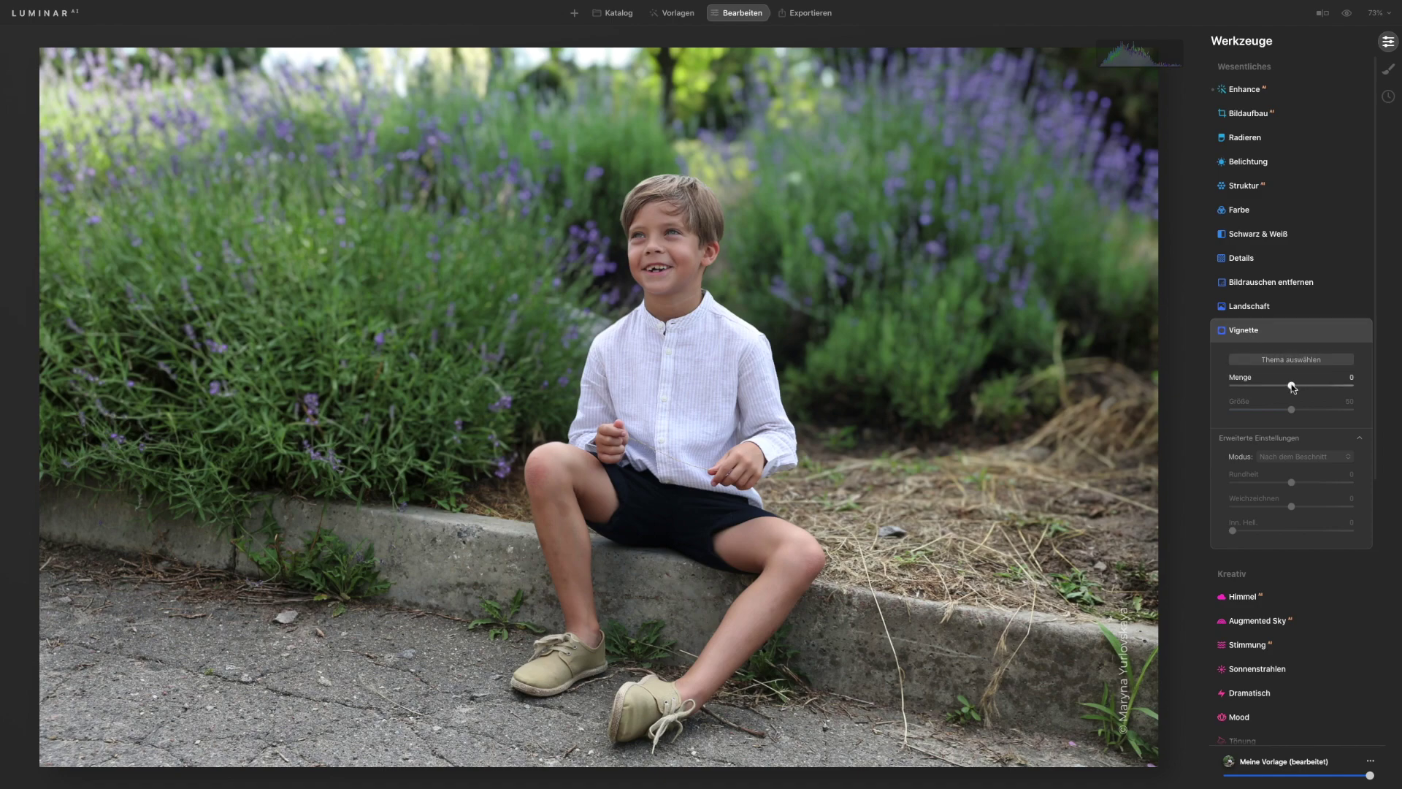
{"action": "left_click_drag", "start_coordinate": [1292, 387], "coordinate": [1257, 414]}
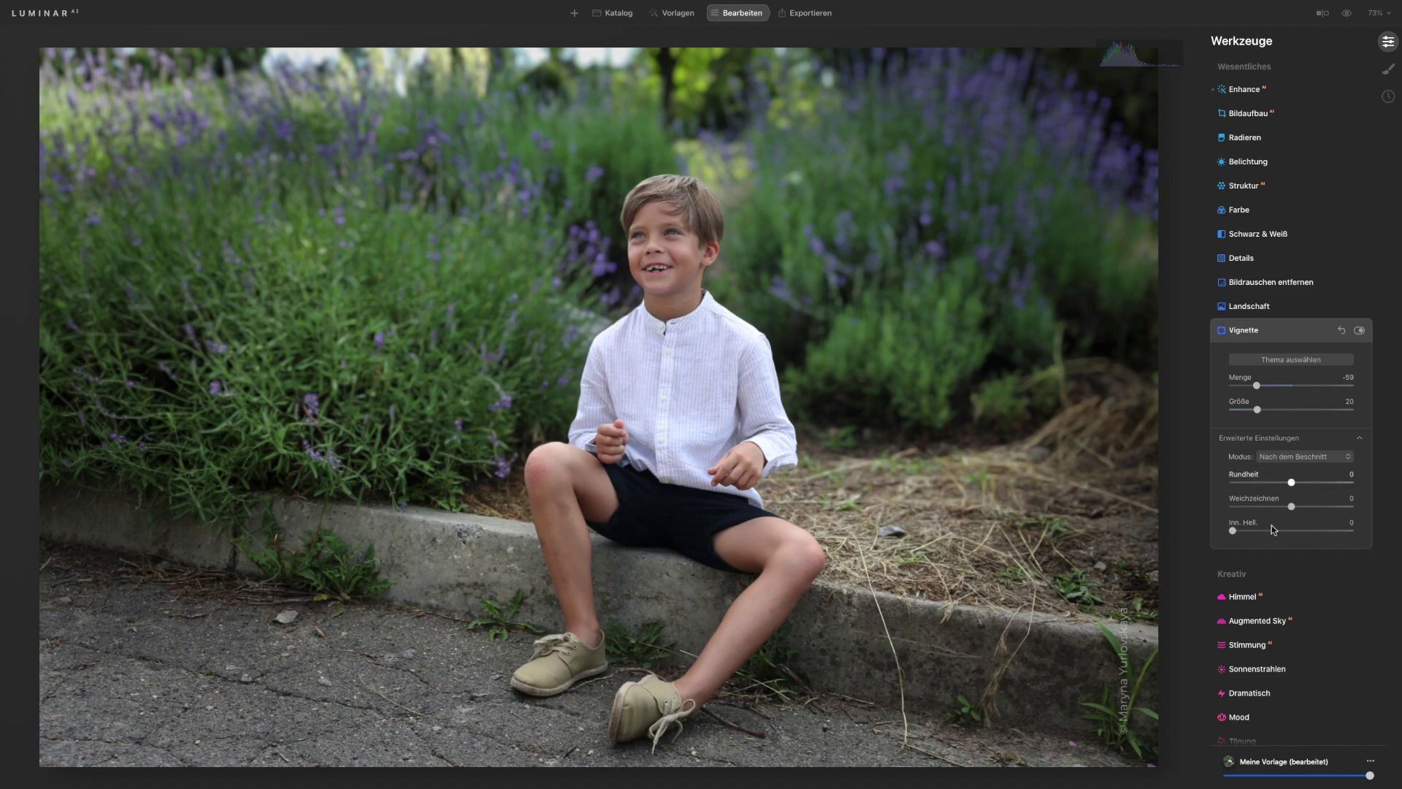
{"action": "mouse_move", "coordinate": [1291, 483]}
{"action": "left_mouse_down"}
{"action": "mouse_move", "coordinate": [1271, 482]}
{"action": "mouse_move", "coordinate": [1317, 482]}
{"action": "left_mouse_up"}
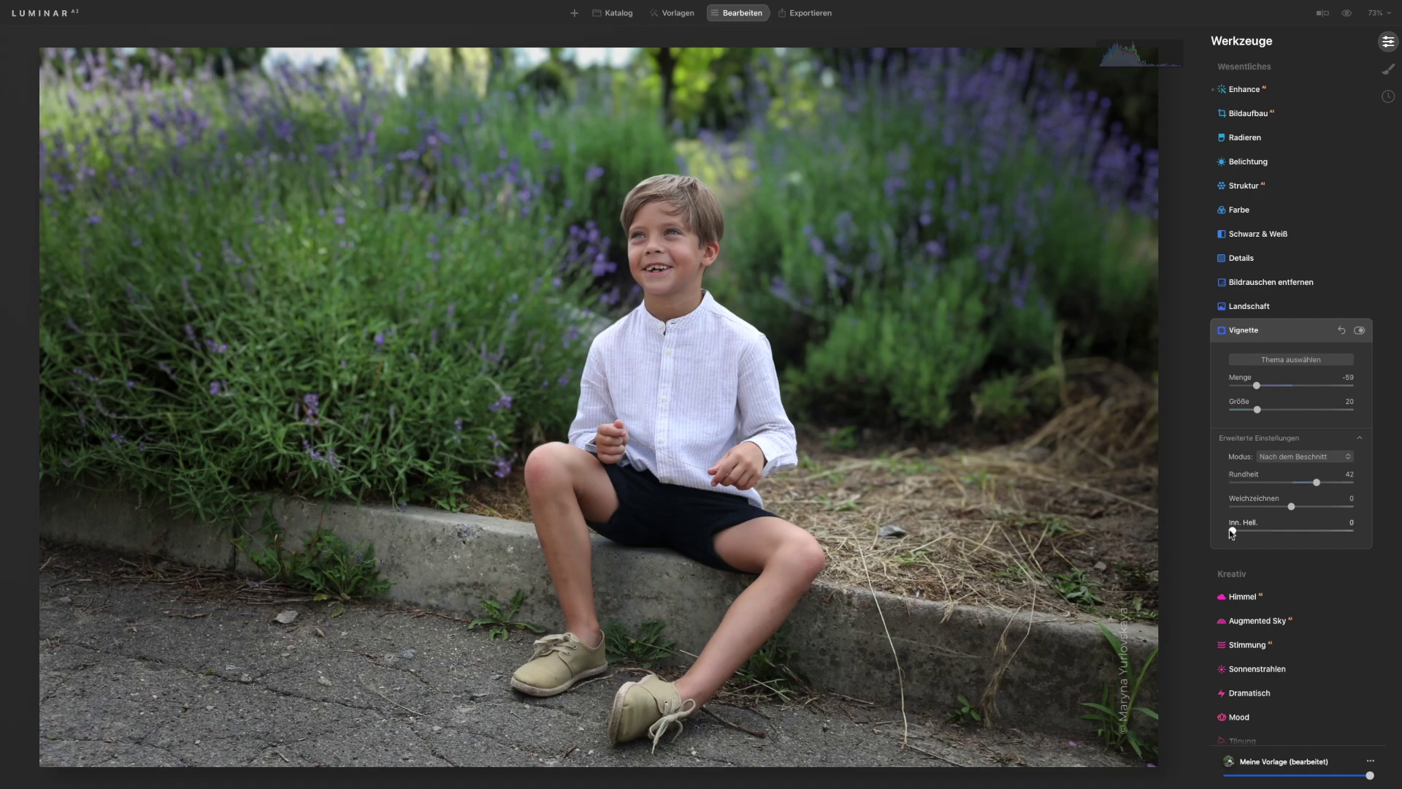
{"action": "left_click_drag", "start_coordinate": [1232, 531], "coordinate": [1261, 531]}
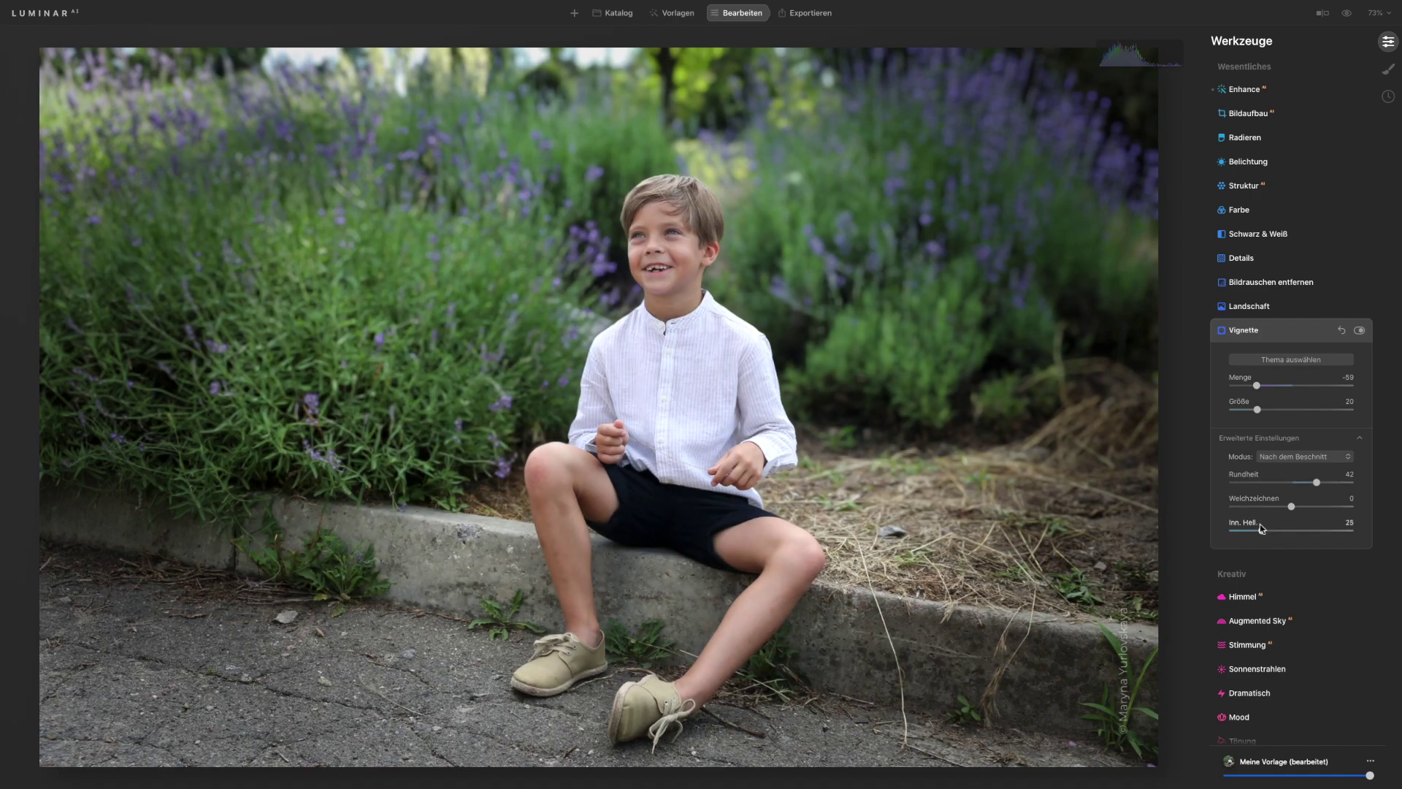
{"action": "left_click_drag", "start_coordinate": [1256, 385], "coordinate": [1263, 386]}
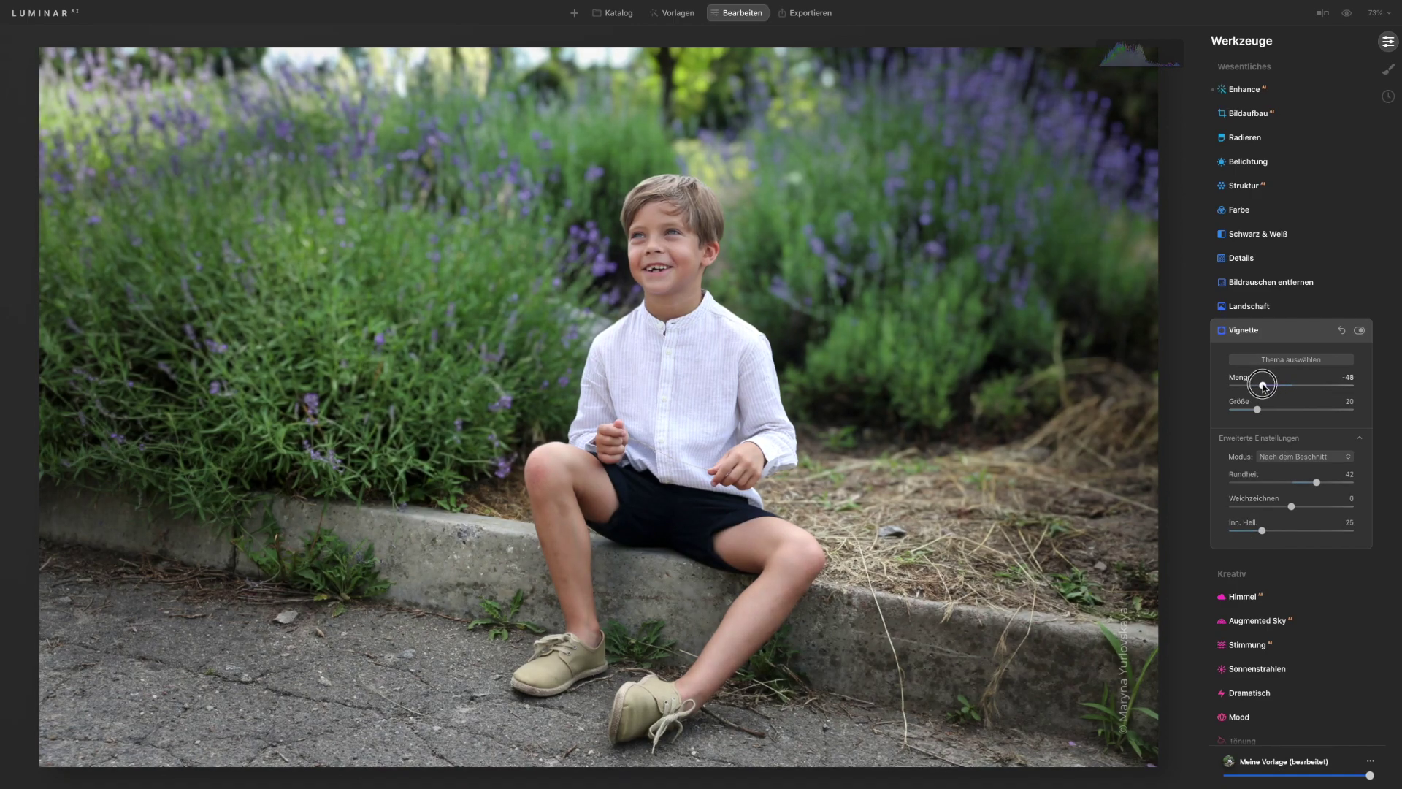
{"action": "left_click", "coordinate": [1249, 330]}
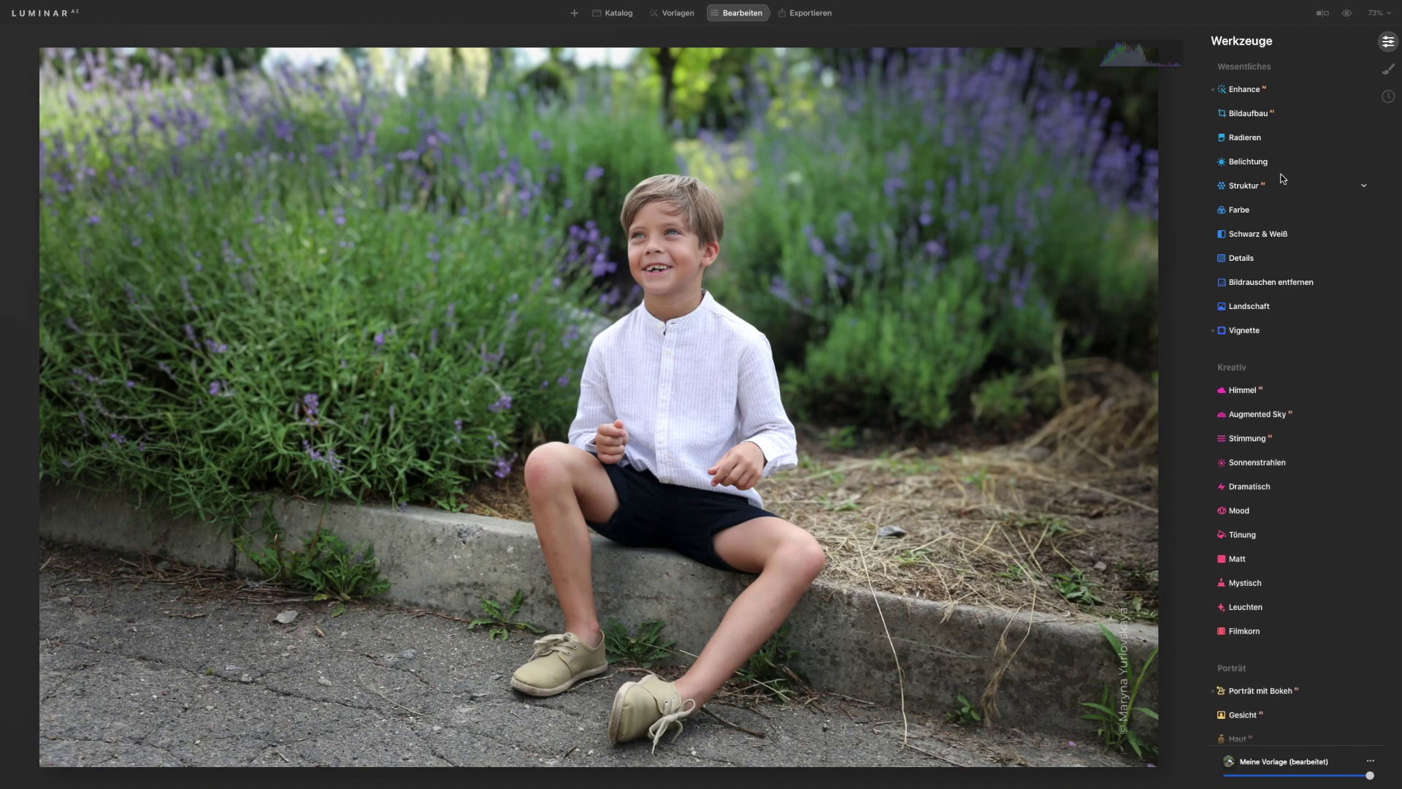
Step: Compare the photo of the boy before and after the edits several times
{"action": "left_click", "coordinate": [1347, 14]}
{"action": "left_click", "coordinate": [1348, 14]}
{"action": "left_click", "coordinate": [1348, 14]}
{"action": "left_click", "coordinate": [1347, 14]}
{"action": "scroll", "coordinate": [1331, 586], "scroll_direction": "down", "scroll_amount": 5}
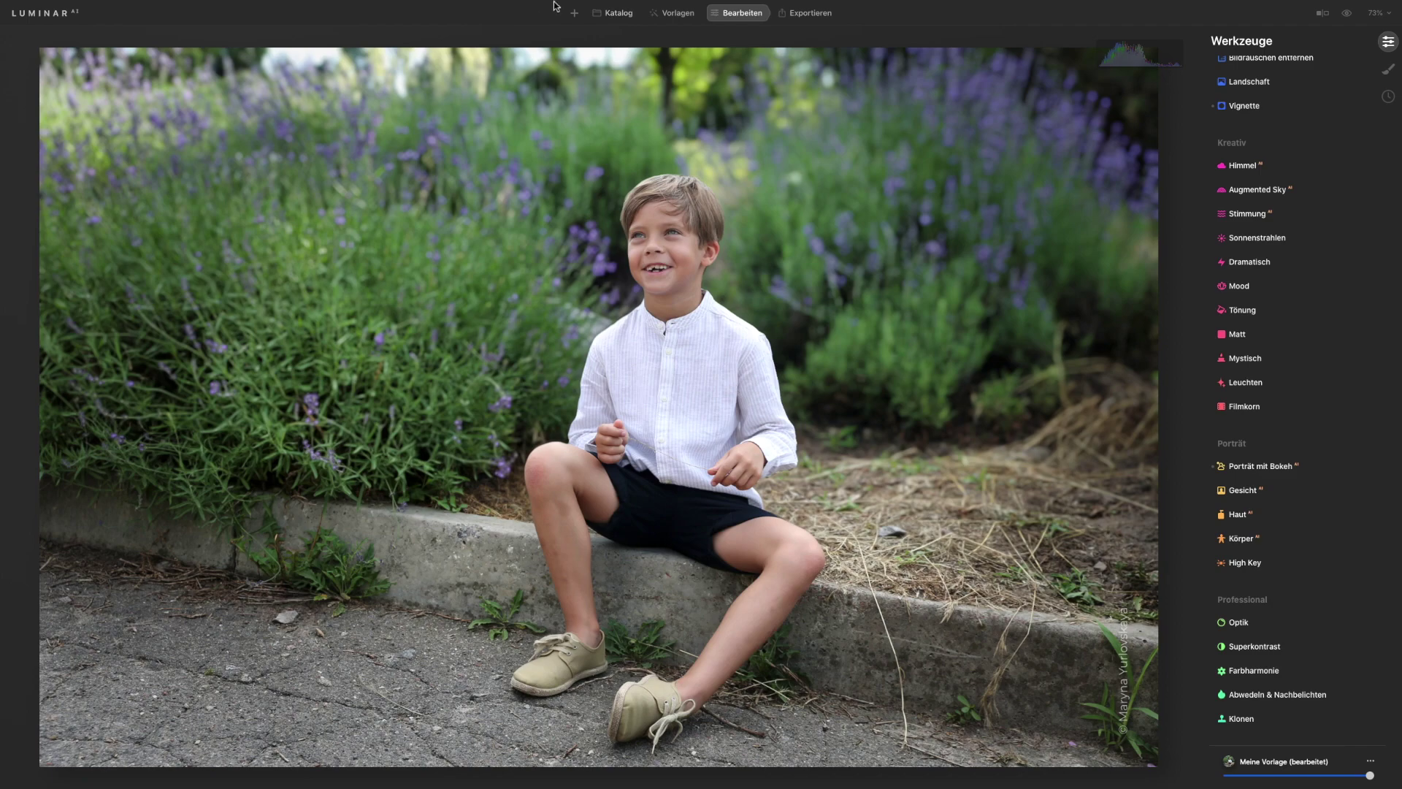
Step: Return to the catalog and open the lighthouse photo for editing
{"action": "left_click", "coordinate": [617, 15]}
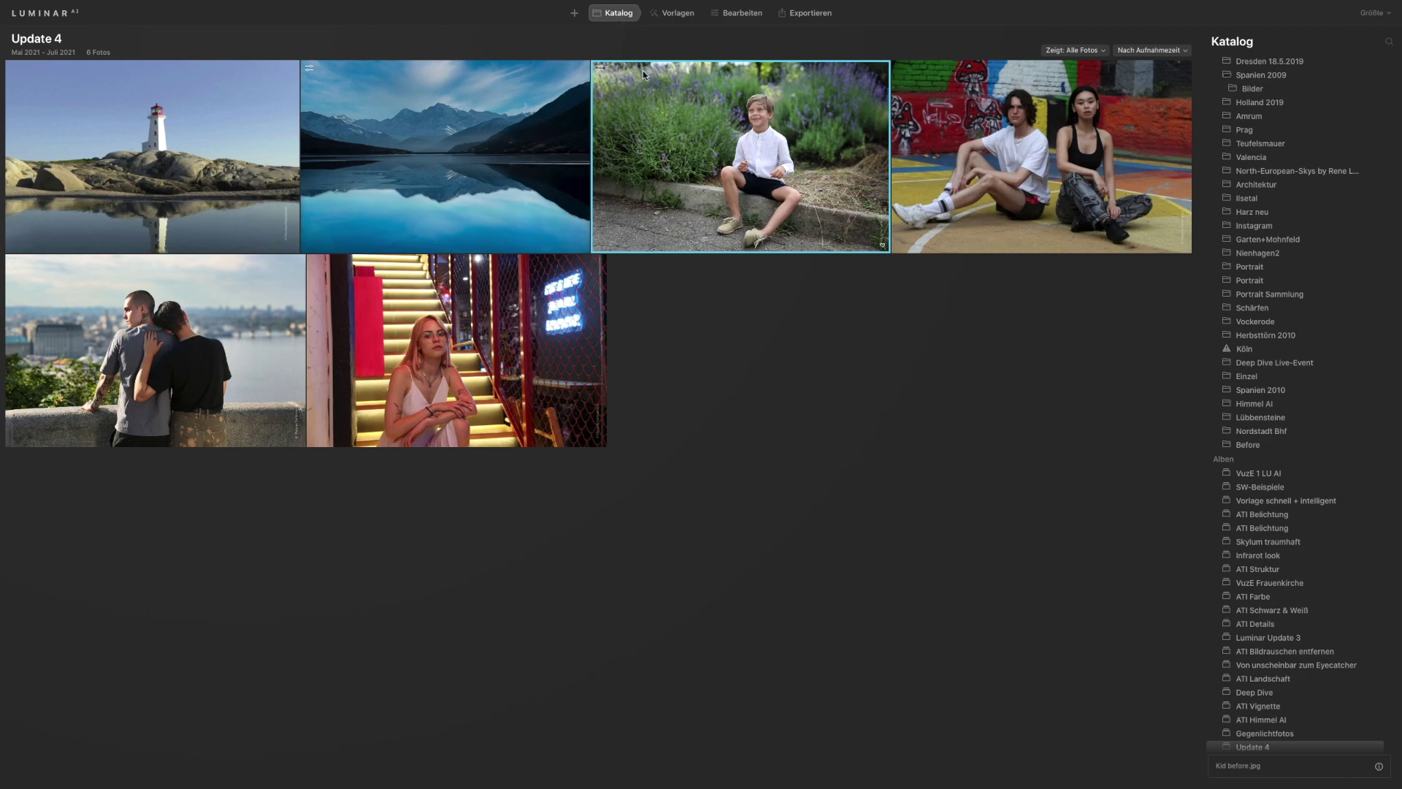
{"action": "double_click", "coordinate": [164, 150]}
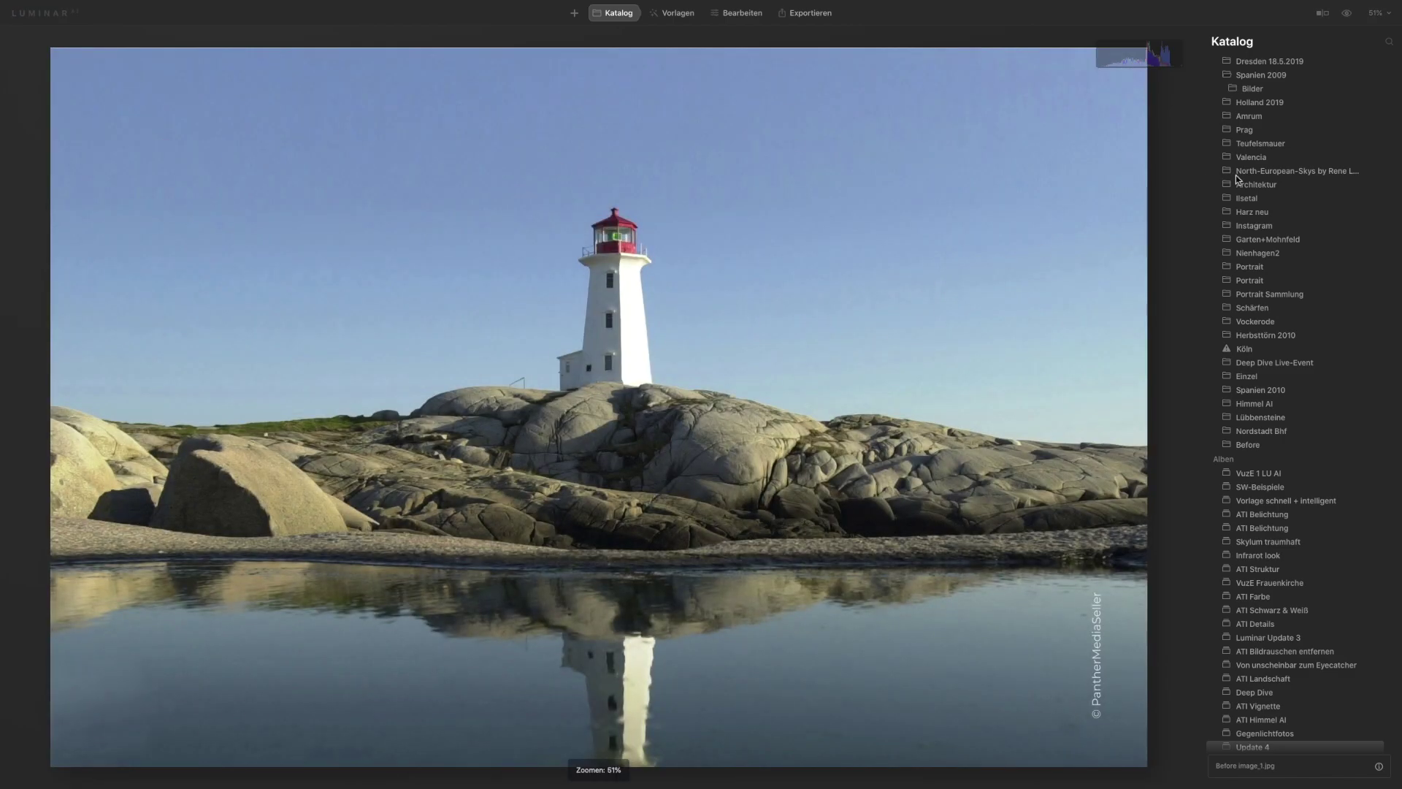
{"action": "scroll", "coordinate": [1235, 174], "scroll_direction": "up", "scroll_amount": 5}
{"action": "left_click", "coordinate": [742, 12]}
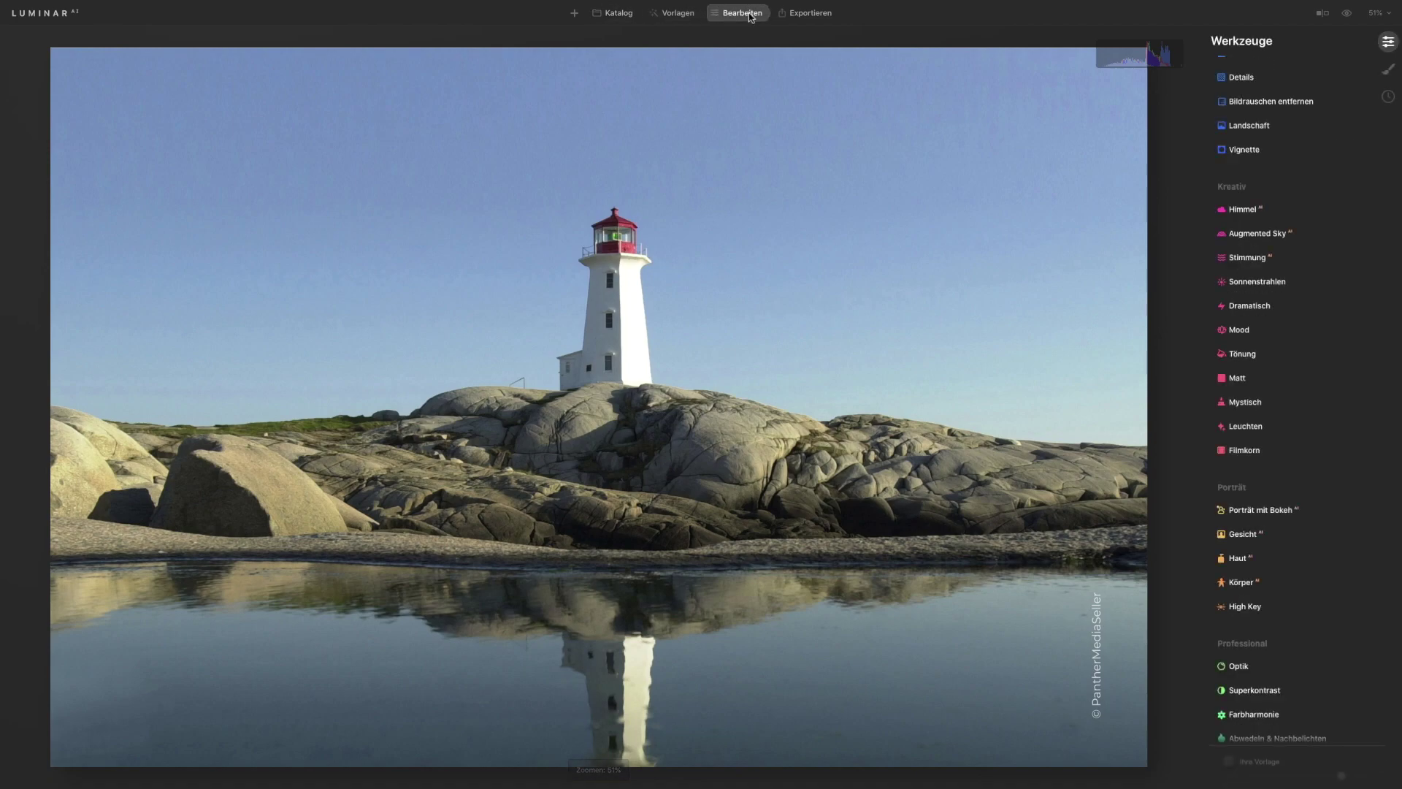
{"action": "scroll", "coordinate": [1284, 218], "scroll_direction": "up", "scroll_amount": 5}
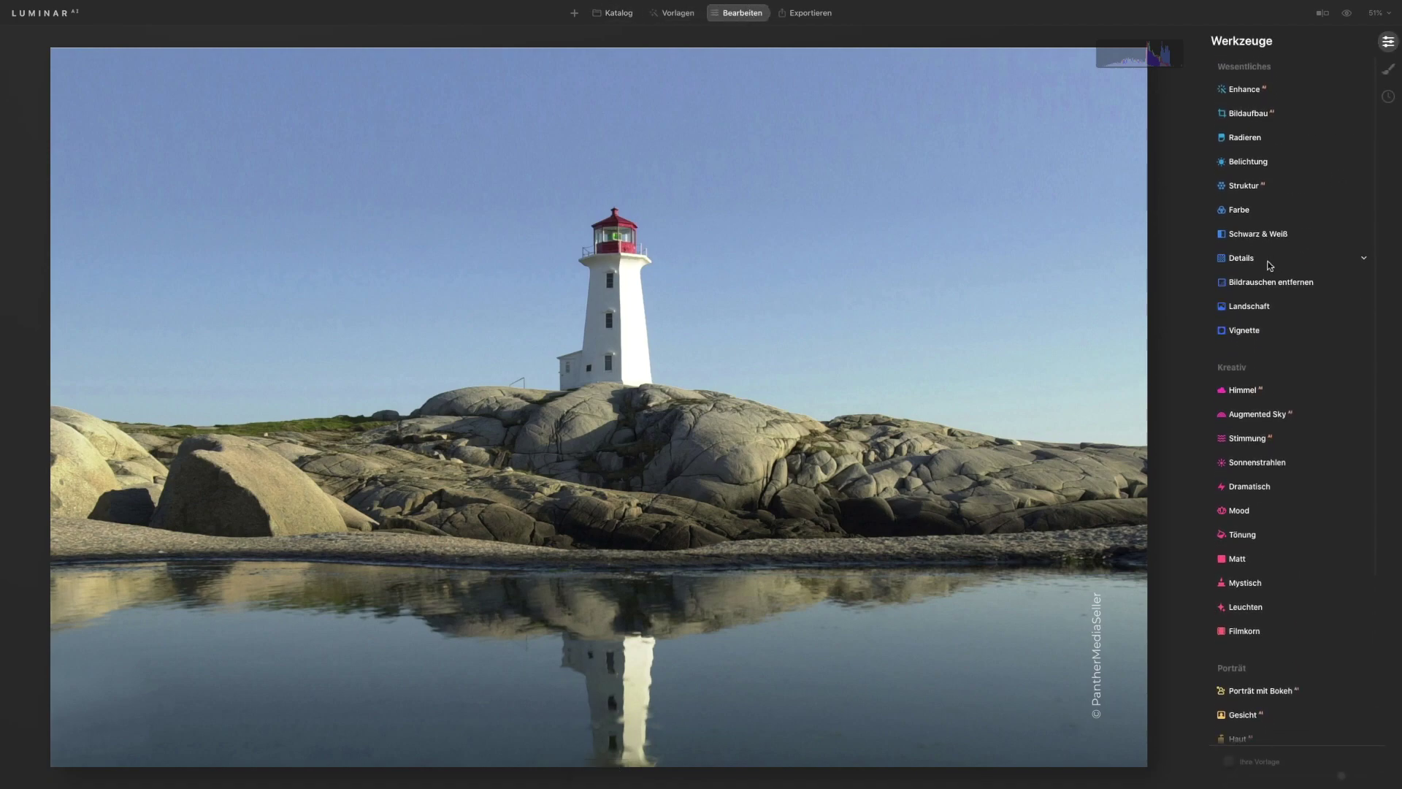
Step: Replace the sky in the lighthouse photo with Blue Sky 3 using the Himmel tool
{"action": "left_click", "coordinate": [1243, 391]}
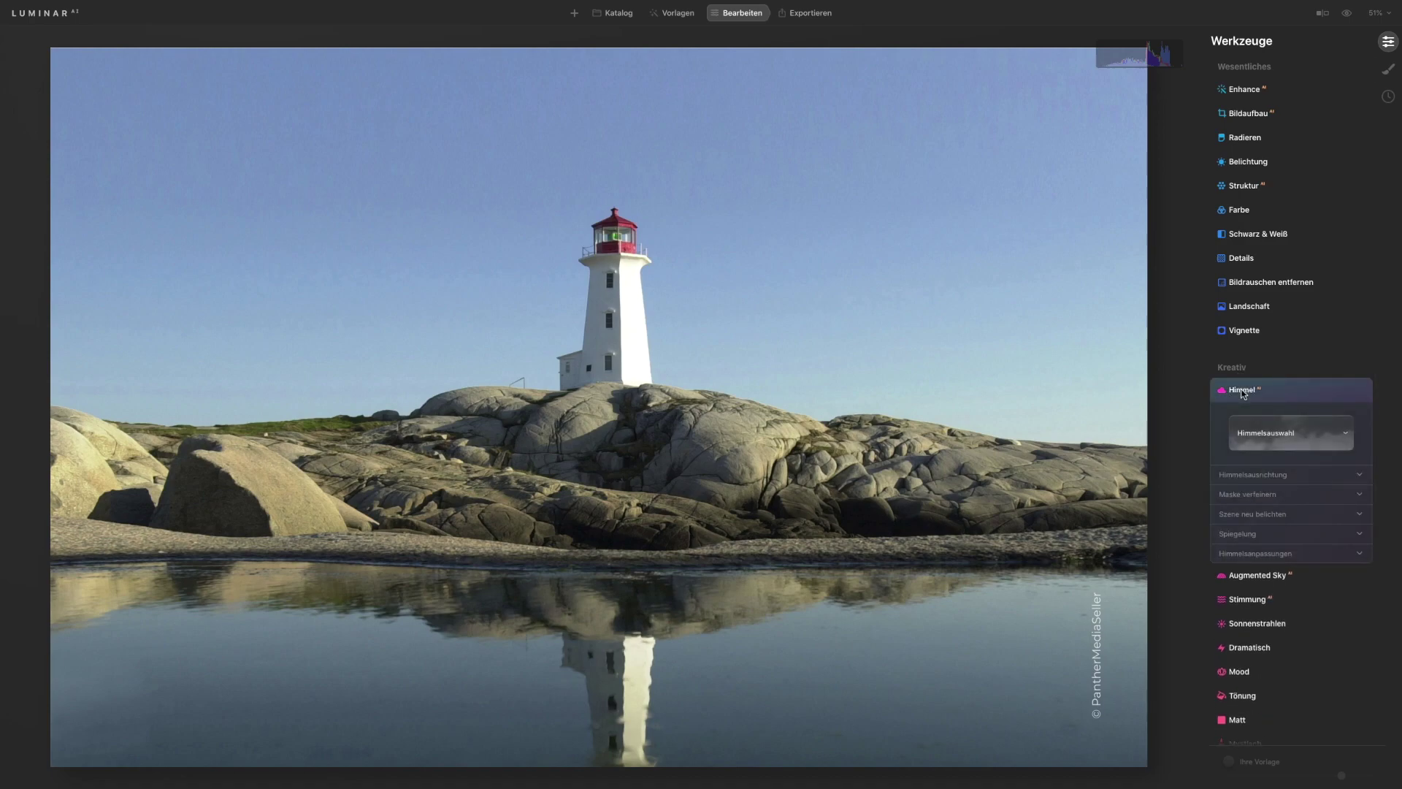
{"action": "left_click", "coordinate": [1279, 437]}
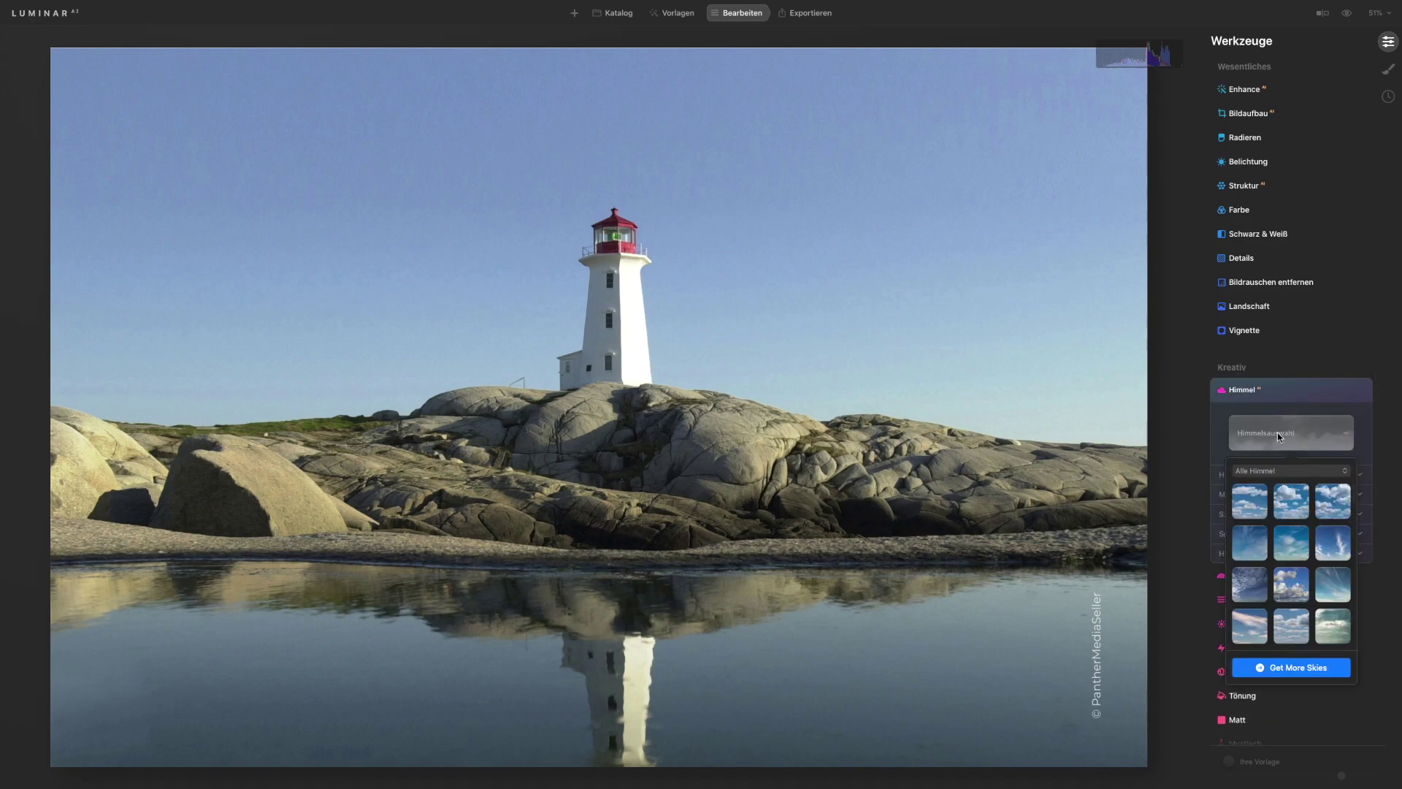
{"action": "left_click", "coordinate": [1334, 501]}
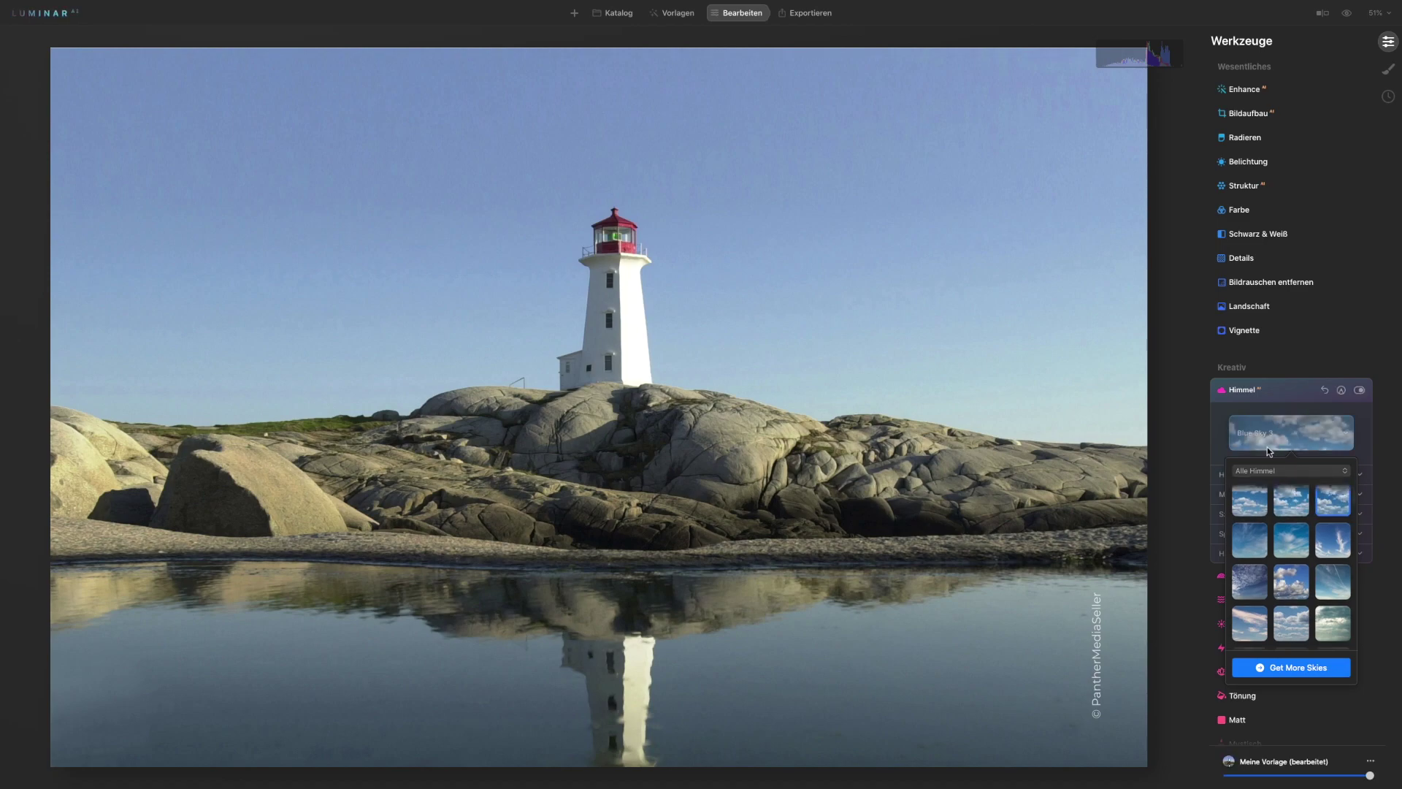
{"action": "left_click", "coordinate": [1271, 447]}
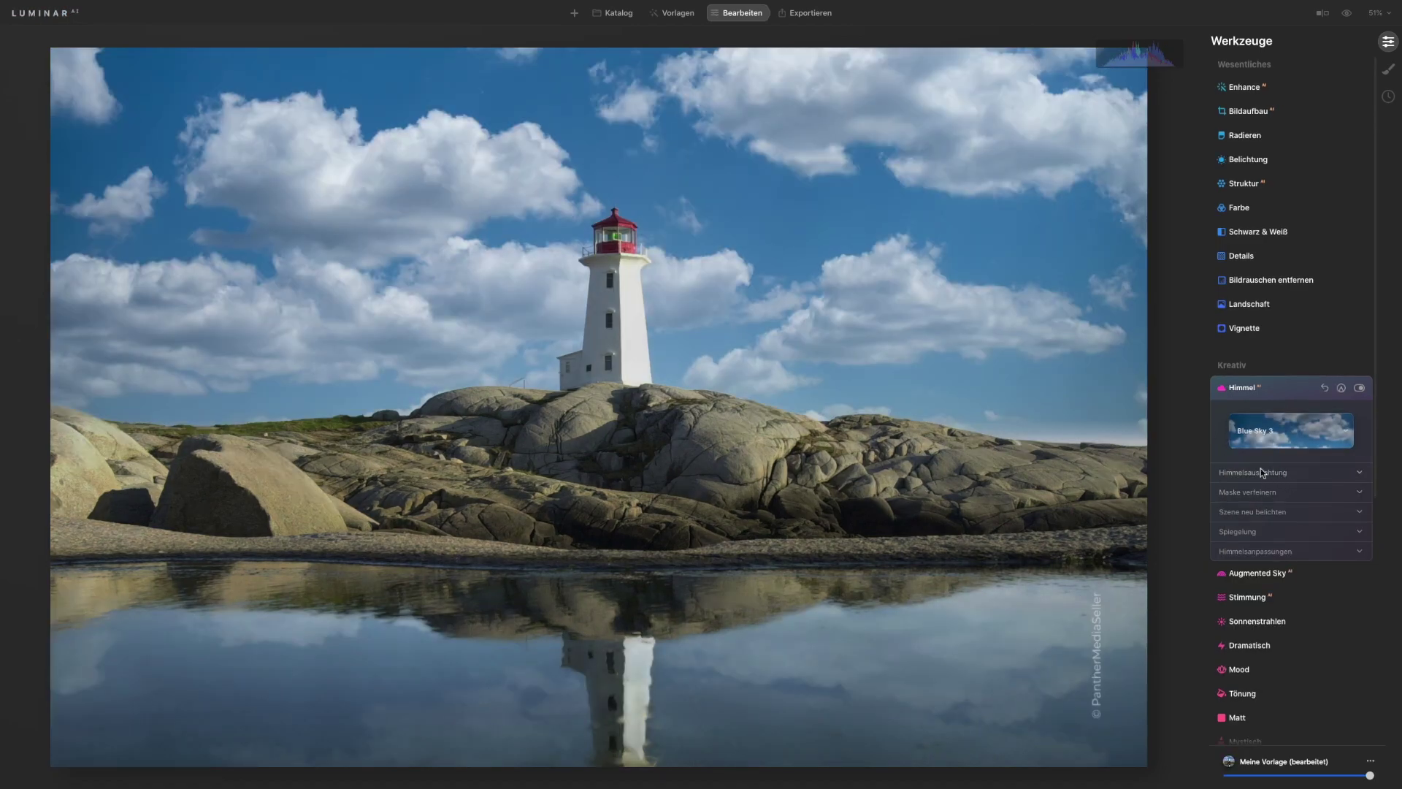
Step: Lower the replacement sky's horizon to the shoreline with Position des Horizonts and widen its transition zone
{"action": "left_click", "coordinate": [1251, 472]}
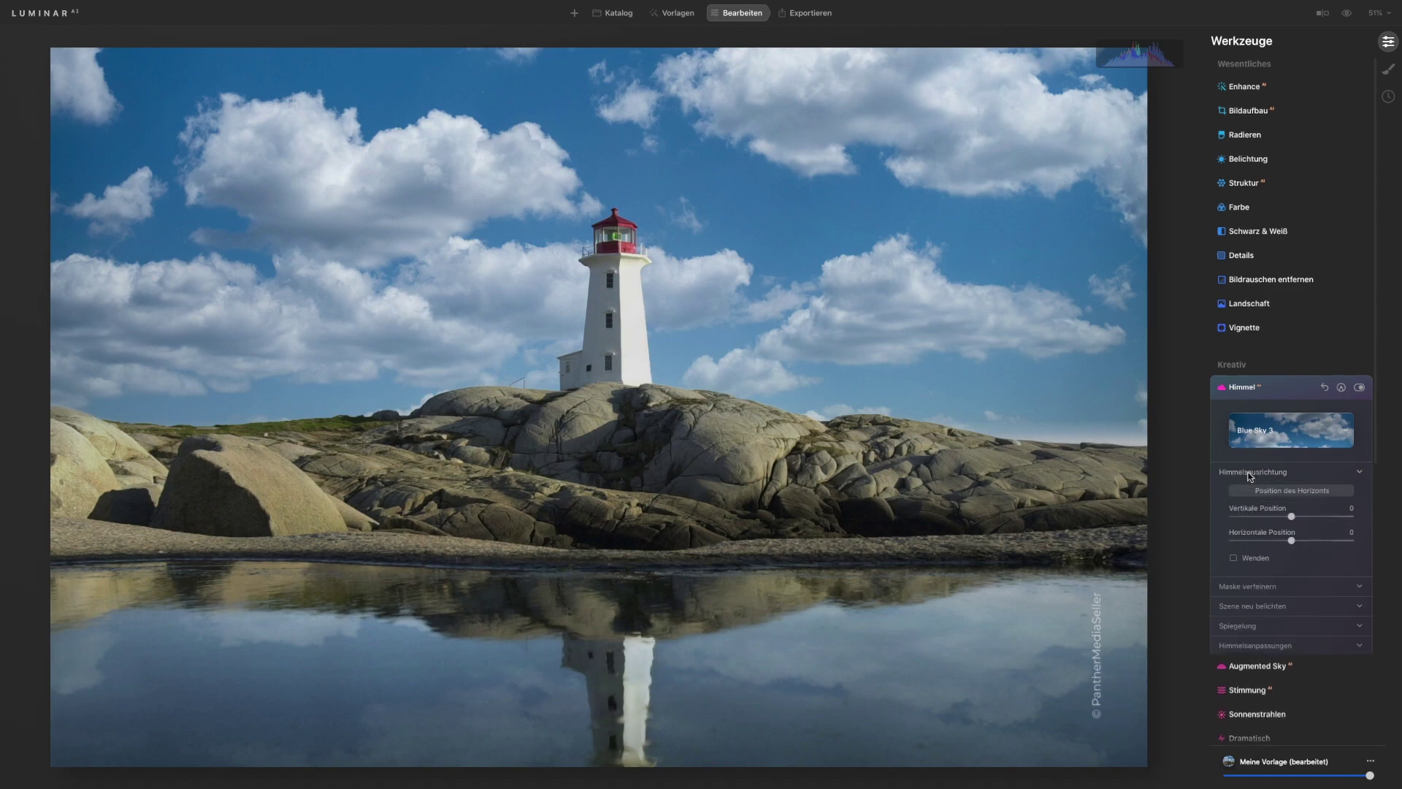
{"action": "scroll", "coordinate": [1264, 503], "scroll_direction": "down", "scroll_amount": 3}
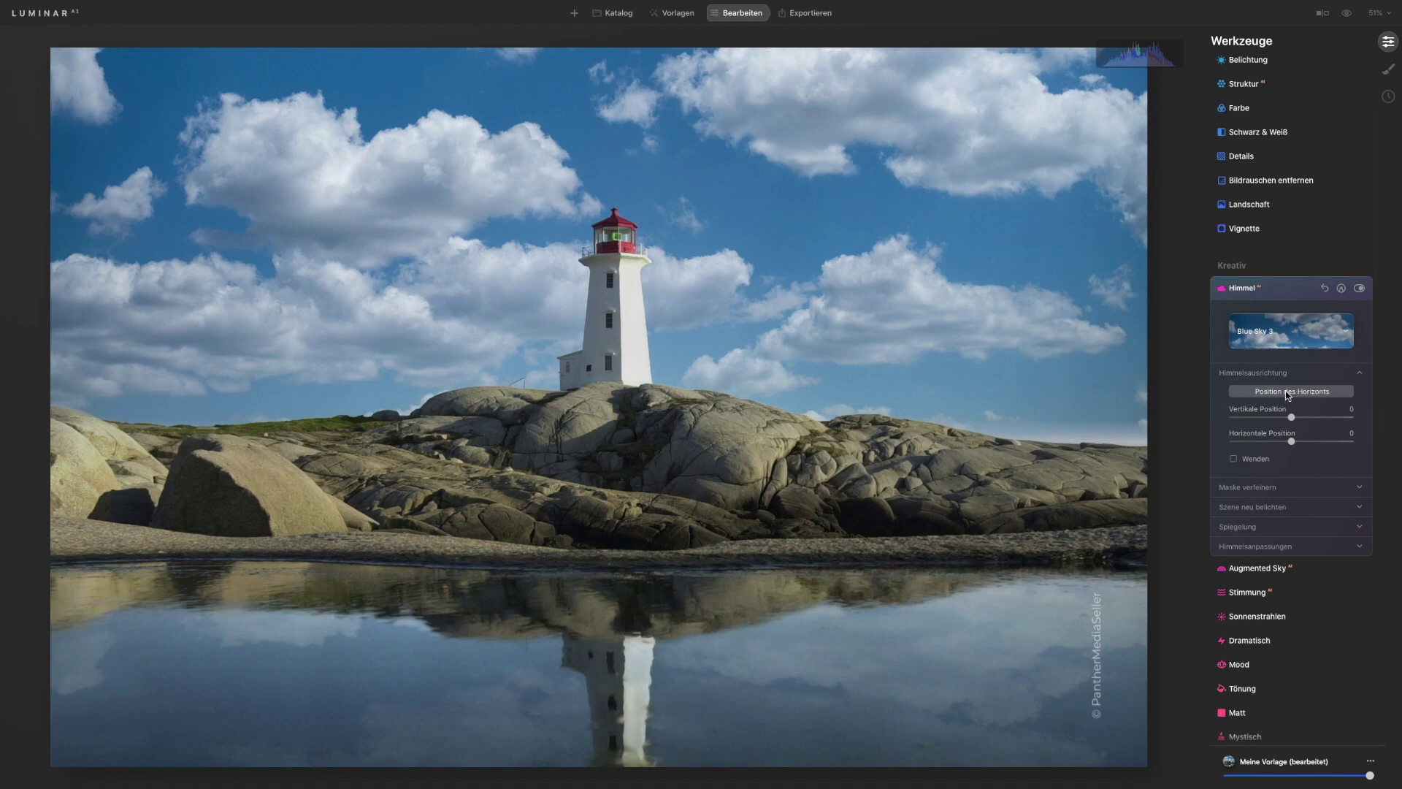
{"action": "left_click", "coordinate": [1285, 392]}
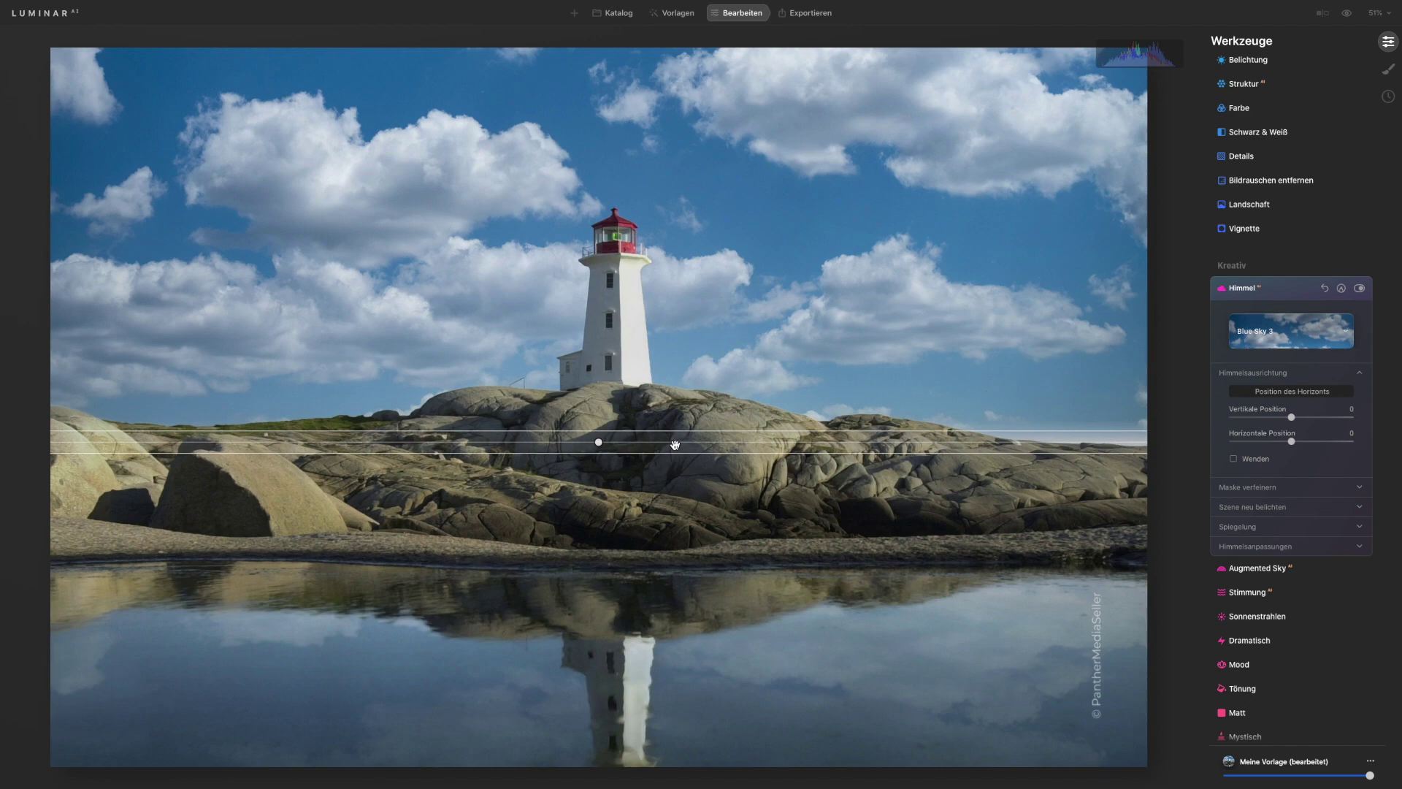
{"action": "left_click_drag", "start_coordinate": [675, 444], "coordinate": [617, 458]}
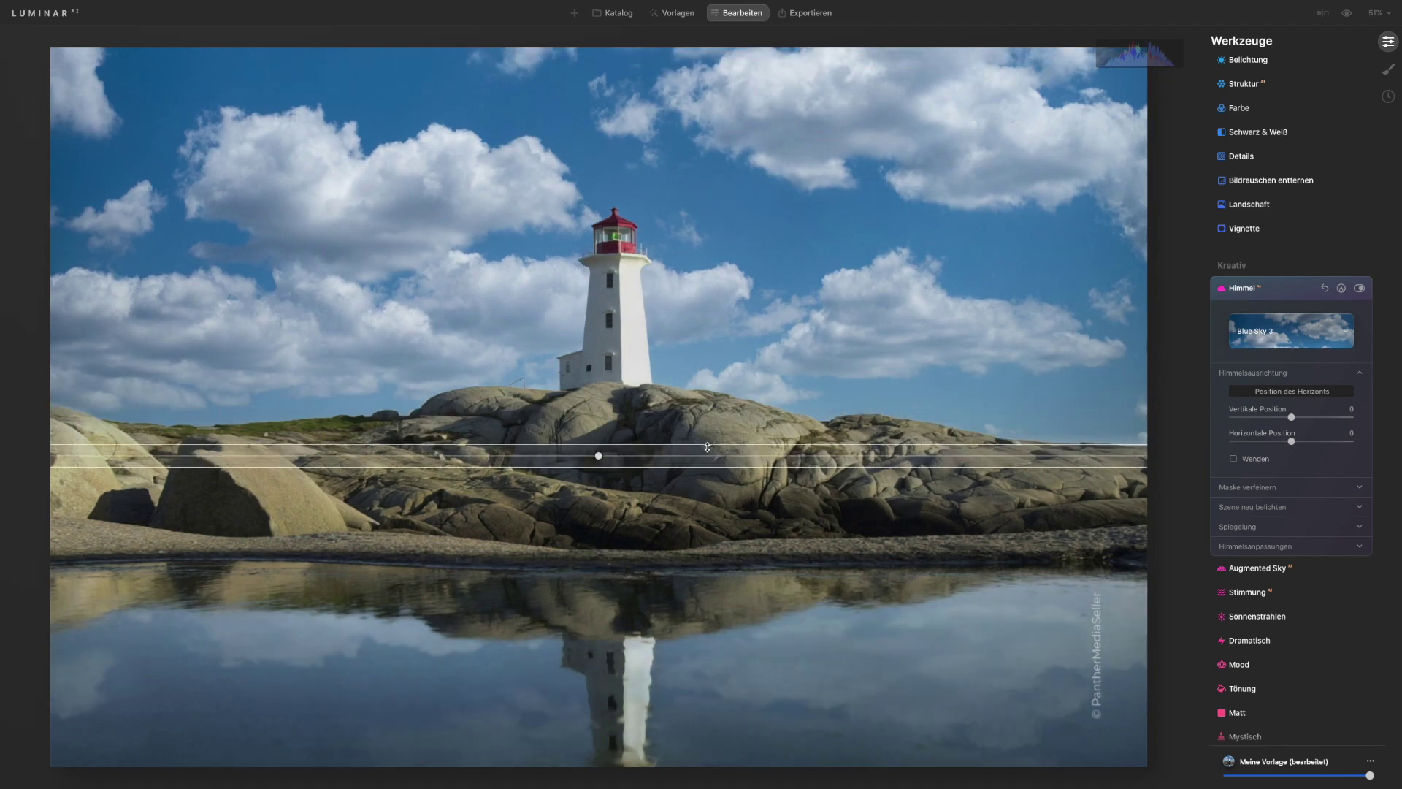
{"action": "mouse_move", "coordinate": [707, 447]}
{"action": "left_mouse_down"}
{"action": "mouse_move", "coordinate": [707, 398]}
{"action": "mouse_move", "coordinate": [709, 434]}
{"action": "left_mouse_up"}
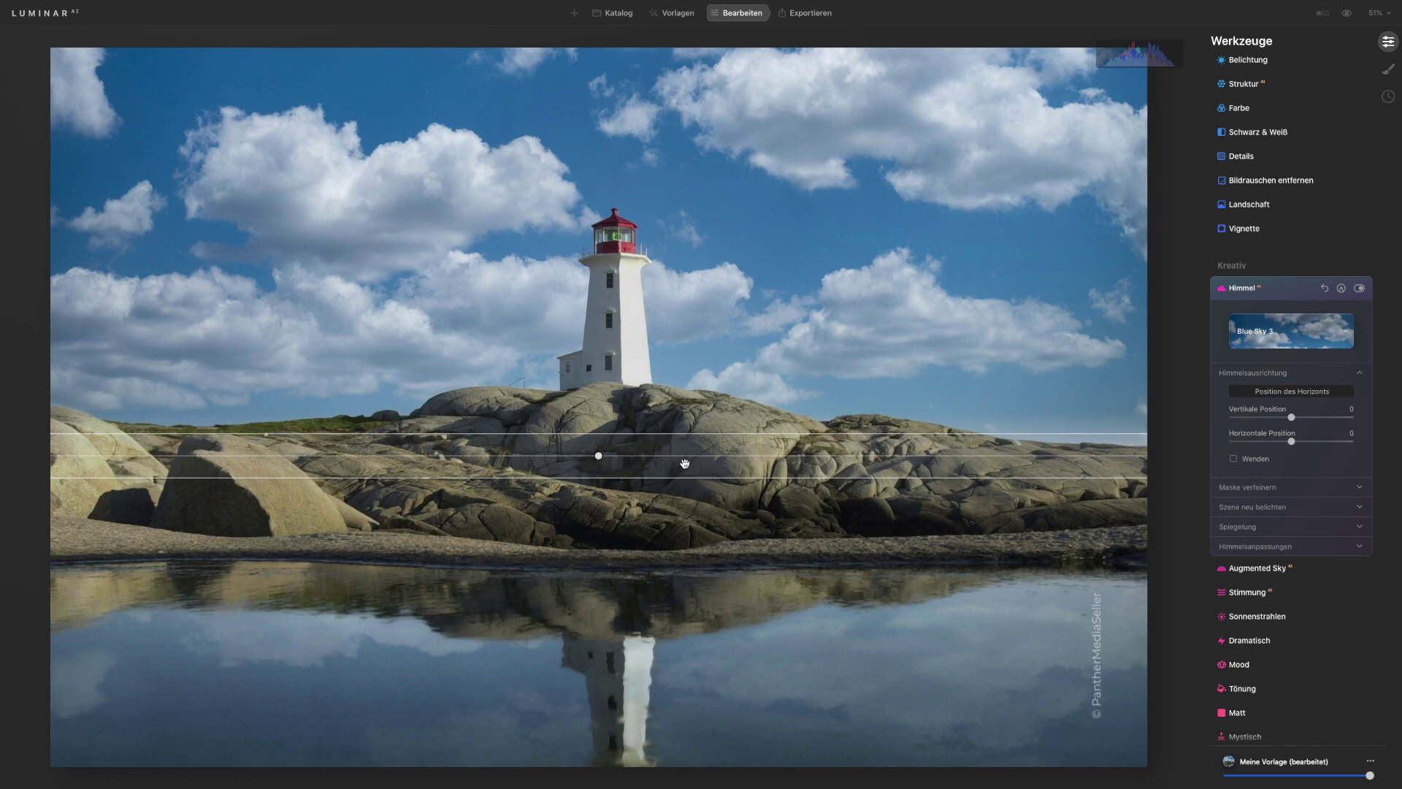
{"action": "left_click_drag", "start_coordinate": [598, 457], "coordinate": [591, 536]}
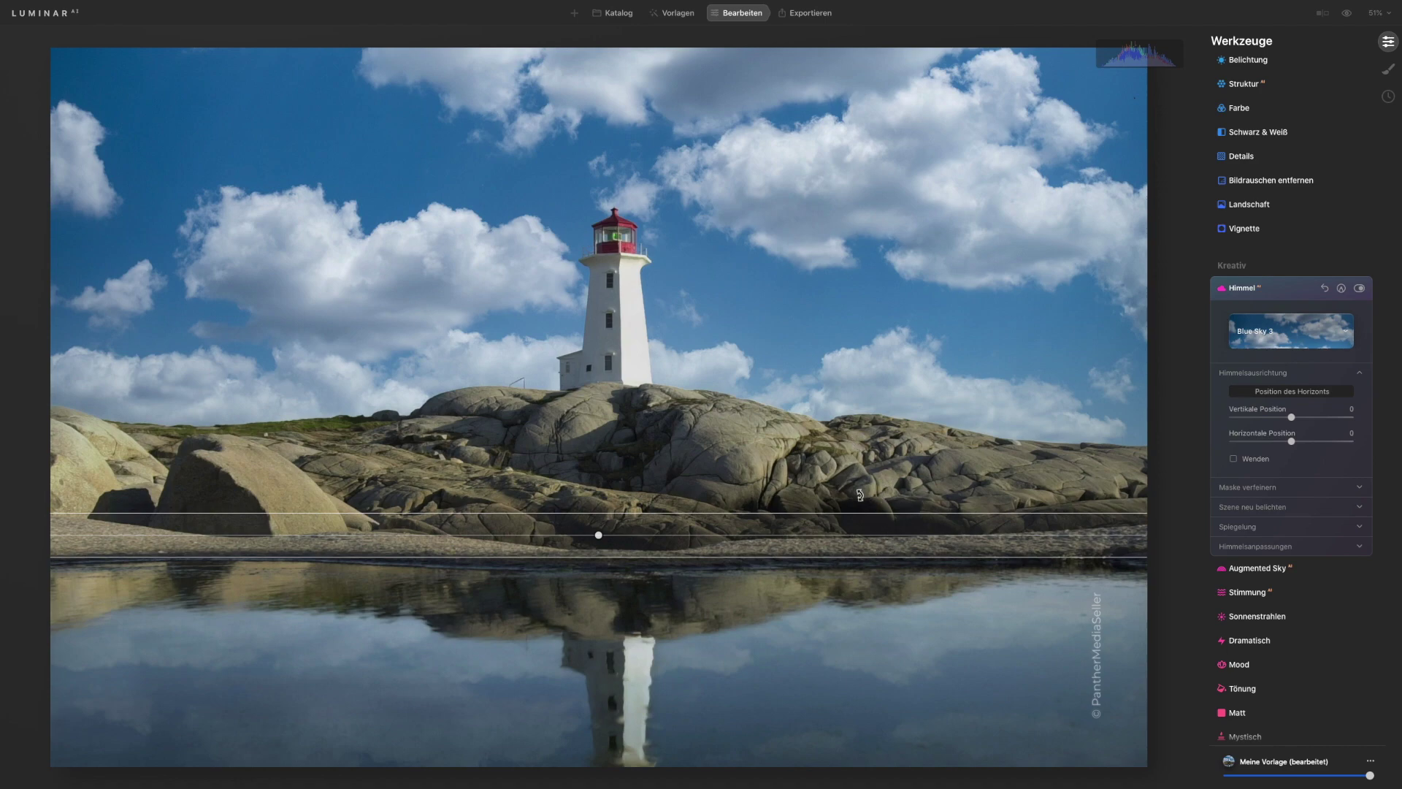
{"action": "left_click_drag", "start_coordinate": [876, 465], "coordinate": [884, 464]}
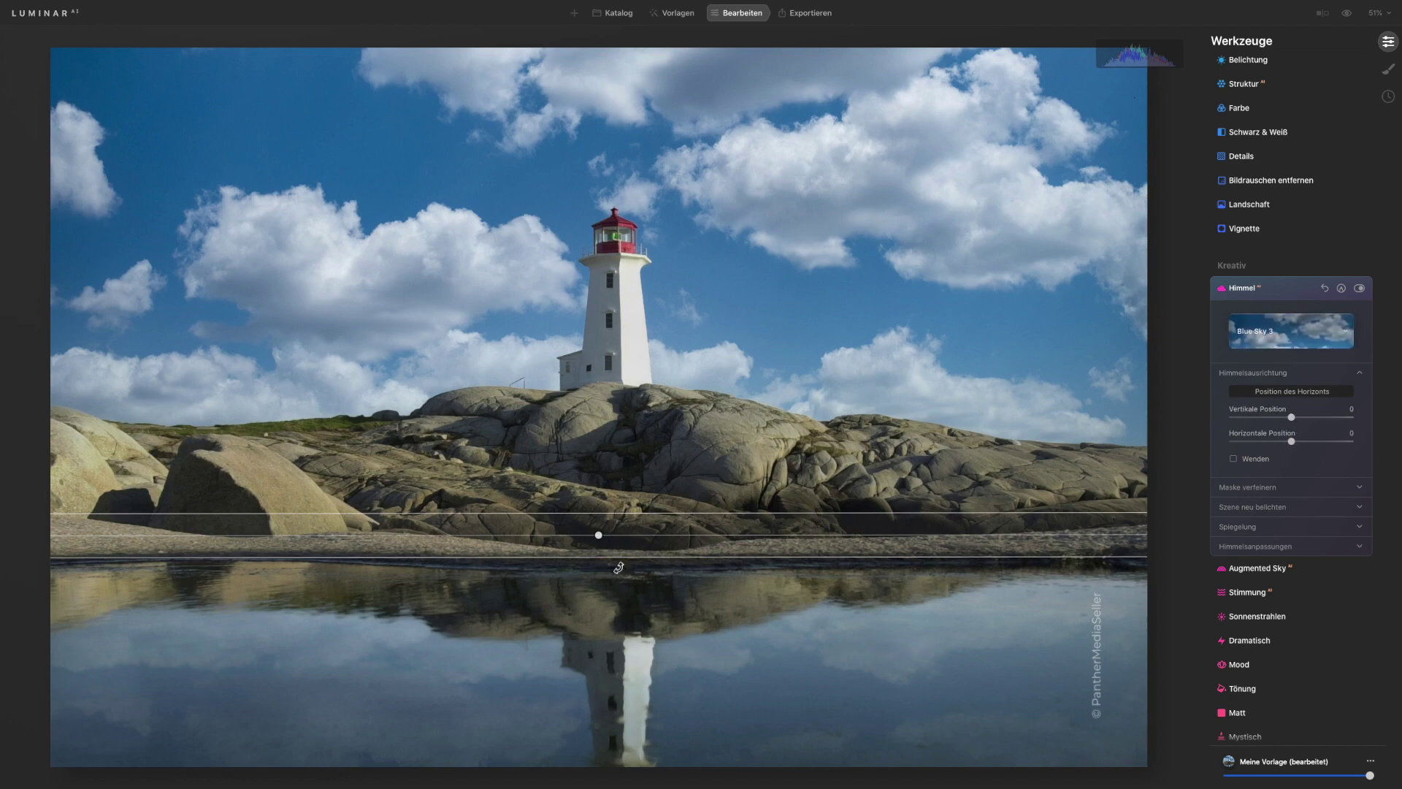
{"action": "left_click", "coordinate": [1268, 391]}
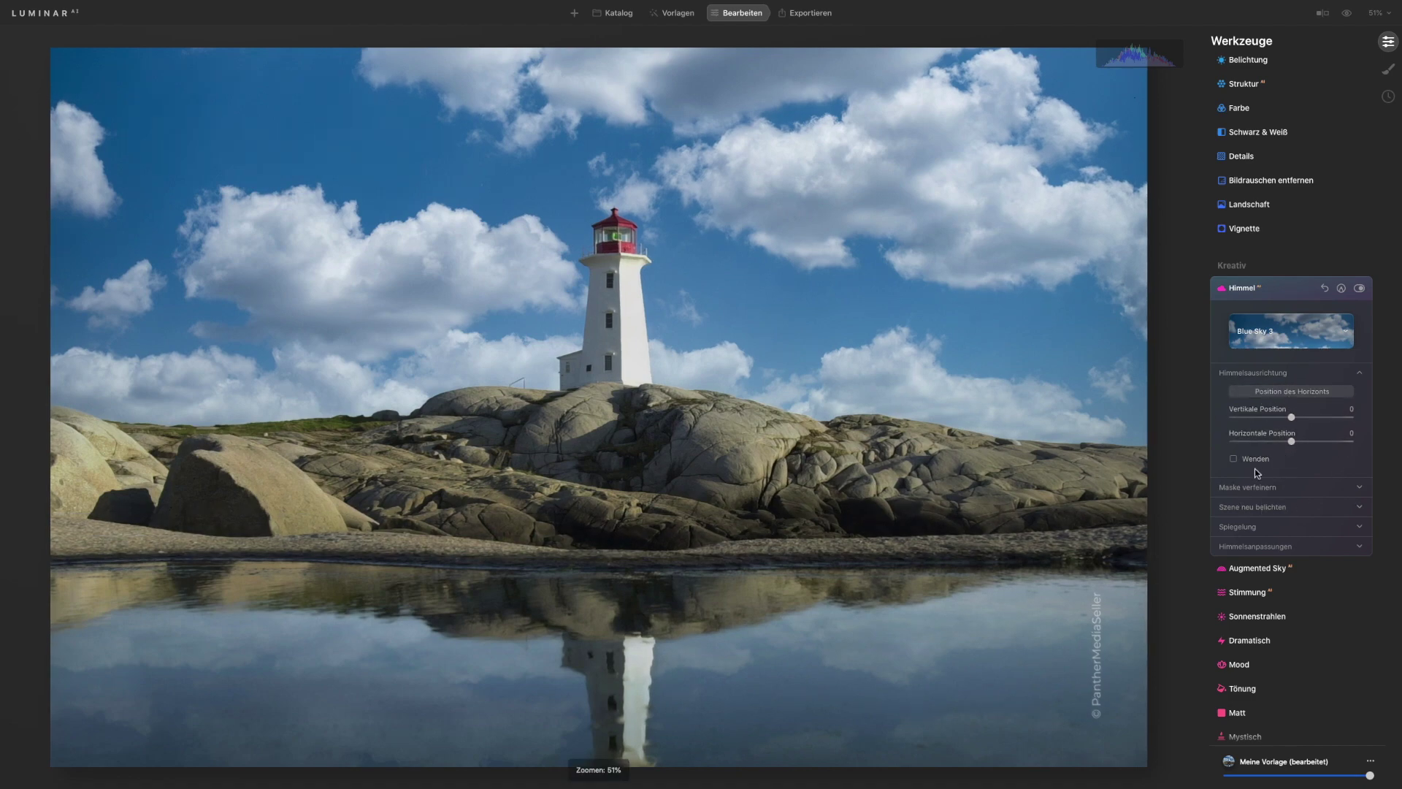
Step: Try flipping the sky with Wenden and shifting its Vertikale Position and Horizontale Position
{"action": "left_click", "coordinate": [1233, 460]}
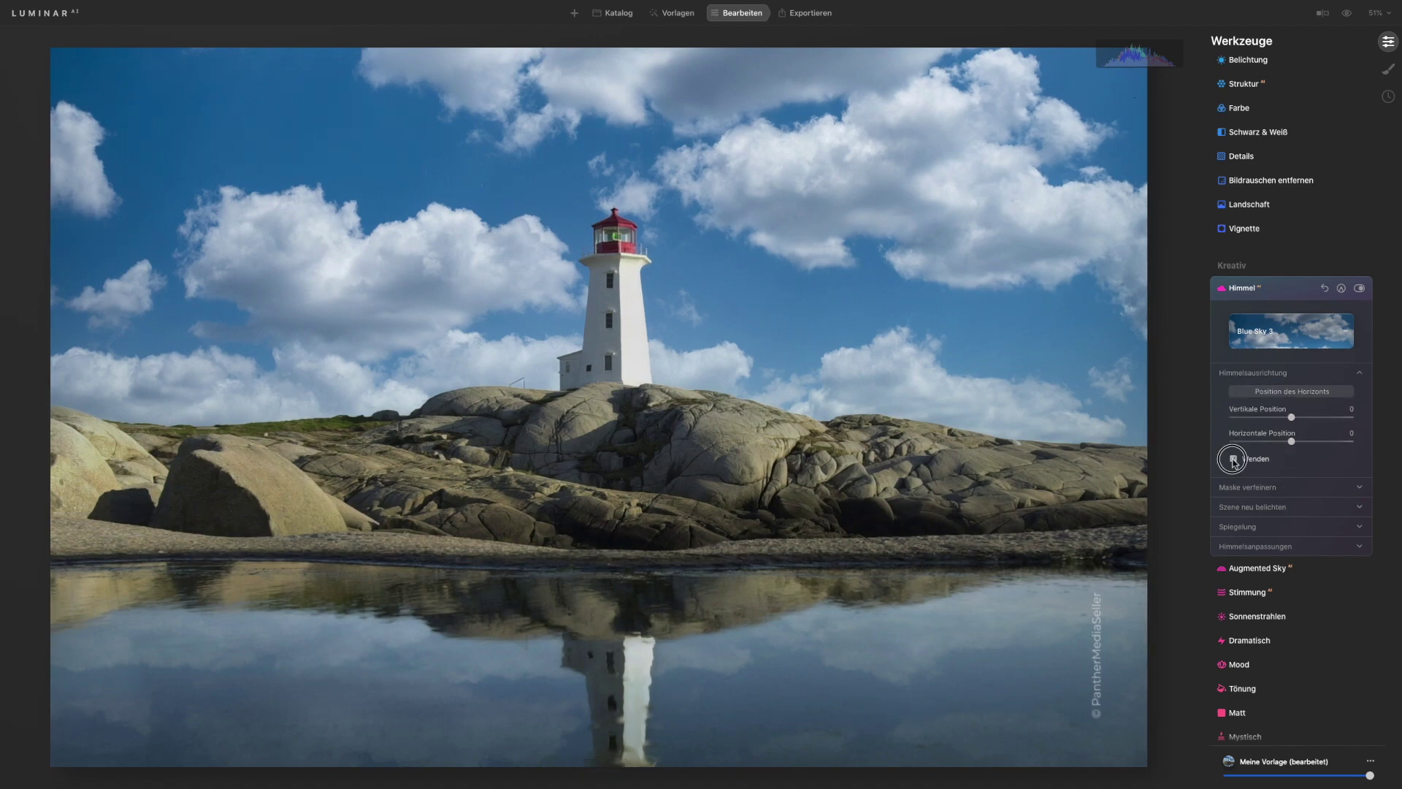
{"action": "left_click", "coordinate": [1233, 459]}
{"action": "left_click_drag", "start_coordinate": [1291, 417], "coordinate": [1287, 418]}
{"action": "double_click", "coordinate": [1288, 417]}
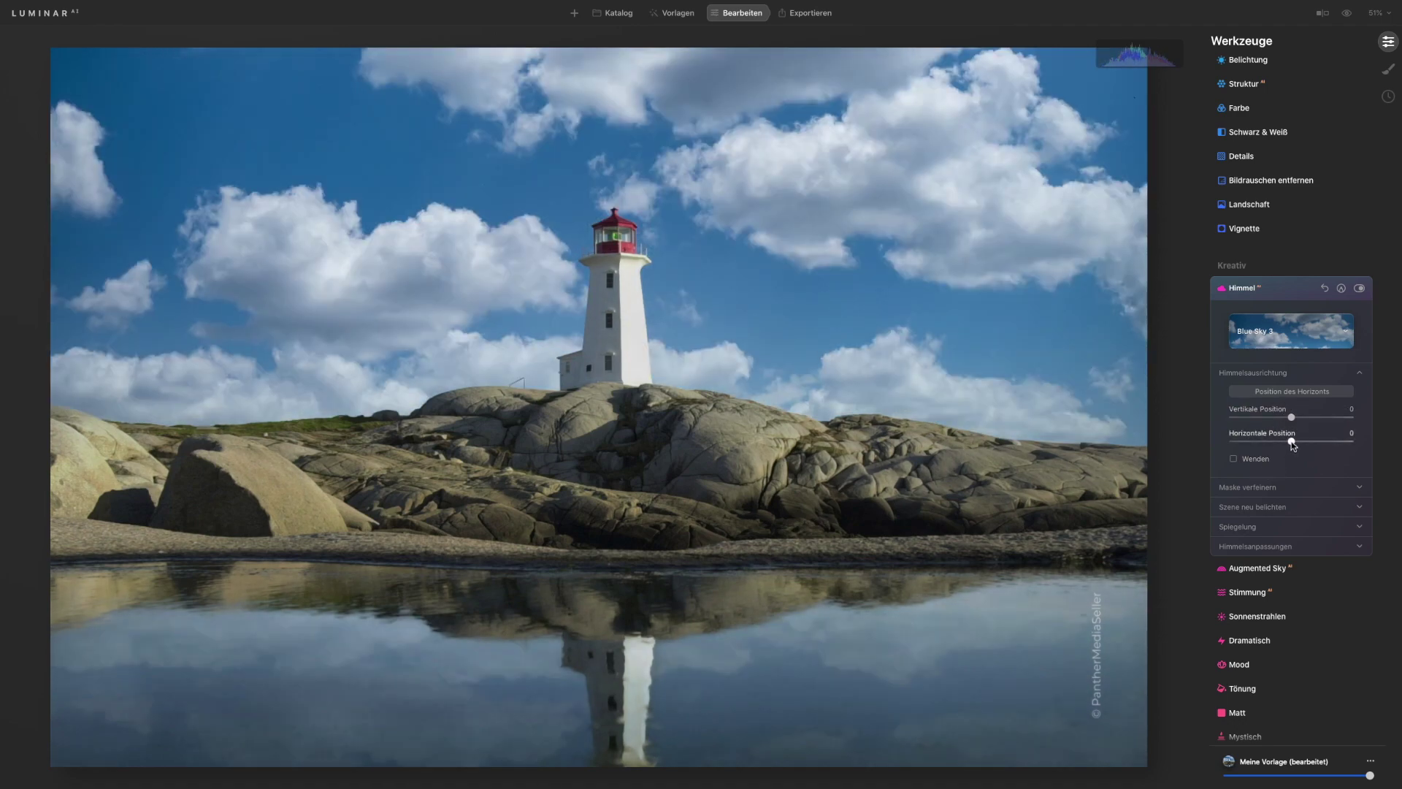
{"action": "left_click_drag", "start_coordinate": [1293, 444], "coordinate": [1299, 447]}
Step: Return to the catalog and open the photo of the couple leaning on the wall for editing
{"action": "left_click", "coordinate": [613, 16]}
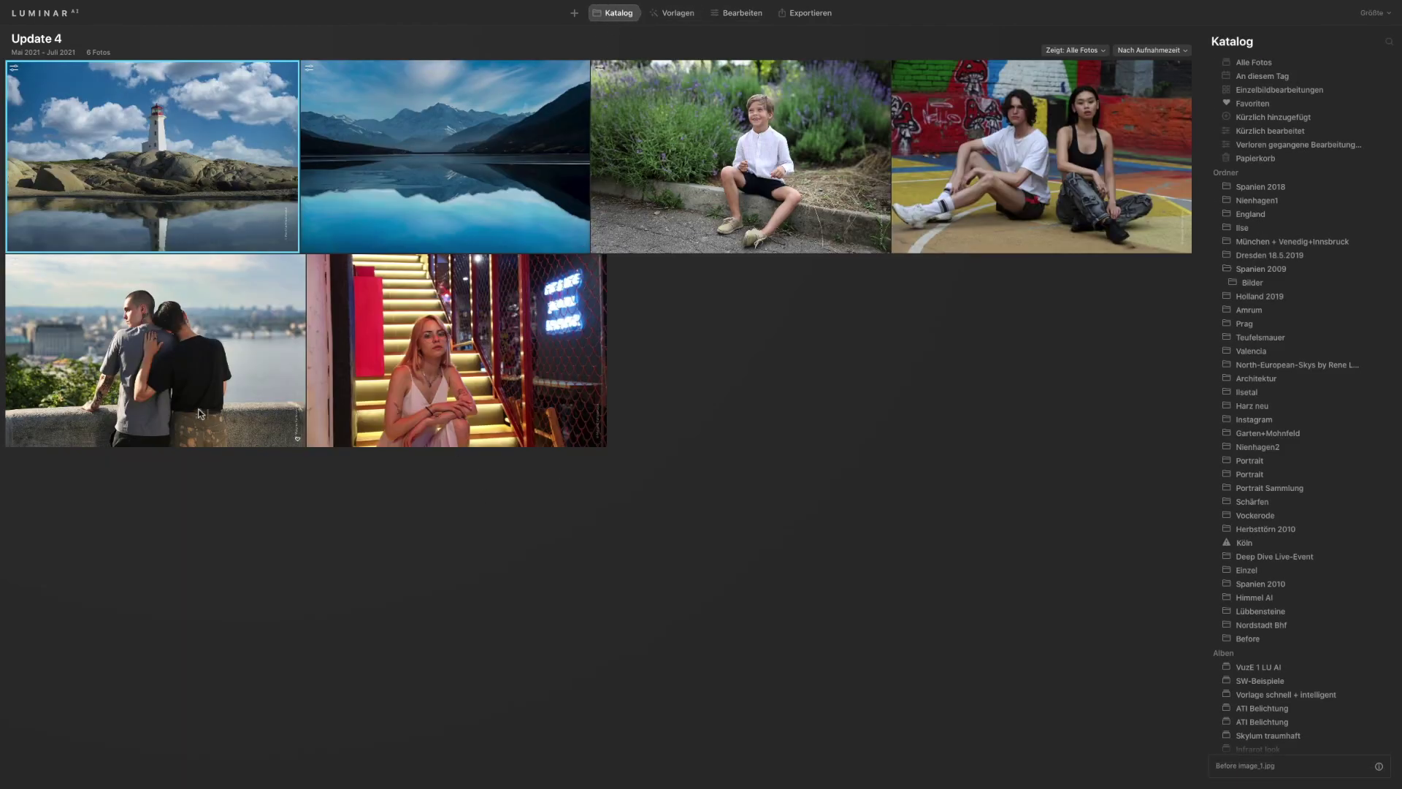
{"action": "double_click", "coordinate": [188, 355]}
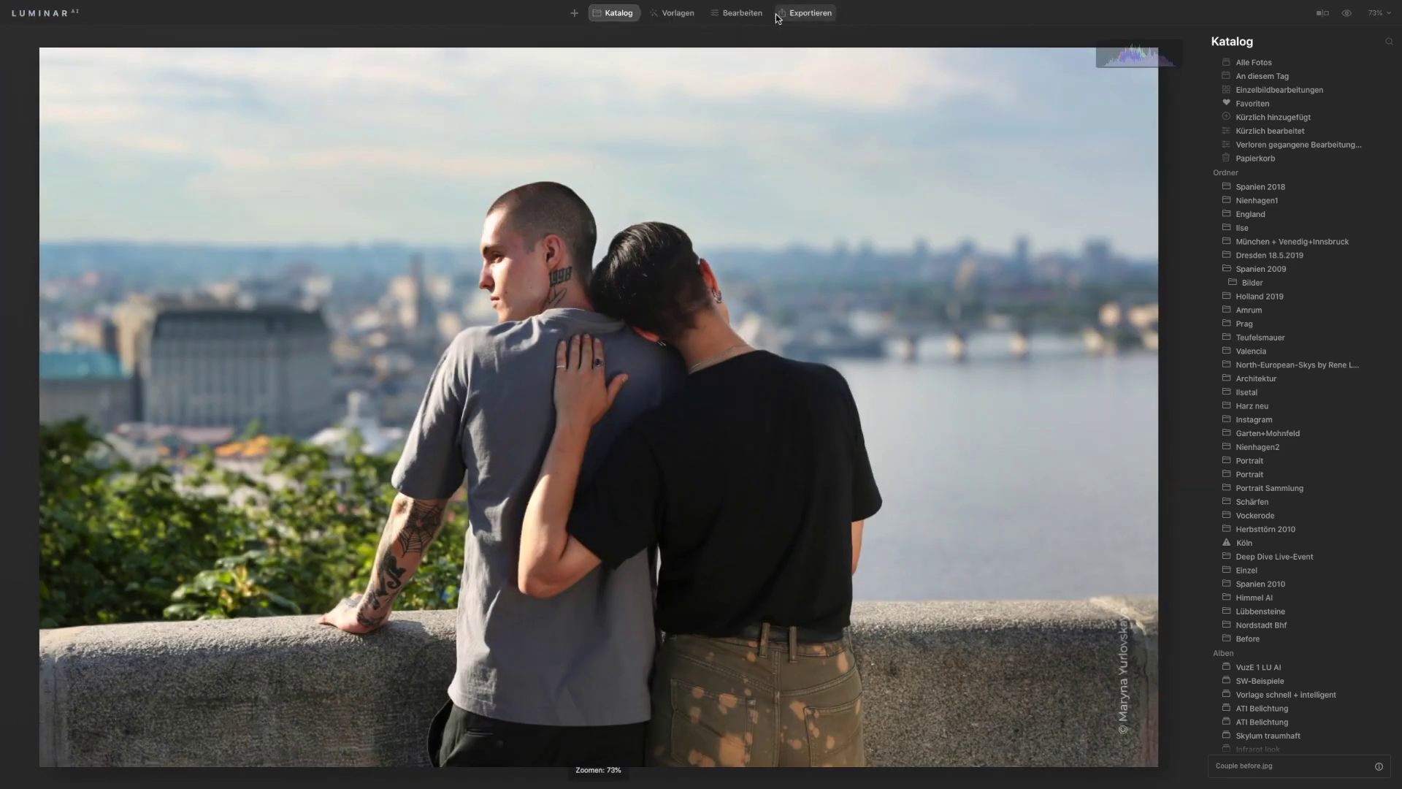
{"action": "left_click", "coordinate": [740, 15]}
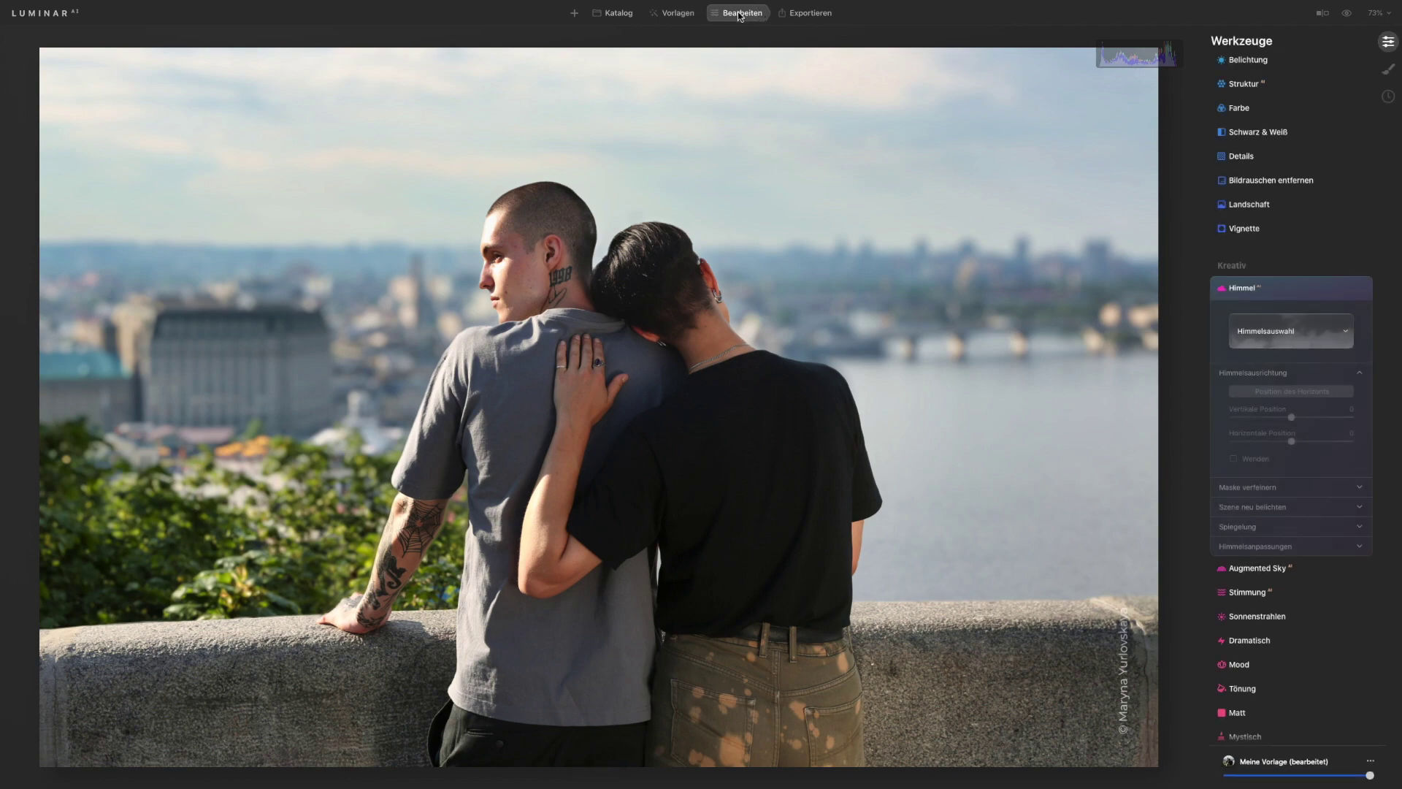
Step: Add a Textur layer to the couple photo under Lokale Maske
{"action": "left_click", "coordinate": [1389, 73]}
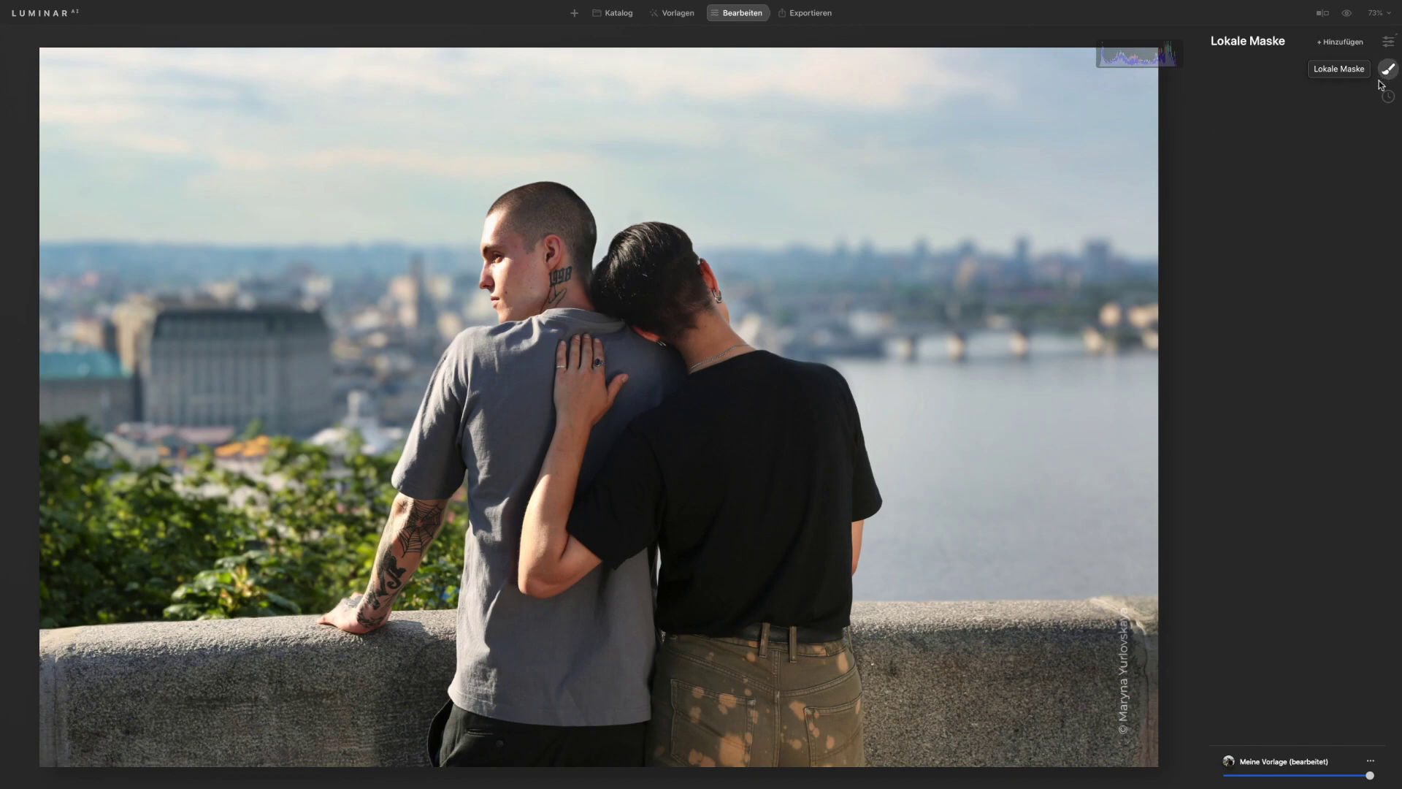
{"action": "left_click", "coordinate": [1341, 43]}
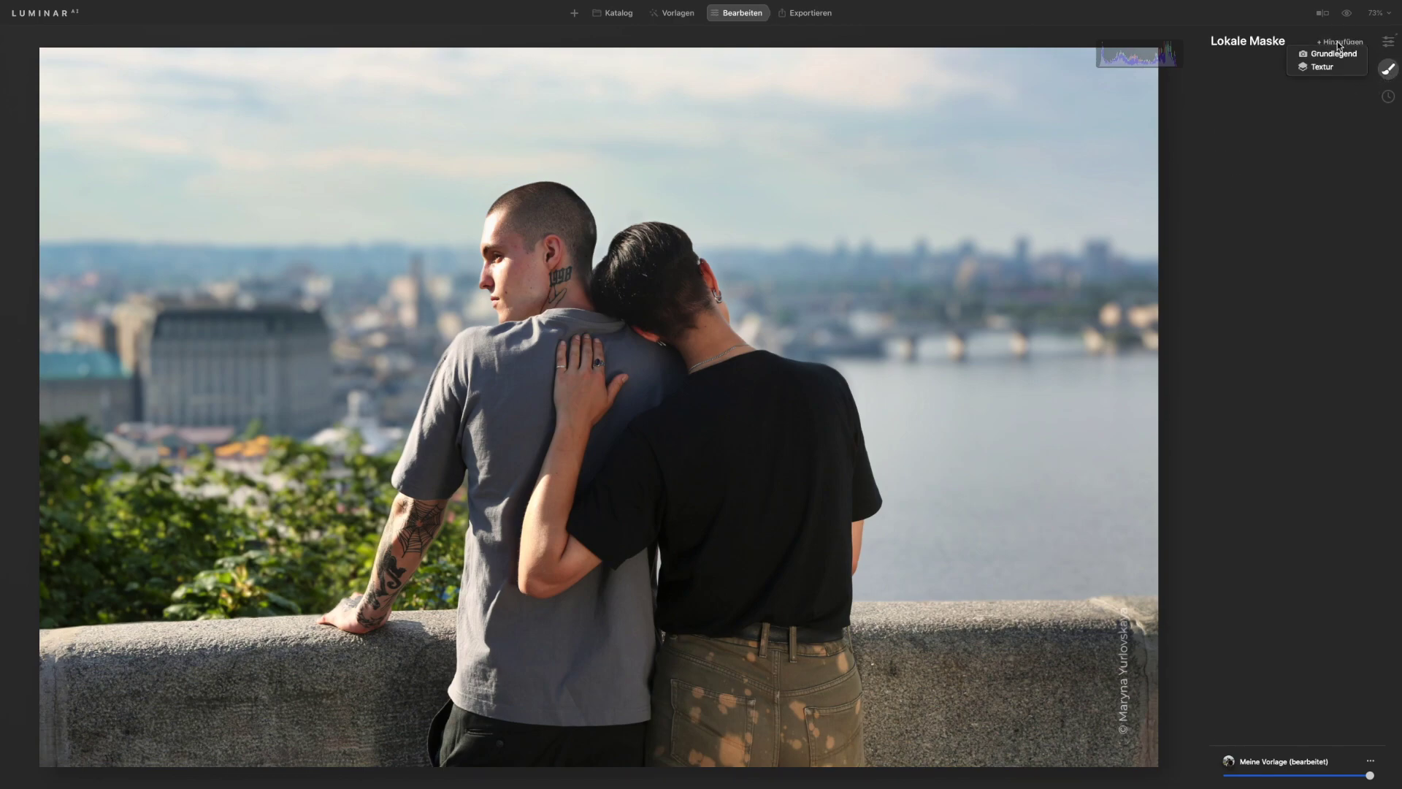
{"action": "left_click", "coordinate": [1330, 67]}
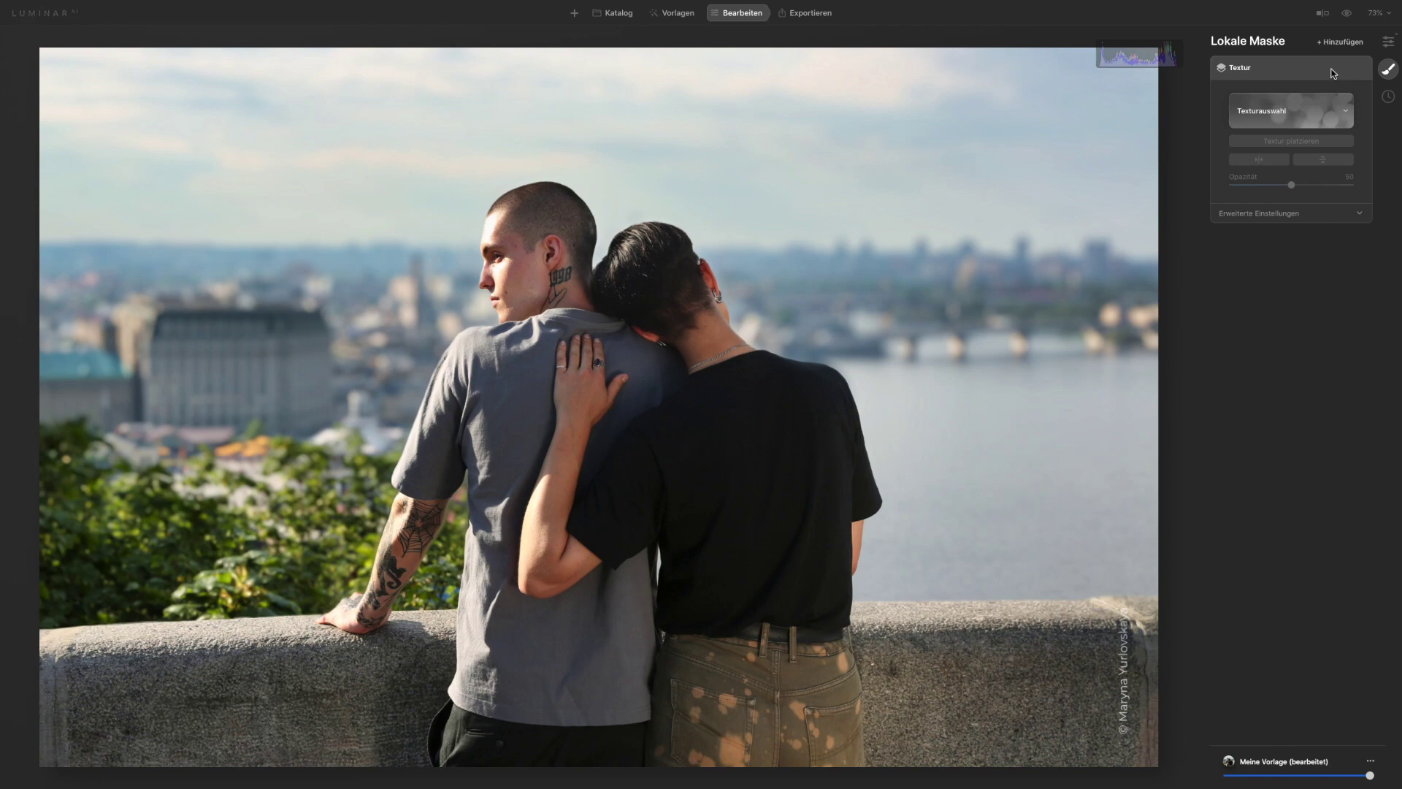
Step: Examine the available textures and the texture categories for the new layer
{"action": "left_click", "coordinate": [1287, 115]}
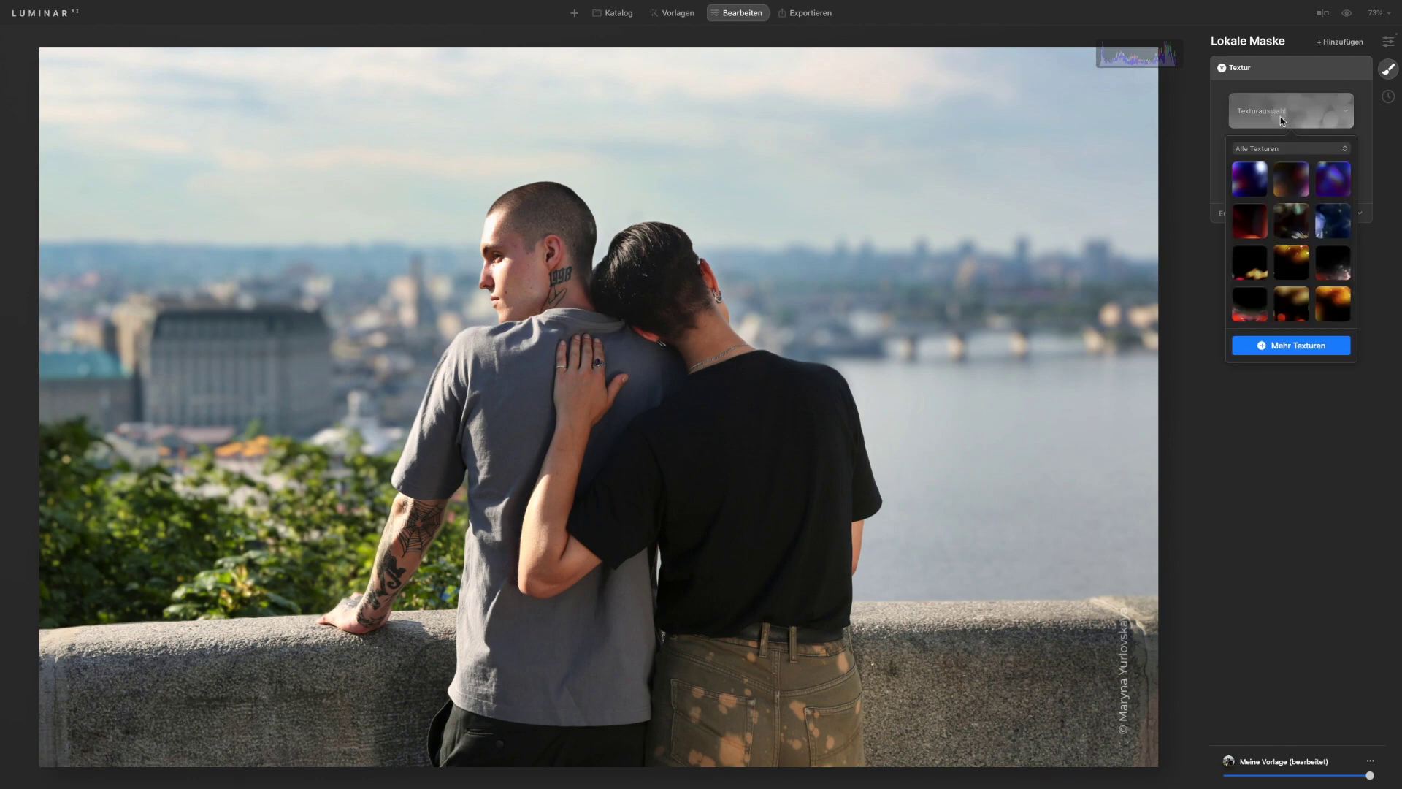
{"action": "left_click", "coordinate": [1283, 107]}
{"action": "left_click", "coordinate": [1286, 115]}
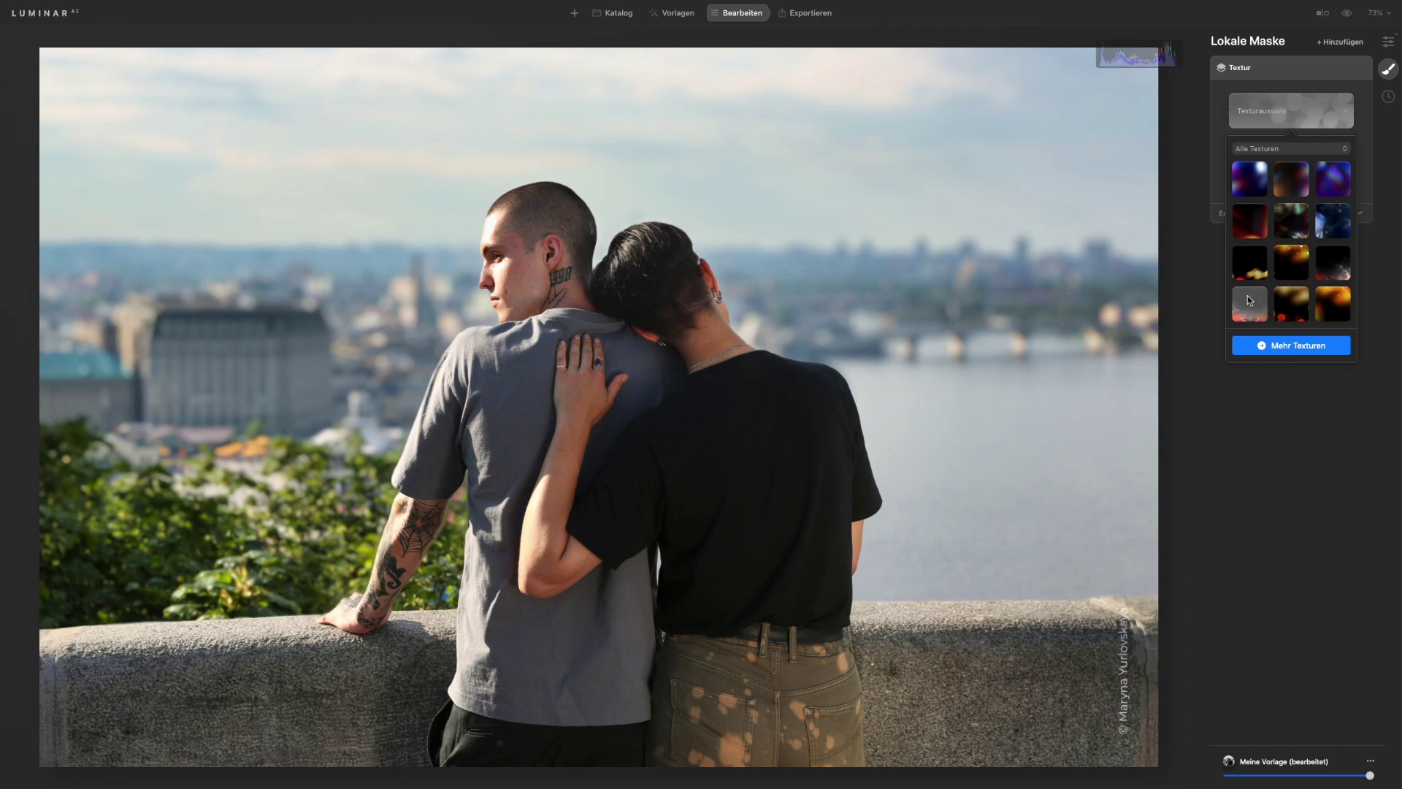
{"action": "scroll", "coordinate": [1293, 290], "scroll_direction": "down", "scroll_amount": 1}
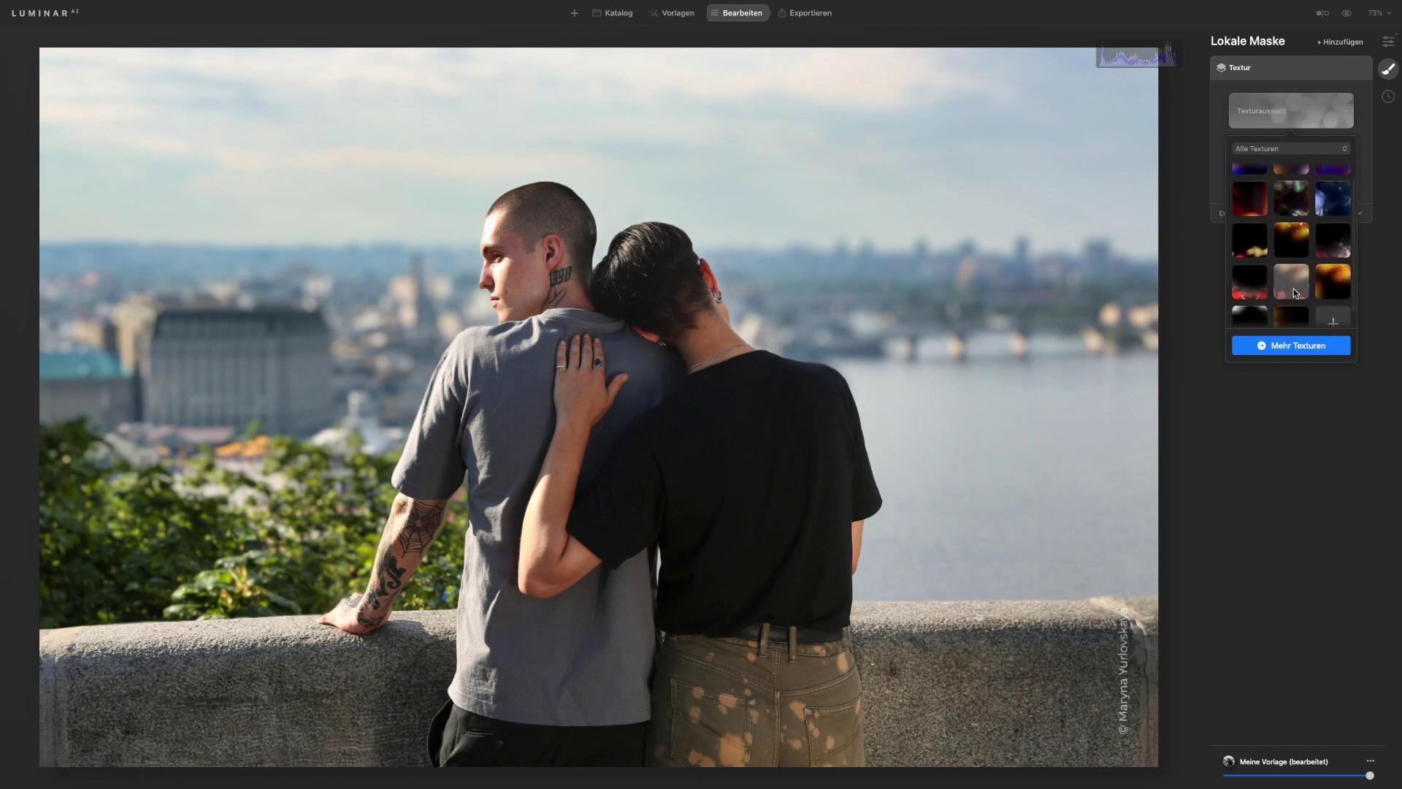
{"action": "scroll", "coordinate": [1294, 288], "scroll_direction": "up", "scroll_amount": 1}
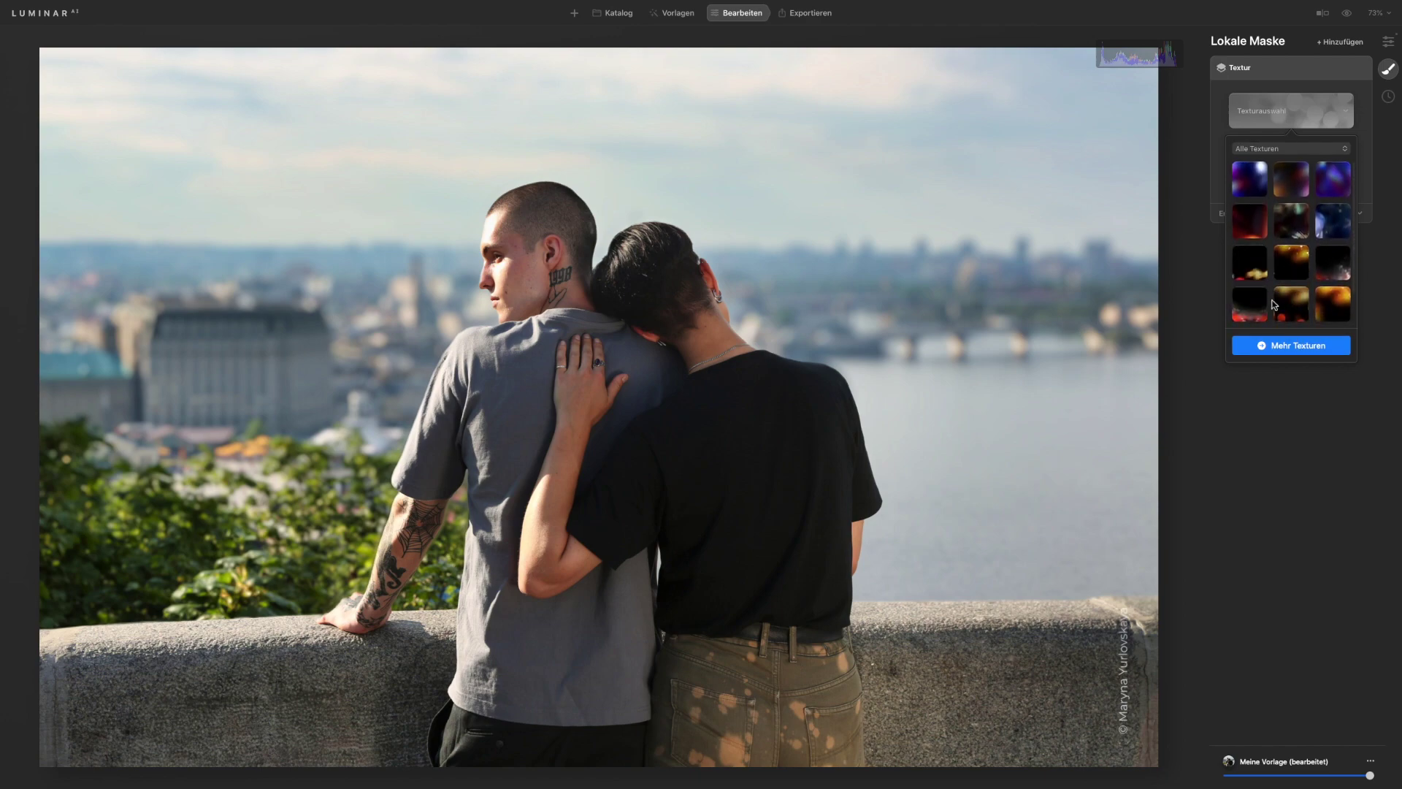
{"action": "scroll", "coordinate": [1298, 287], "scroll_direction": "down", "scroll_amount": 2}
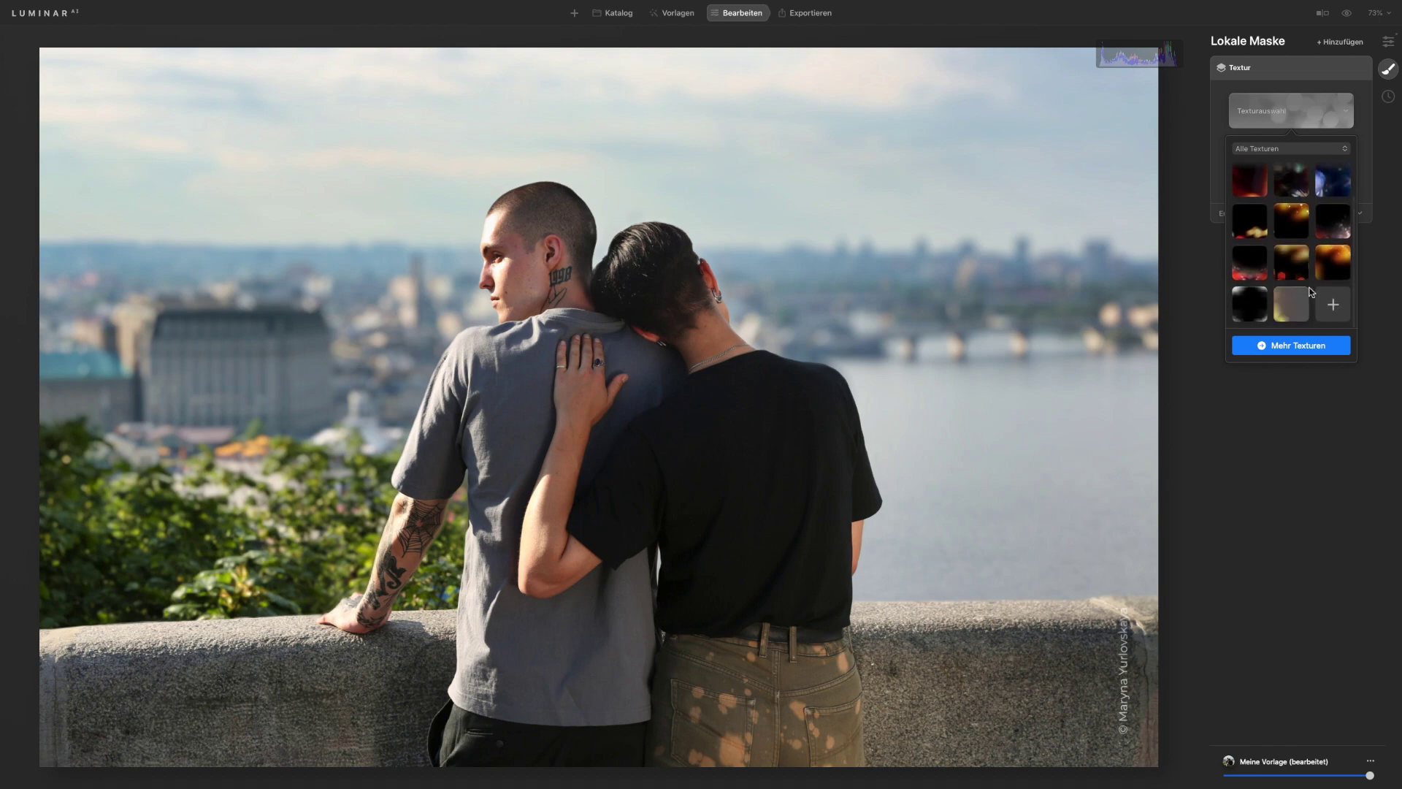
{"action": "left_click", "coordinate": [1277, 148]}
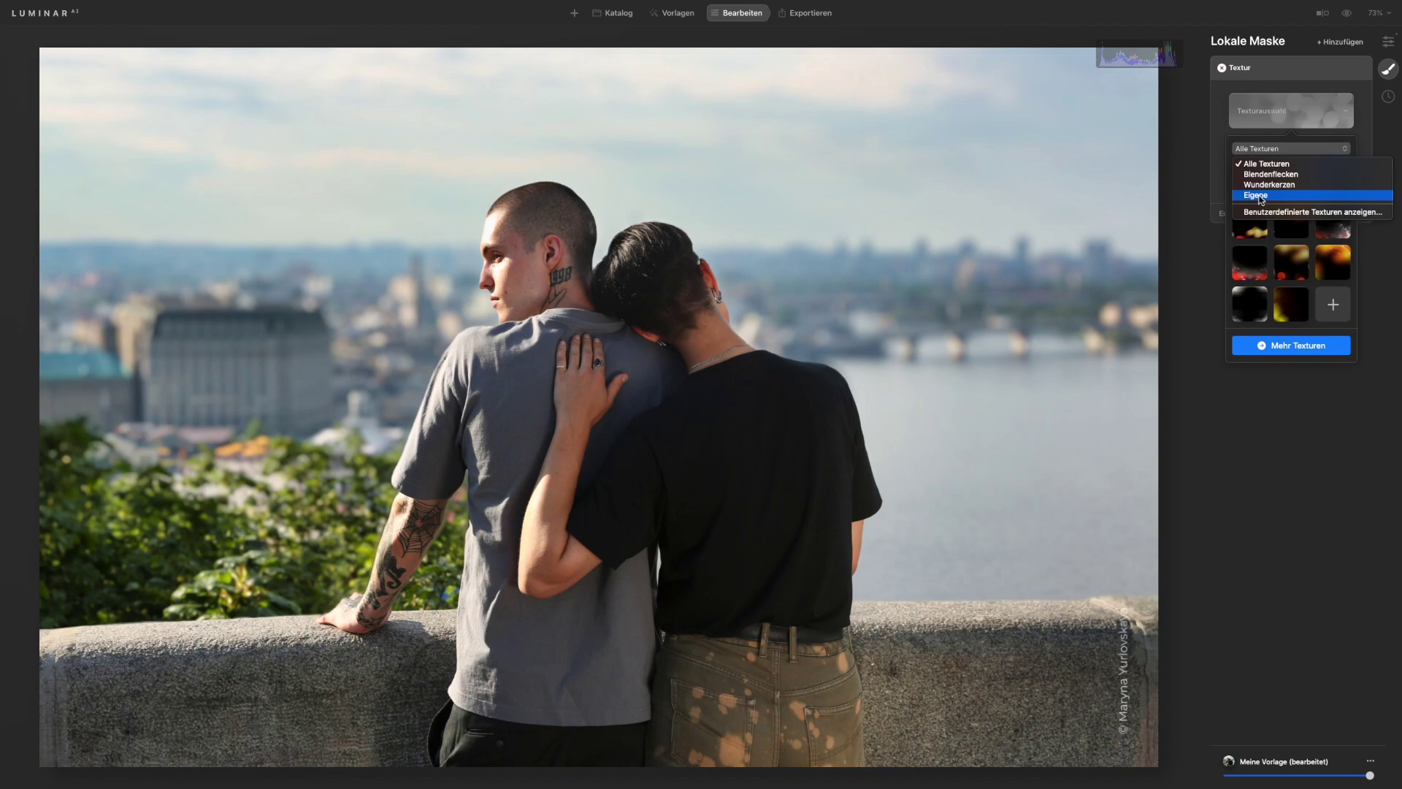
{"action": "left_click", "coordinate": [1264, 147]}
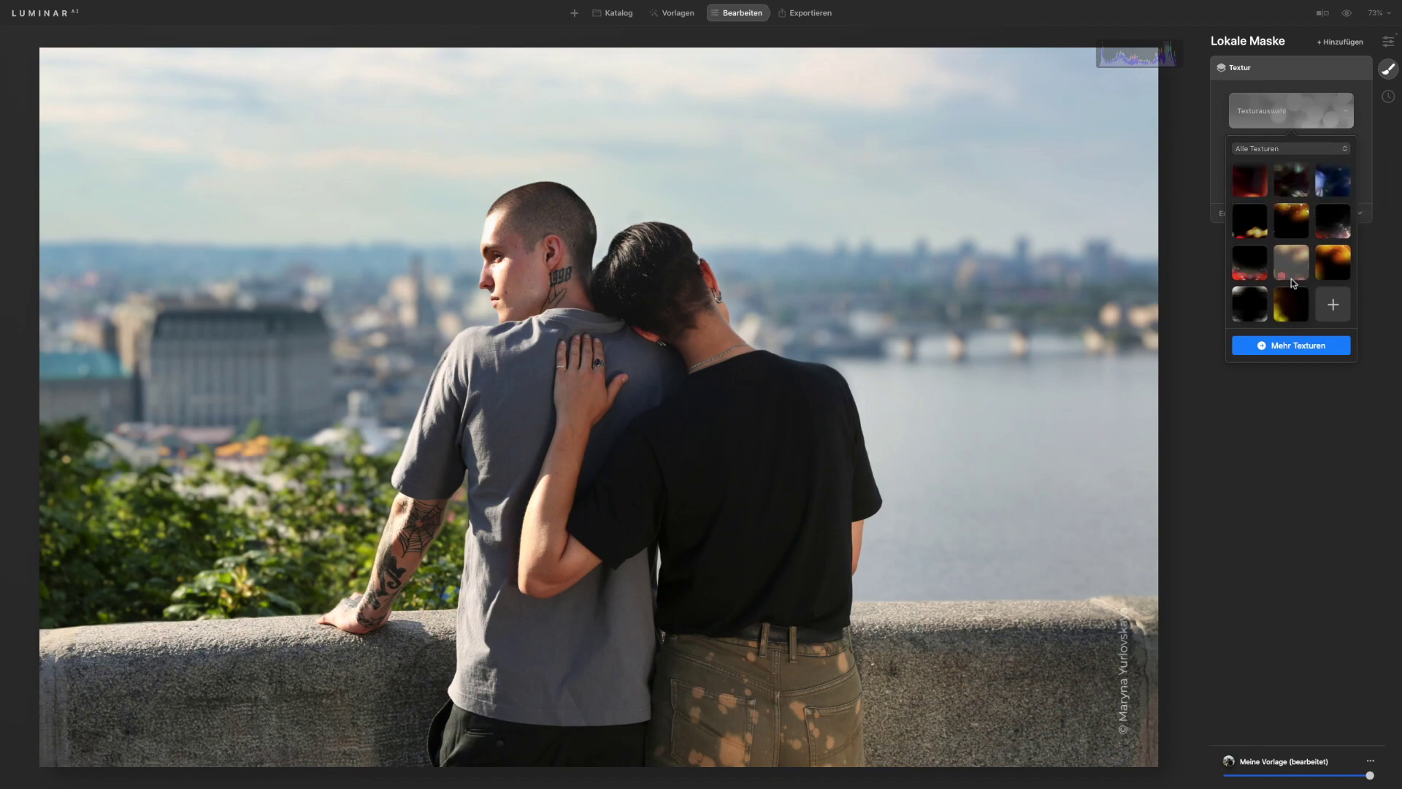
{"action": "scroll", "coordinate": [1278, 285], "scroll_direction": "up", "scroll_amount": 1}
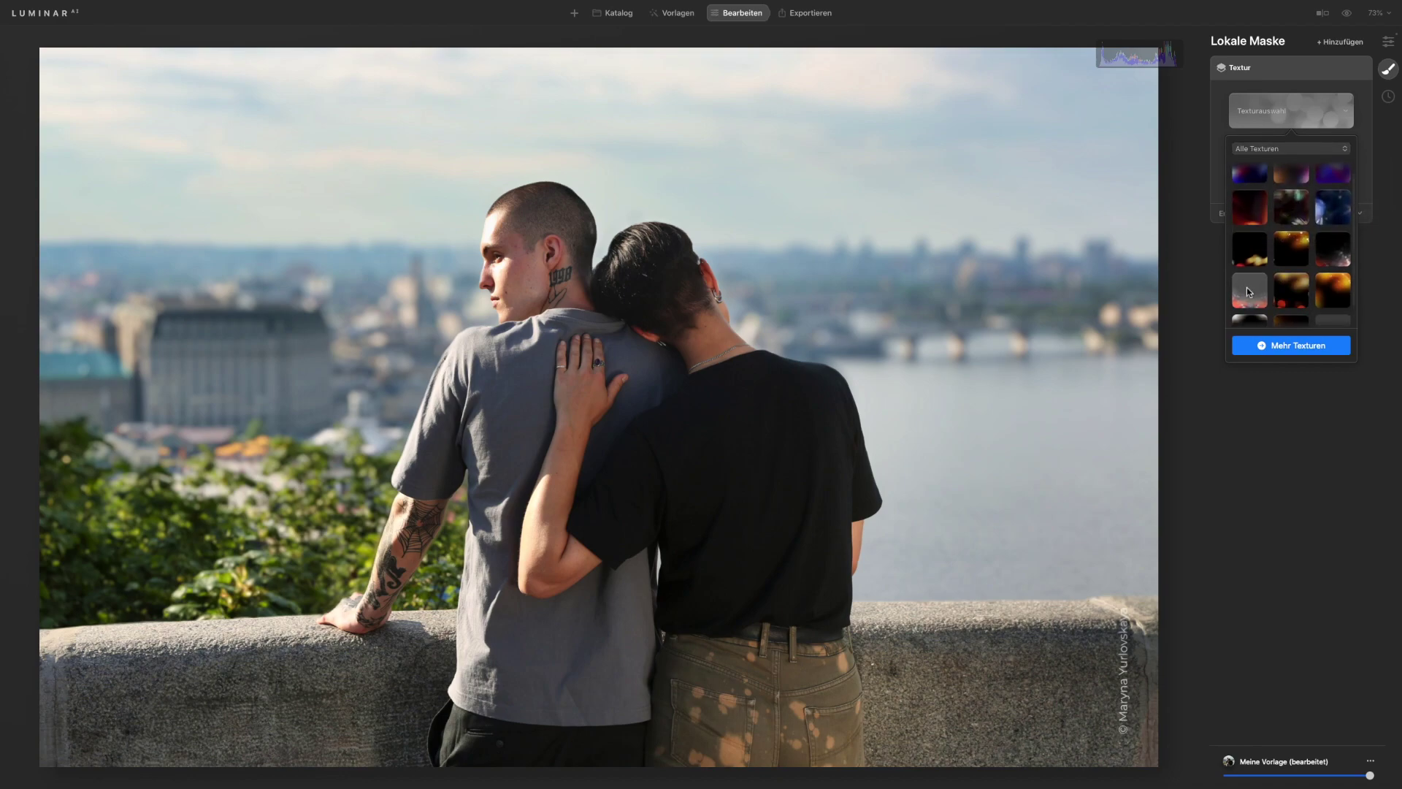
Step: Apply the Red Field texture to the couple photo and set its Opazität to 58
{"action": "left_click", "coordinate": [1247, 287]}
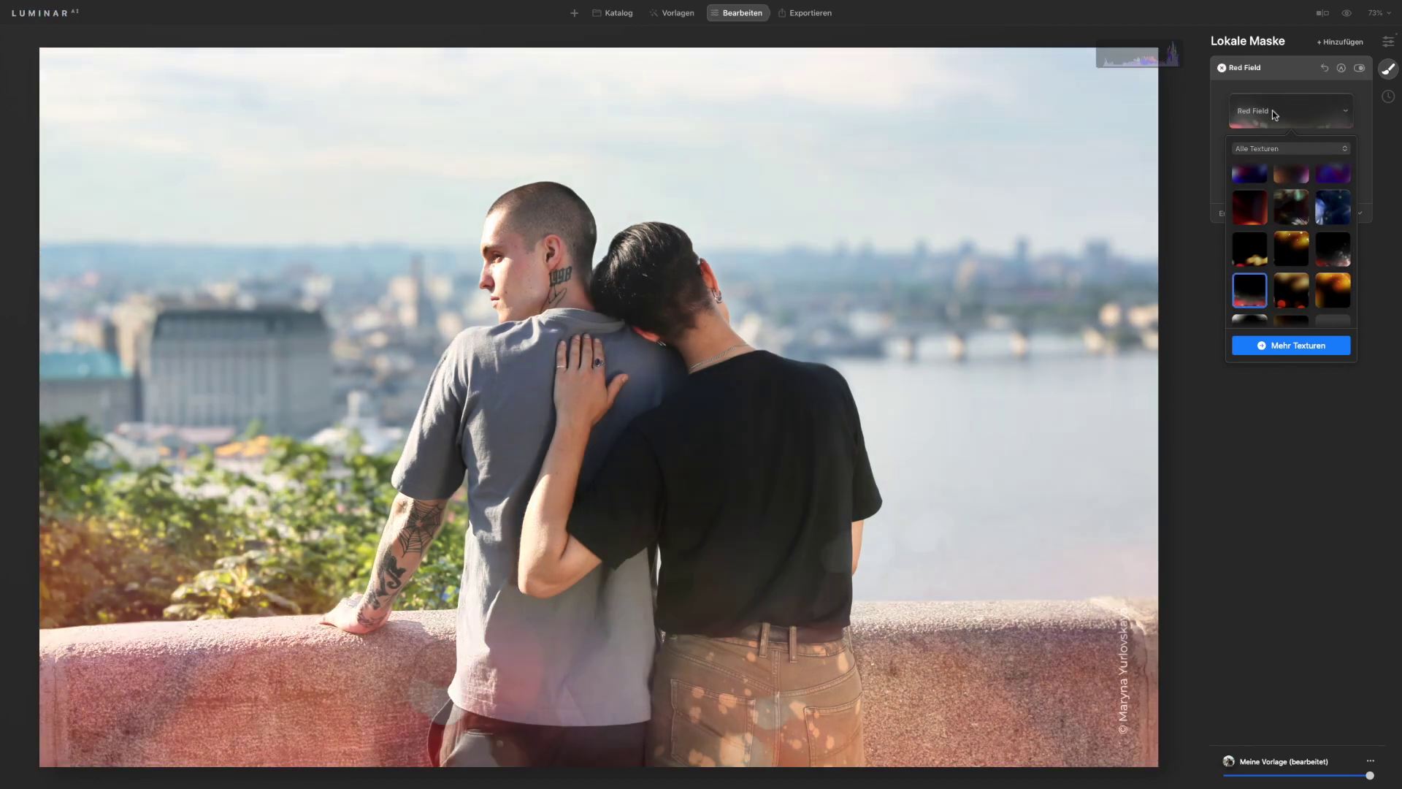
{"action": "left_click", "coordinate": [1273, 111]}
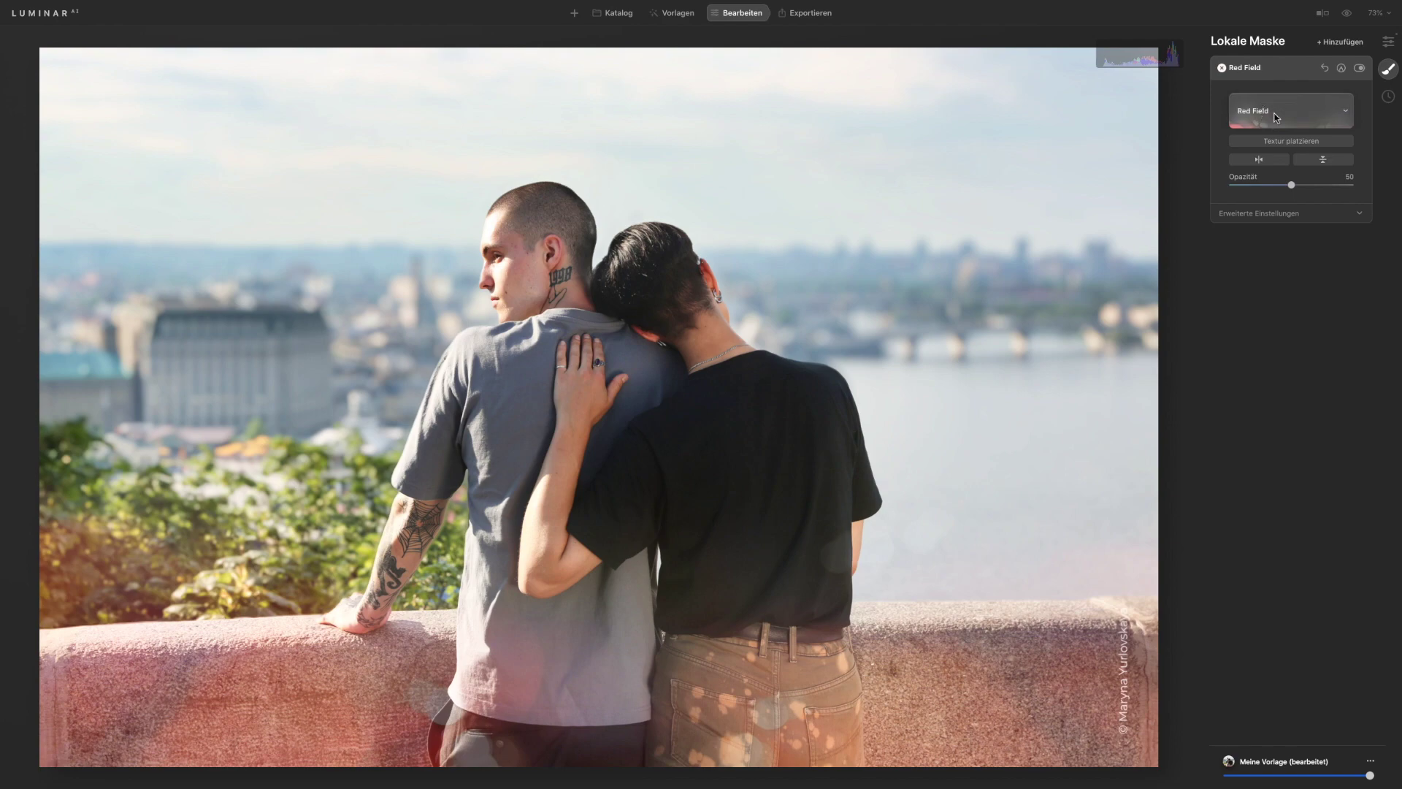
{"action": "left_click", "coordinate": [1271, 214]}
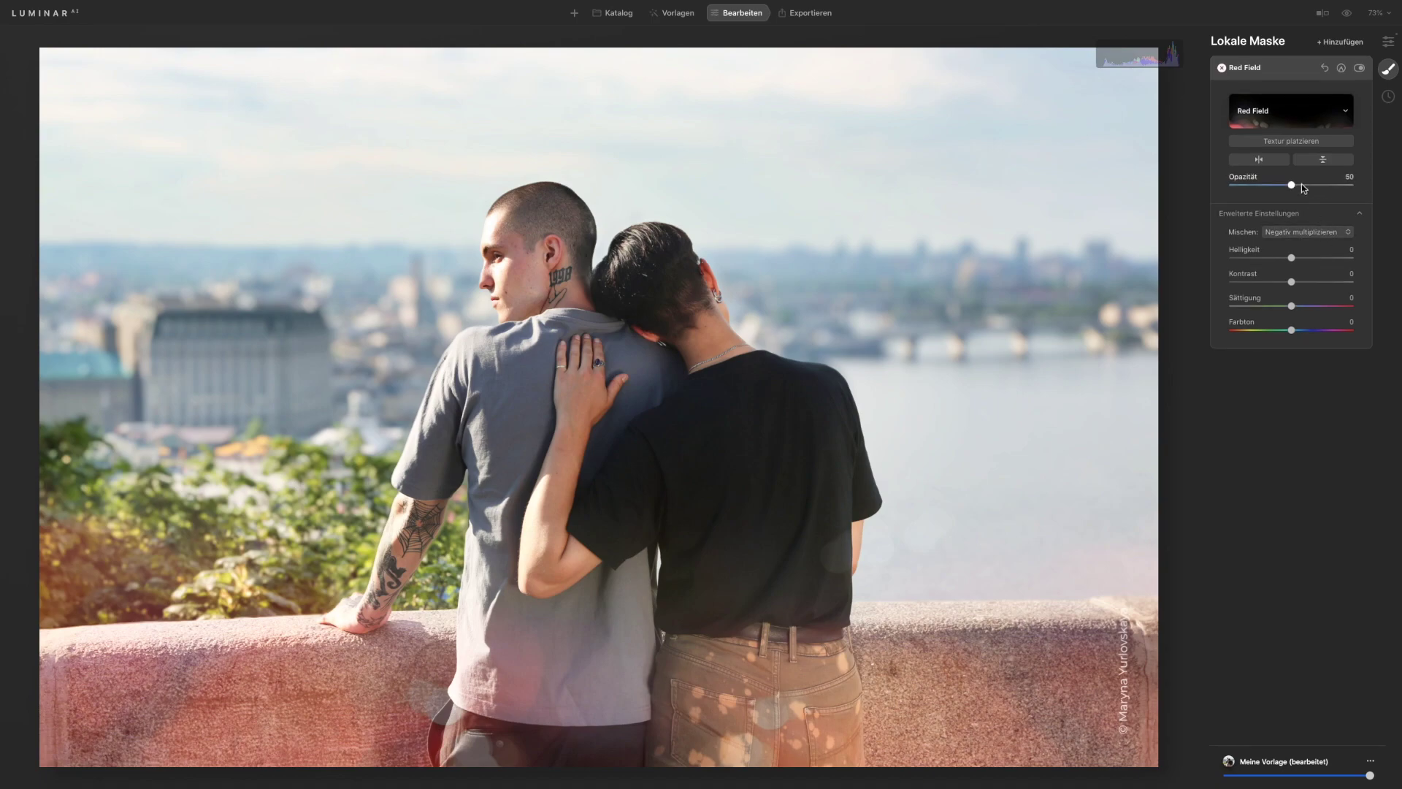
{"action": "mouse_move", "coordinate": [1295, 184]}
{"action": "left_mouse_down"}
{"action": "mouse_move", "coordinate": [1346, 187]}
{"action": "mouse_move", "coordinate": [1254, 186]}
{"action": "mouse_move", "coordinate": [1303, 187]}
{"action": "left_mouse_up"}
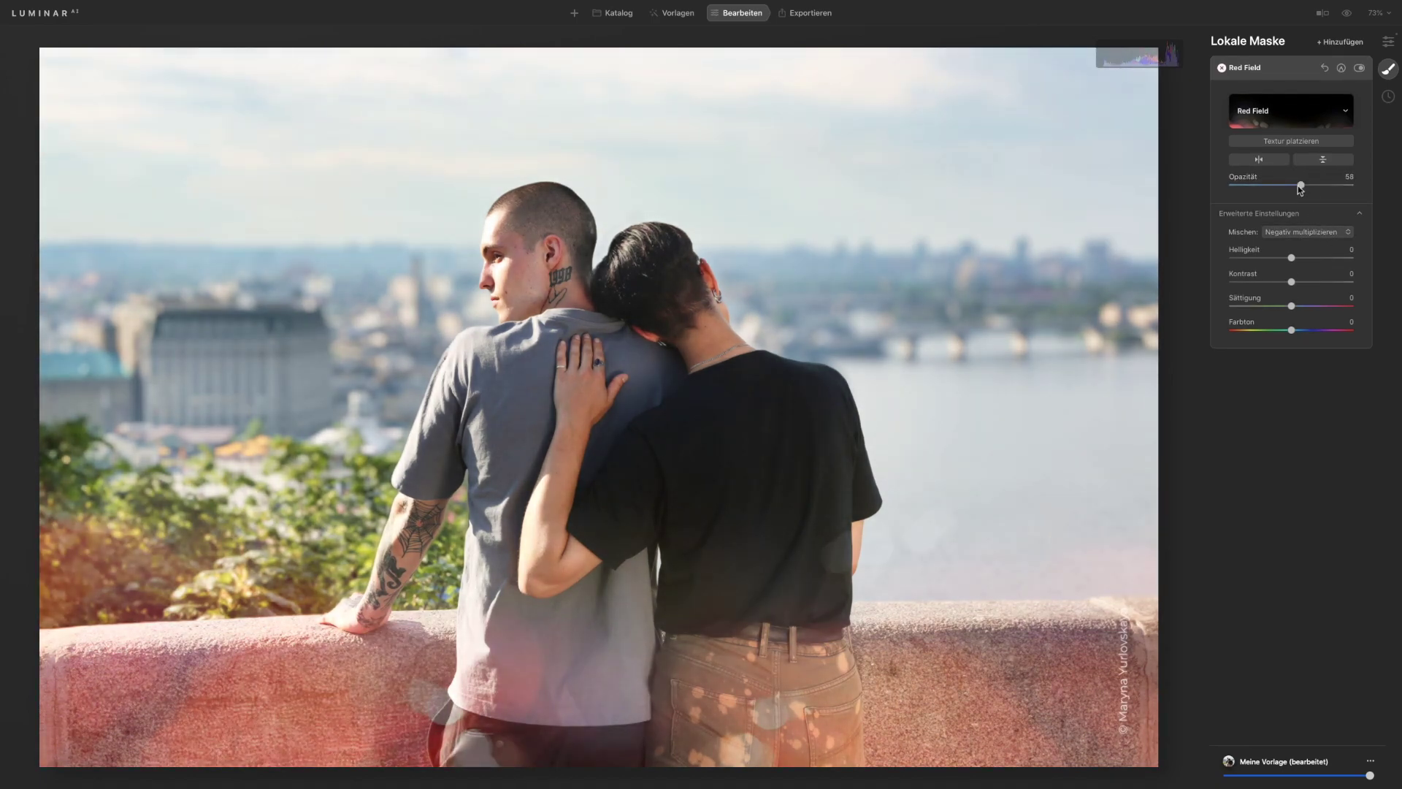
Step: Review the blend modes offered for the Red Field texture and look through the texture selection again
{"action": "left_click", "coordinate": [1293, 236]}
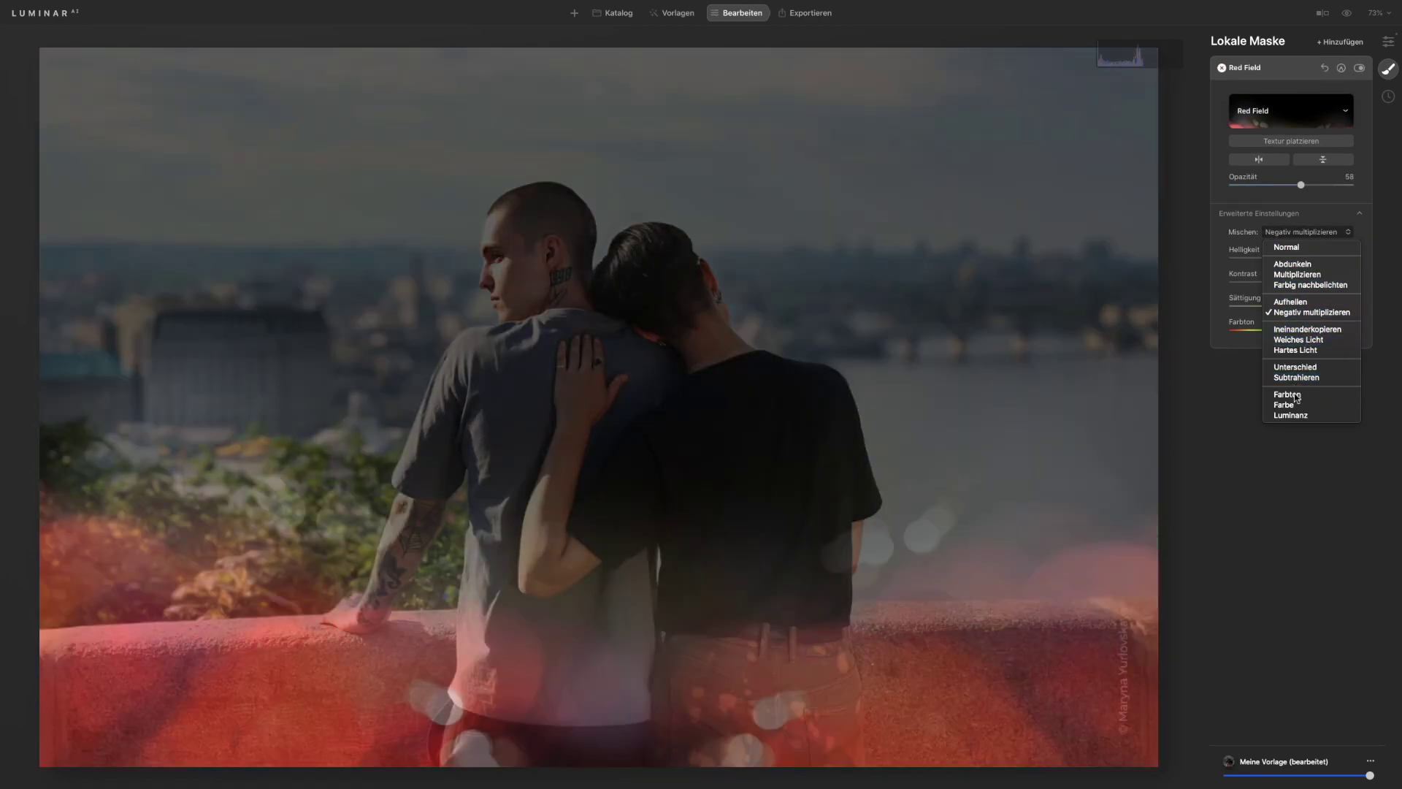
{"action": "left_click", "coordinate": [1287, 234]}
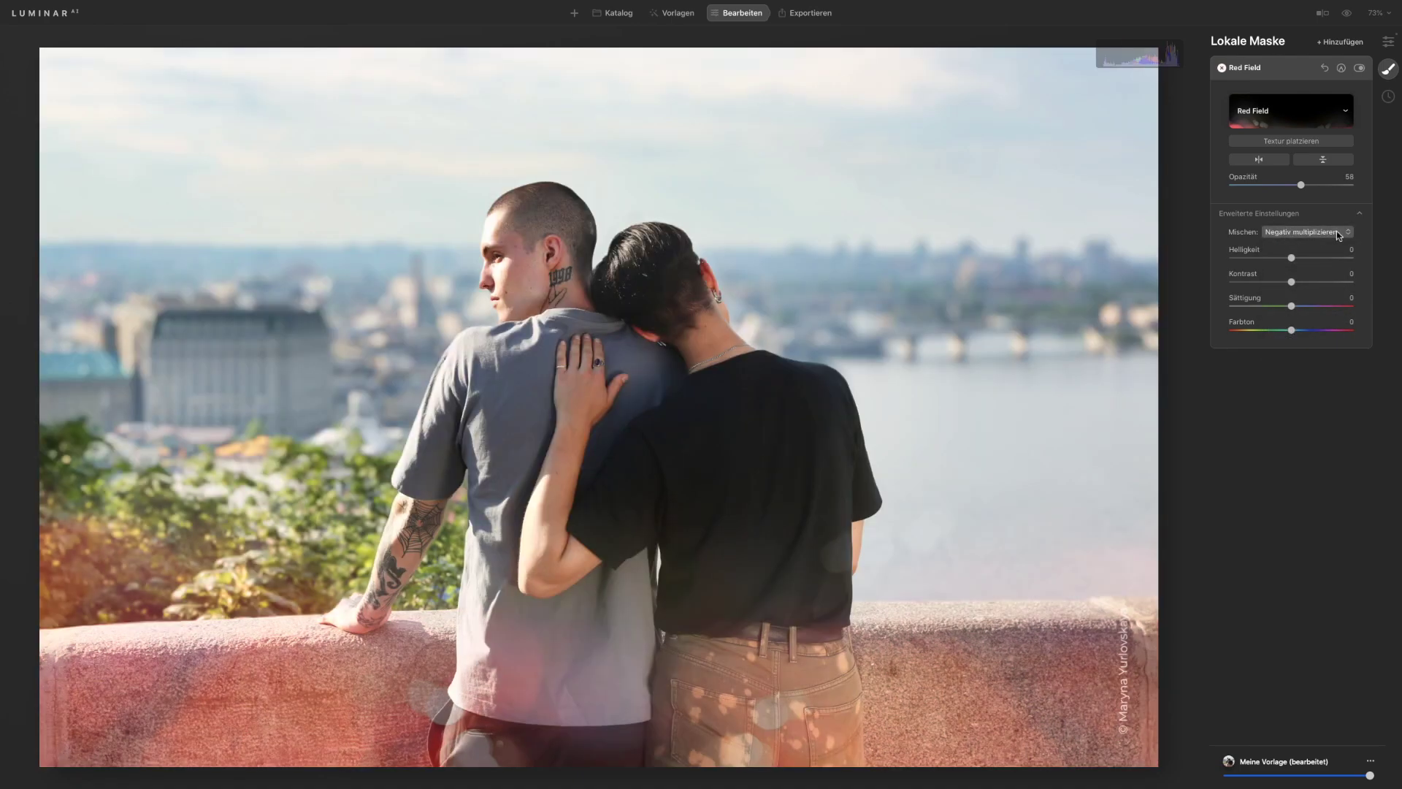
{"action": "left_click", "coordinate": [1276, 130]}
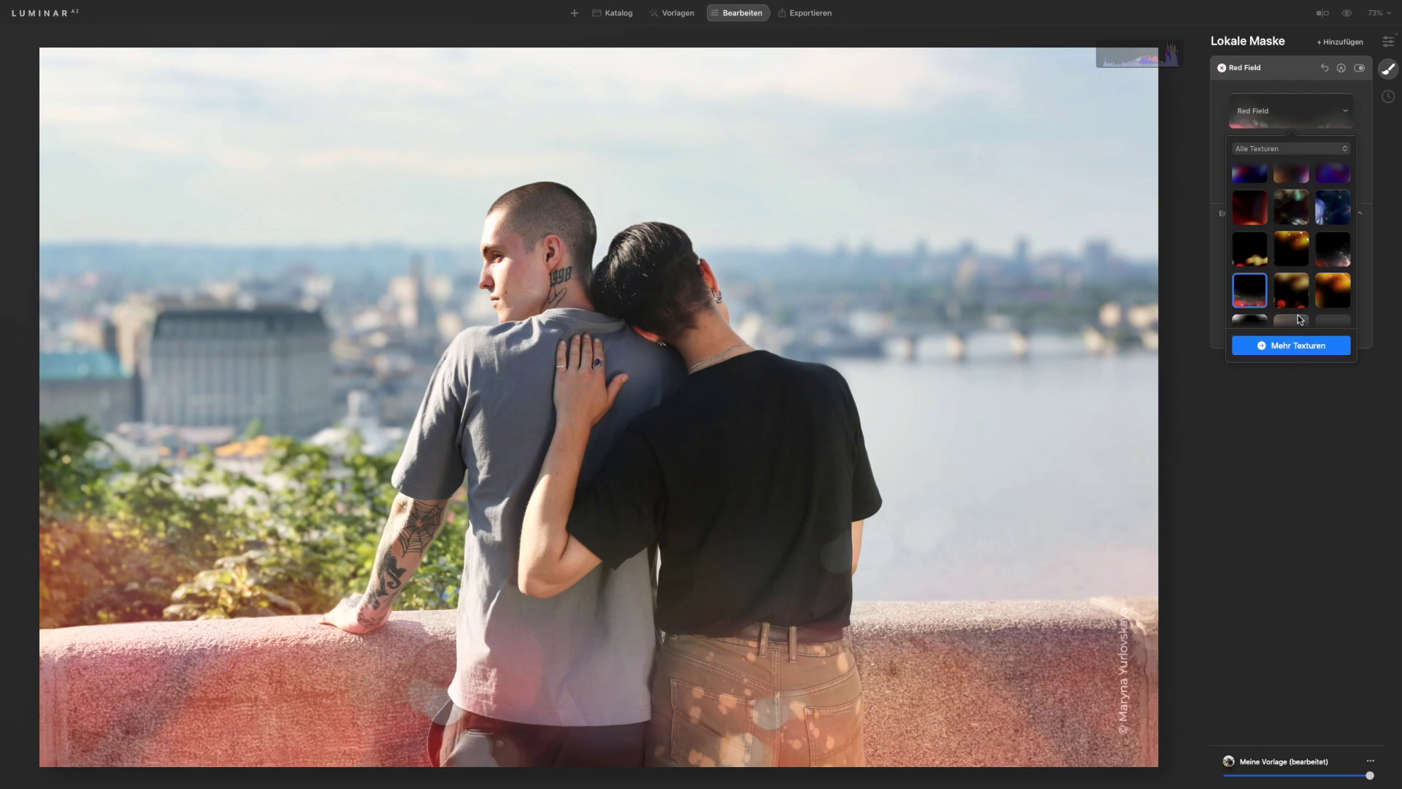
{"action": "scroll", "coordinate": [1297, 307], "scroll_direction": "up", "scroll_amount": 2}
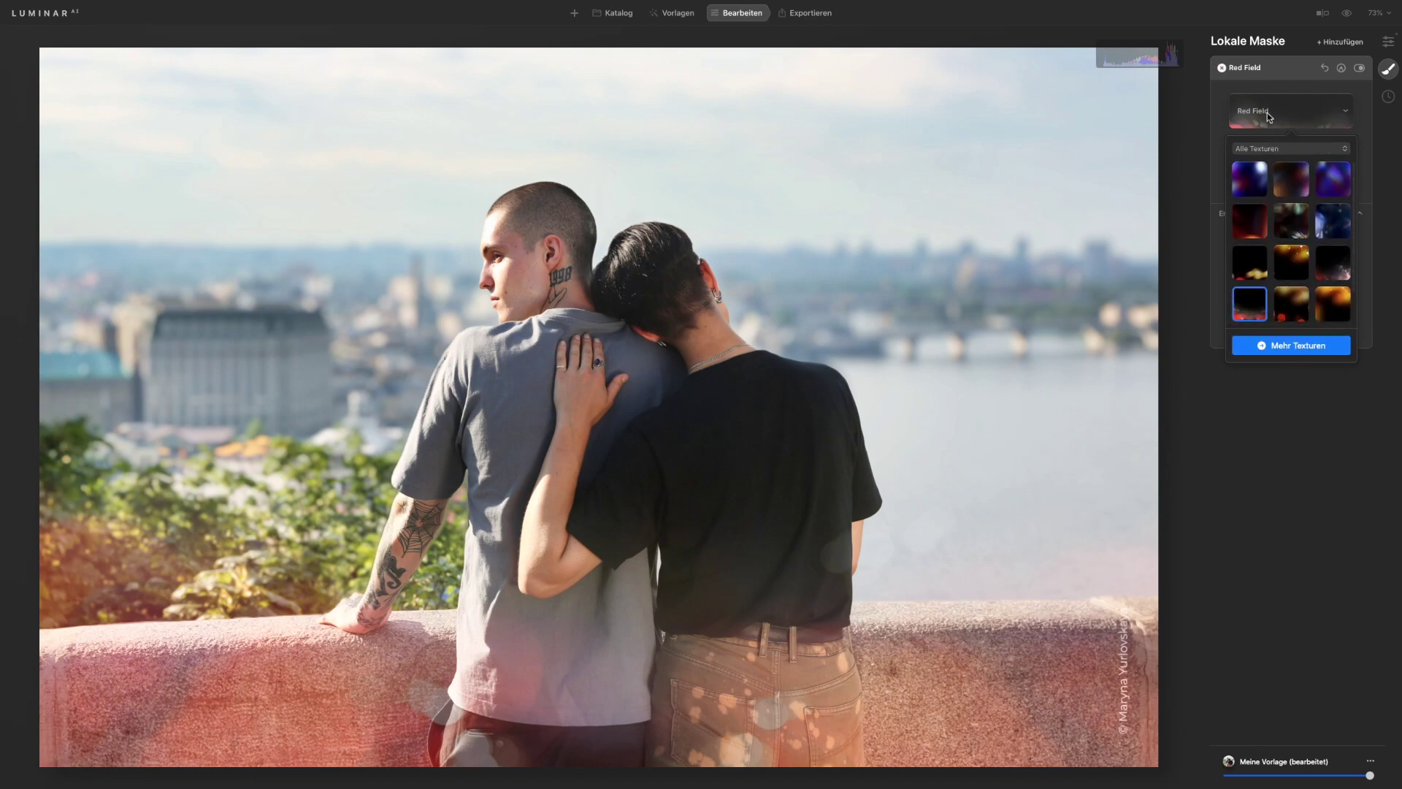
{"action": "left_click", "coordinate": [1289, 109]}
{"action": "left_click", "coordinate": [1288, 111]}
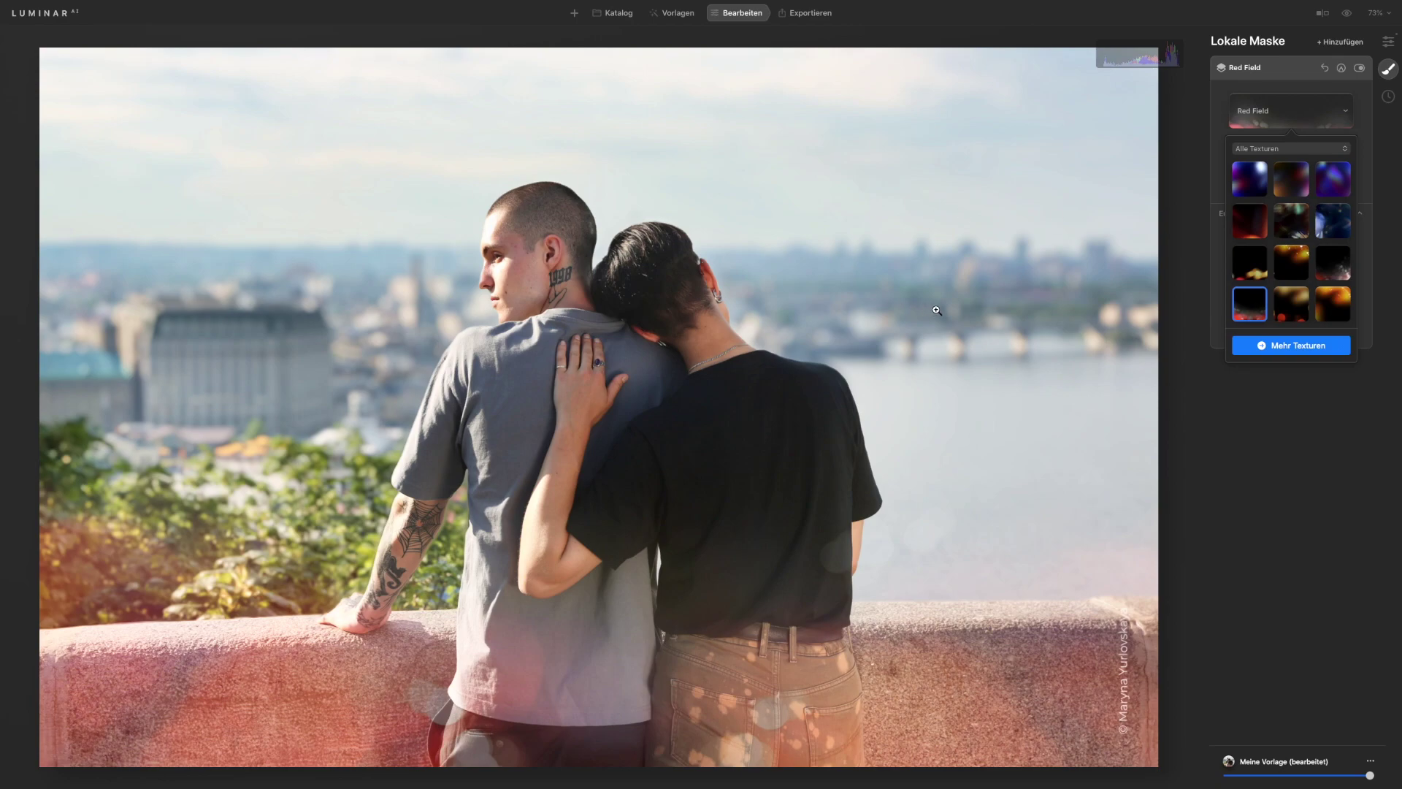